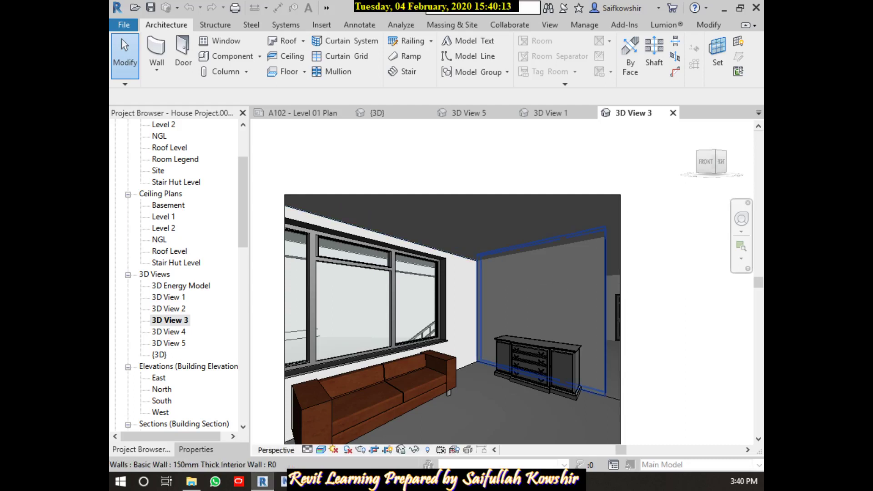
Step: Reframe 3D View 3 on the sofa, cabinet and window, then show the Insert tools
middle_drag(523, 277, 568, 244)
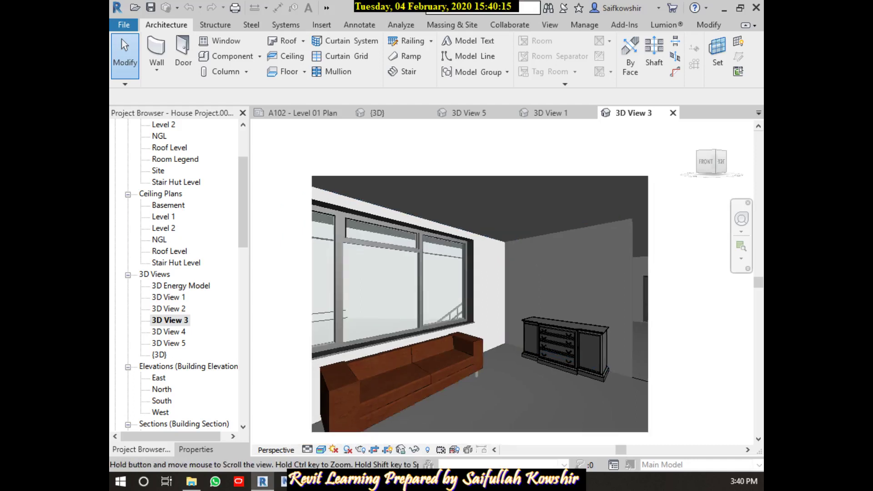
scroll(582, 328, up, 2)
scroll(582, 328, up, 2)
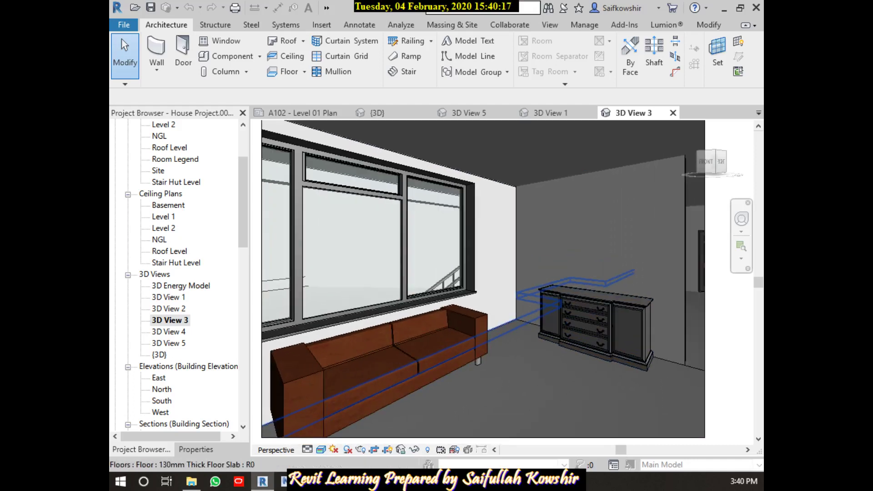
scroll(528, 273, down, 2)
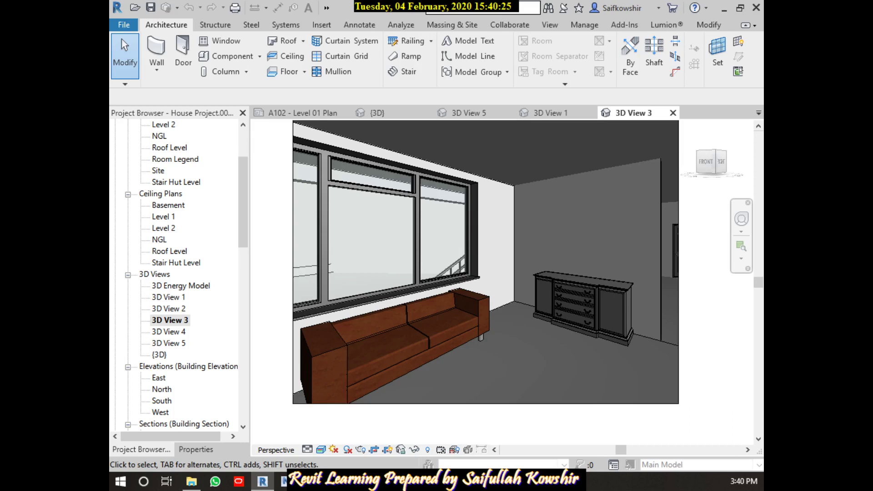
click(322, 24)
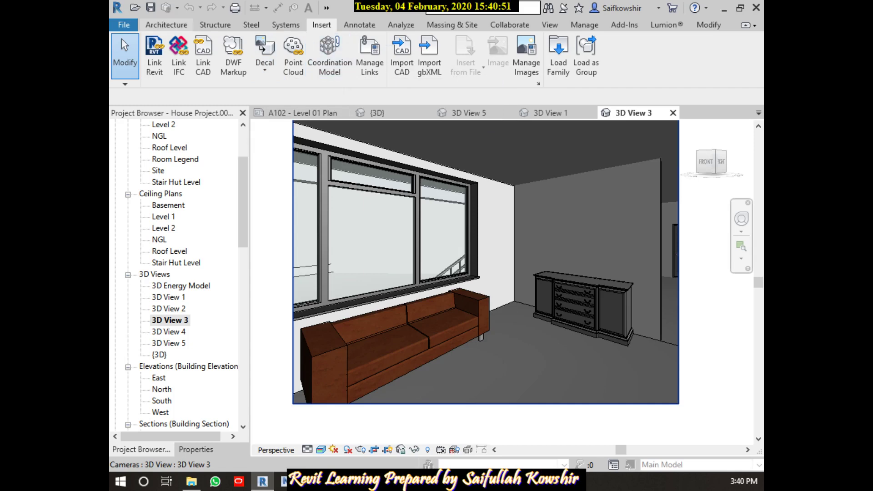
click(167, 25)
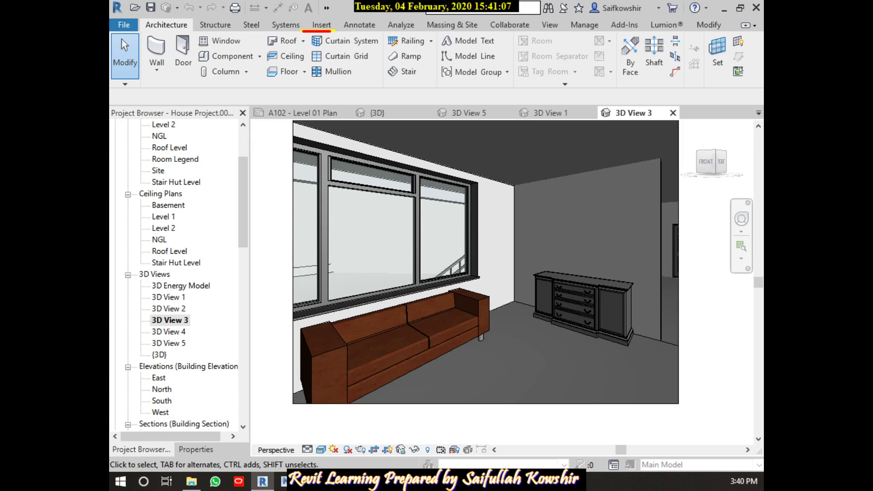
click(321, 25)
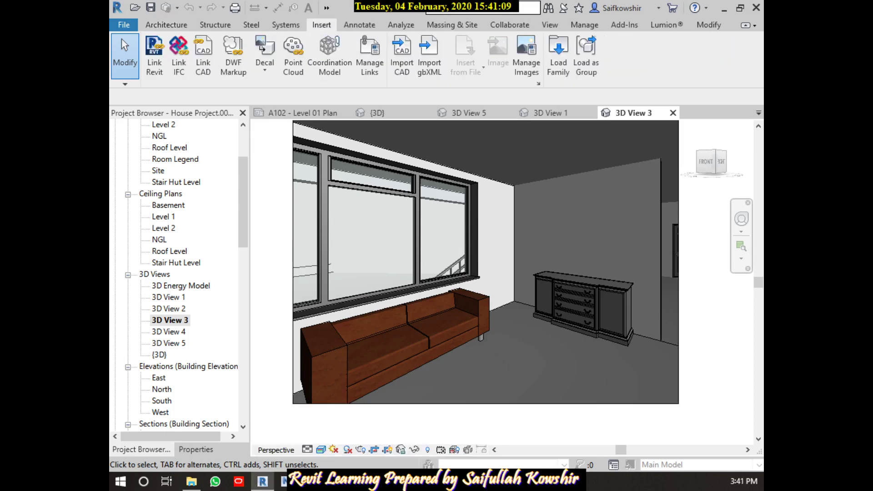
Step: Start Place Decal and create a new decal type named Wallpaper
click(265, 68)
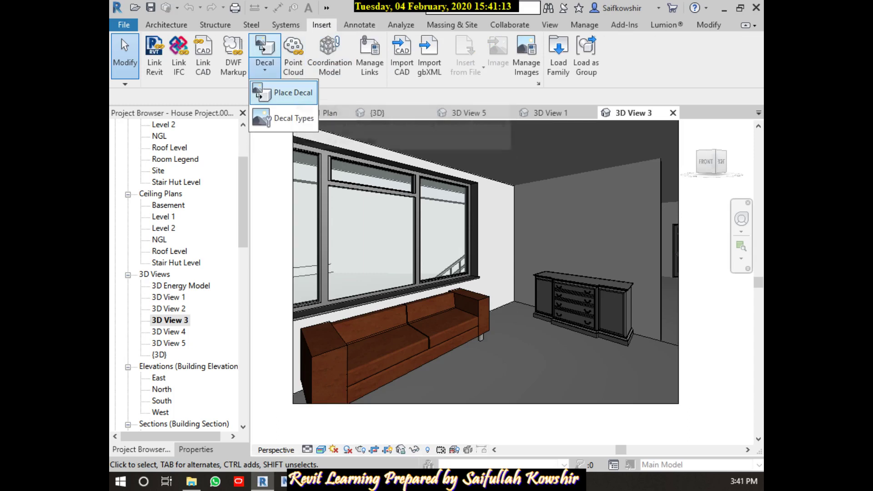
click(292, 93)
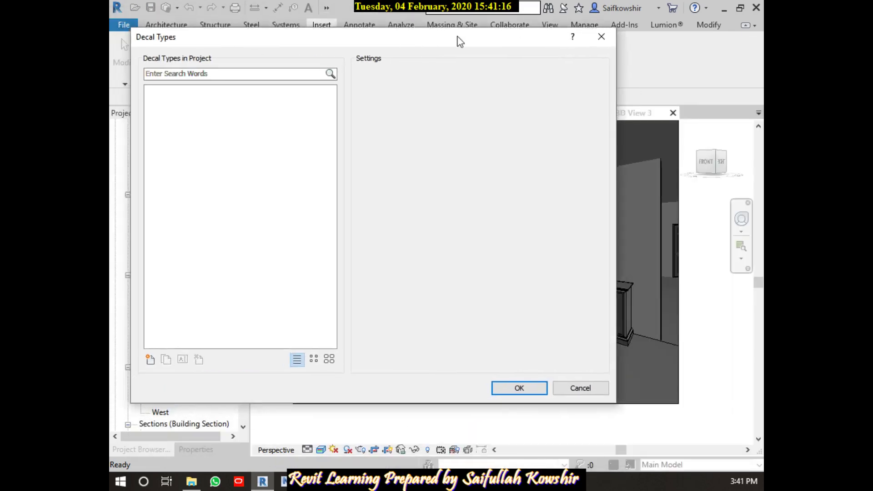
drag(458, 37, 515, 28)
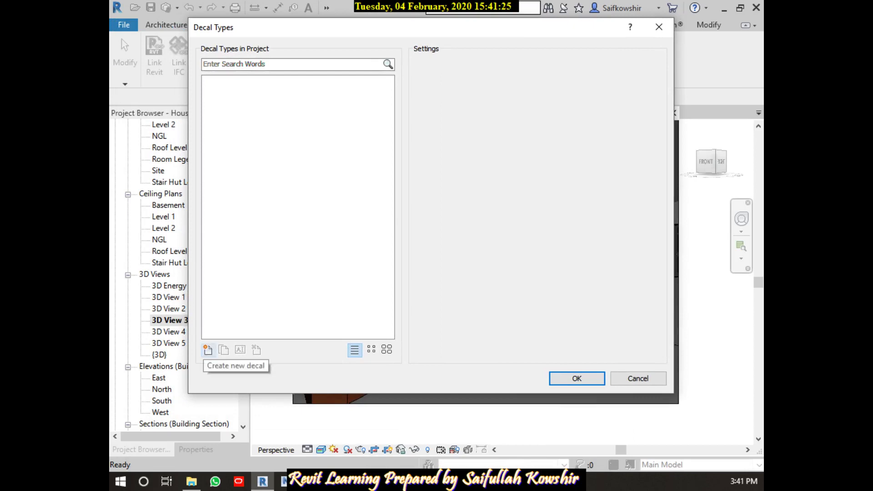
click(208, 349)
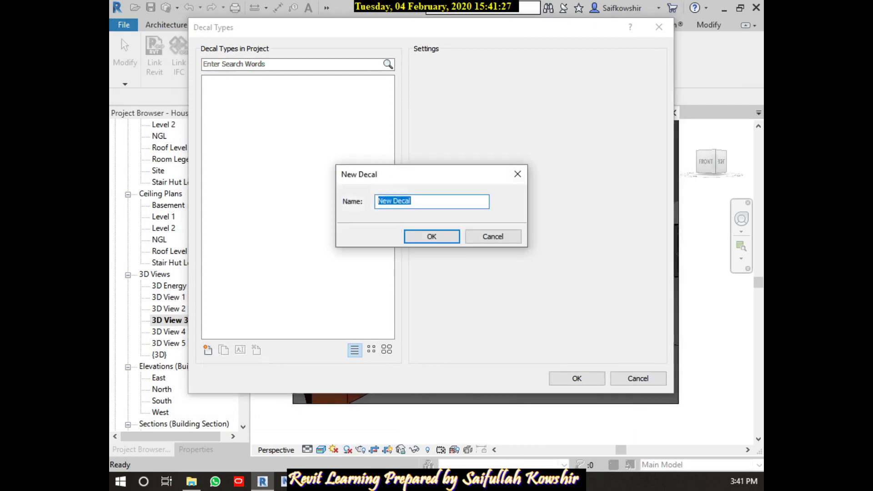
text(Wall)
text(paper)
key(Return)
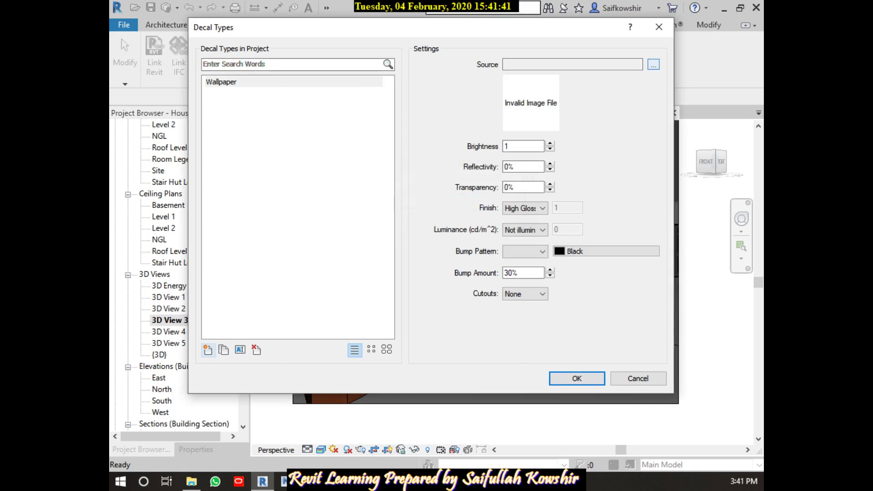
click(653, 64)
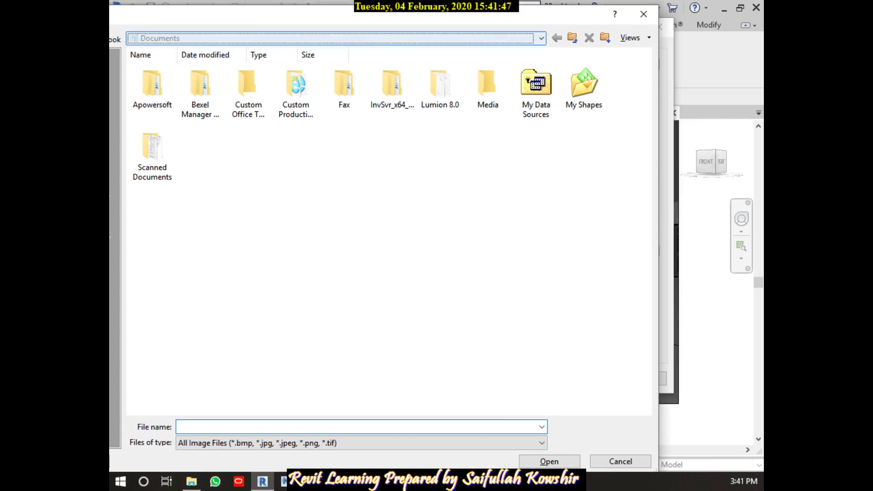
Step: Load the black-and-white crowd photo JPG from the Desktop as the Wallpaper decal's source
click(318, 38)
key(Up)
key(Return)
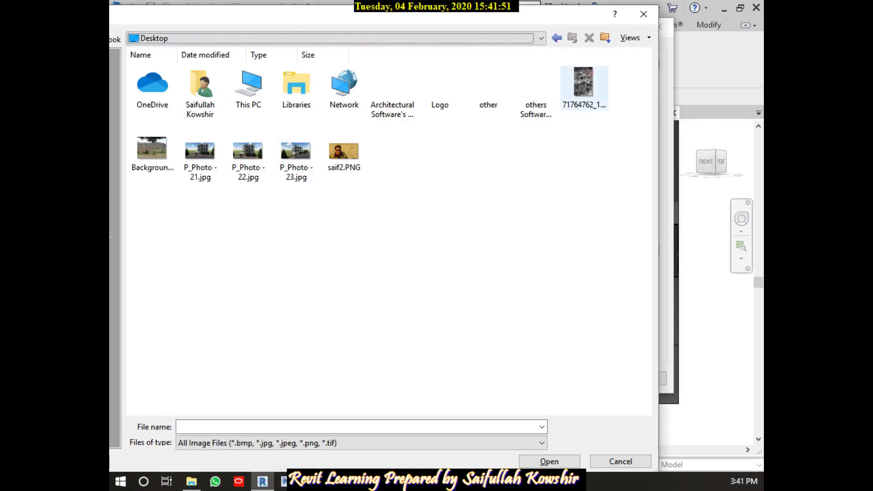
click(583, 84)
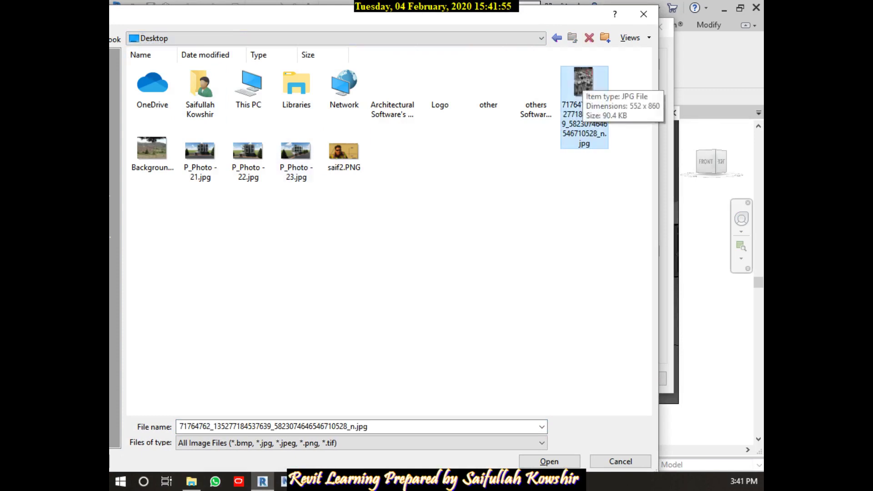
click(550, 462)
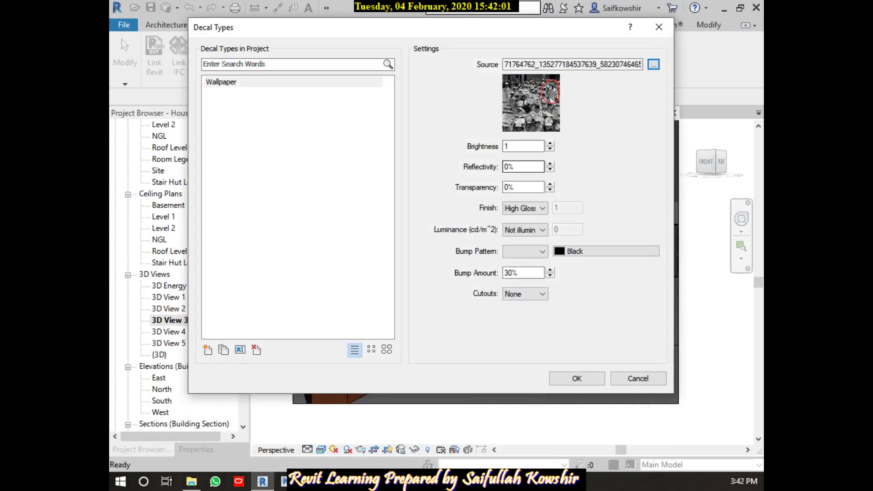
Step: Accept the Wallpaper decal type's remaining settings unchanged
click(523, 187)
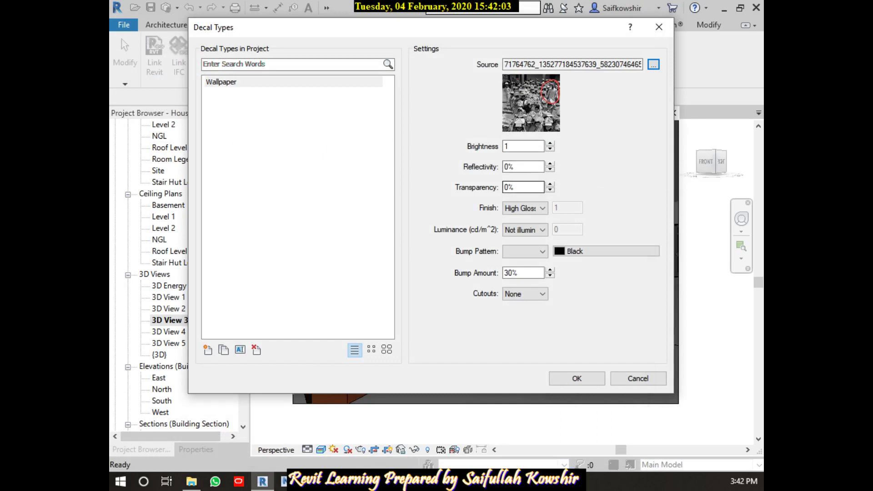
key(Tab)
key(Tab)
key(Tab)
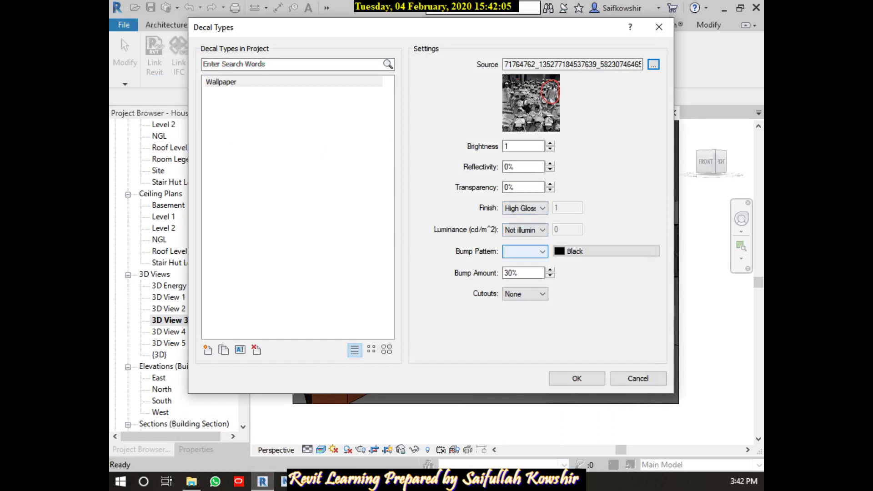
key(Tab)
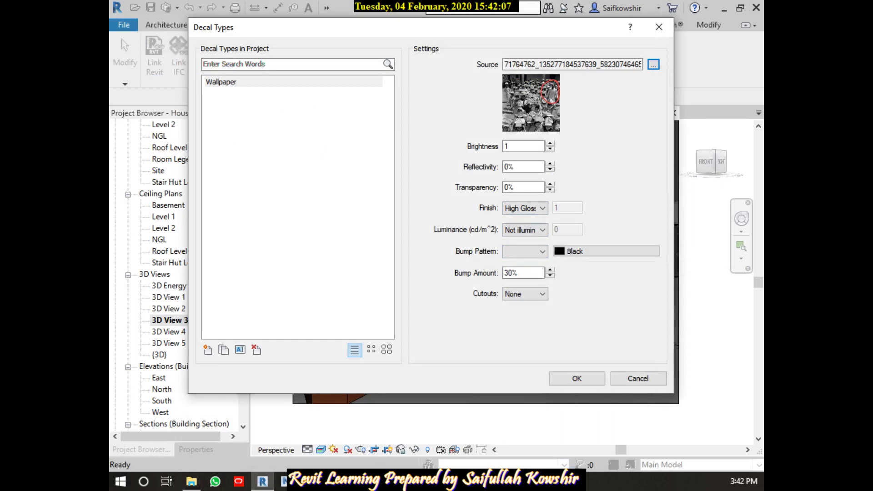
key(Tab)
key(Tab)
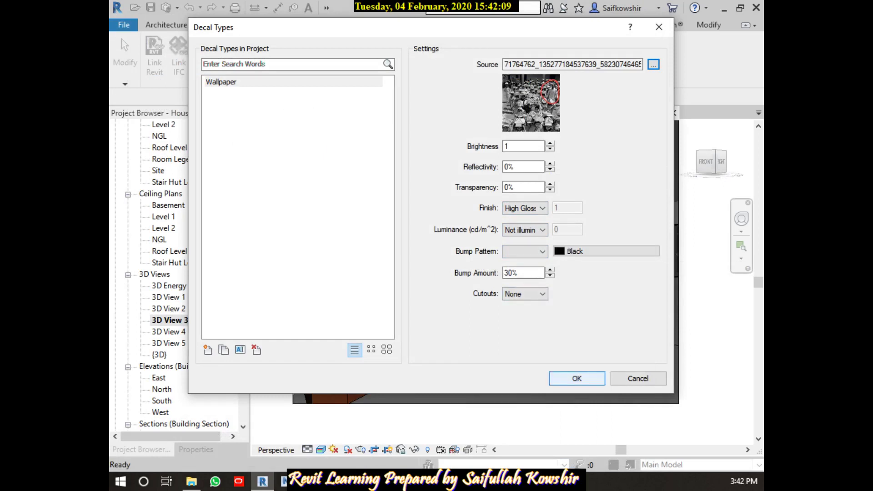
key(Return)
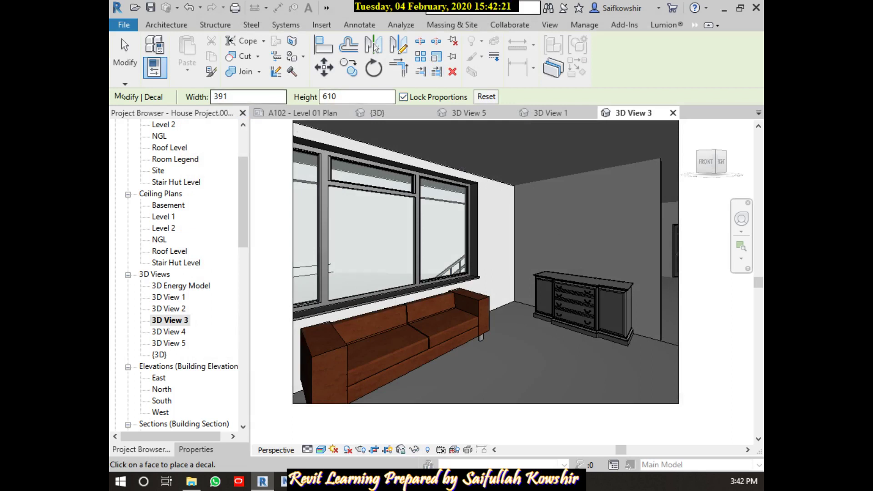
Step: Place the 391 × 610 Wallpaper decal on the back wall above the sideboard
scroll(596, 211, down, 2)
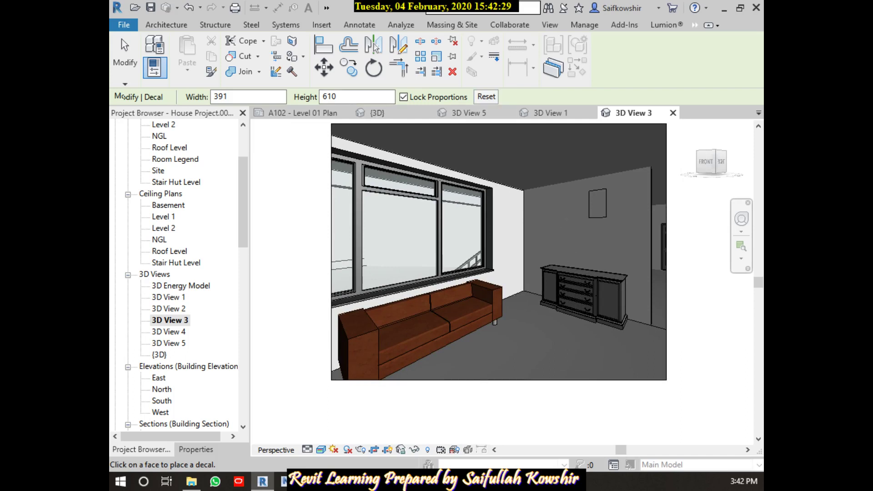
click(574, 206)
scroll(575, 207, up, 2)
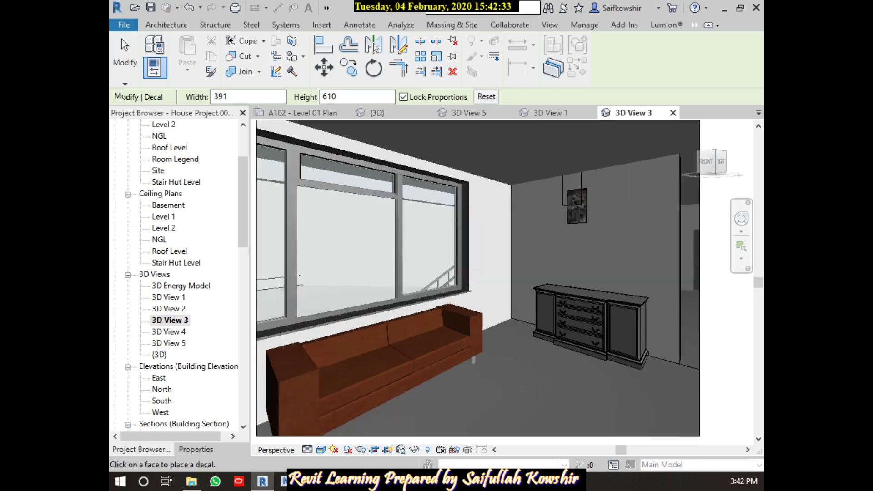
scroll(574, 207, up, 2)
scroll(574, 207, up, 2)
scroll(574, 207, up, 2)
scroll(574, 207, down, 1)
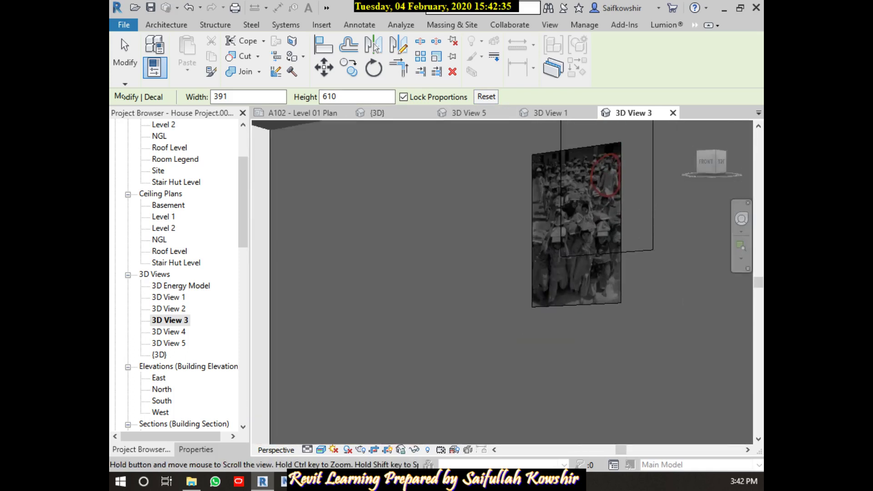
scroll(575, 207, down, 2)
scroll(574, 207, down, 2)
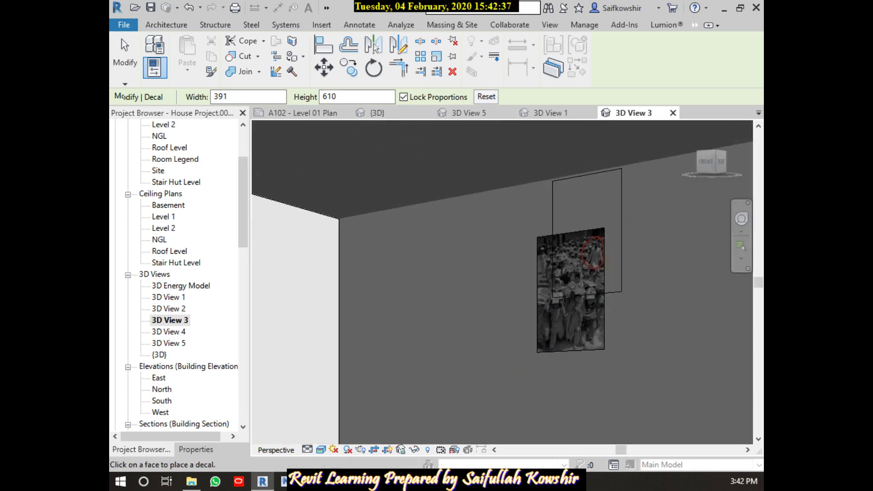
key(Escape)
Step: Select the placed decal, change the view's detail level, then clear the selection
click(571, 291)
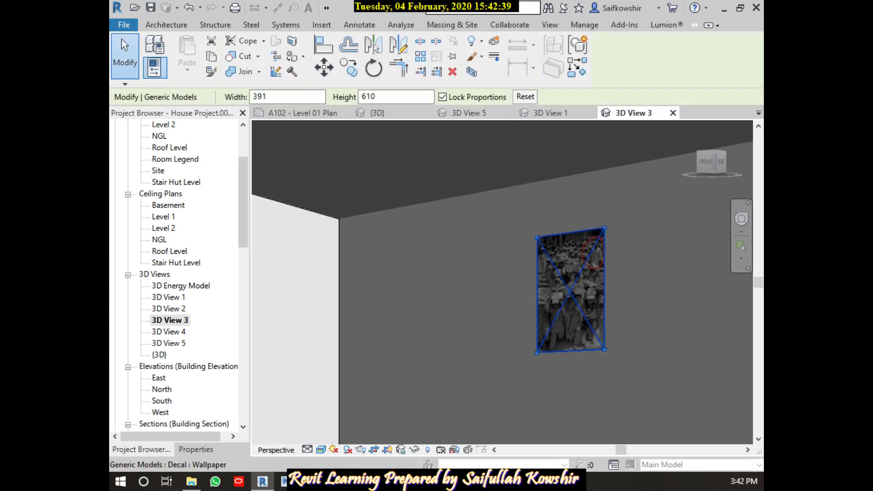
scroll(571, 291, down, 2)
click(308, 450)
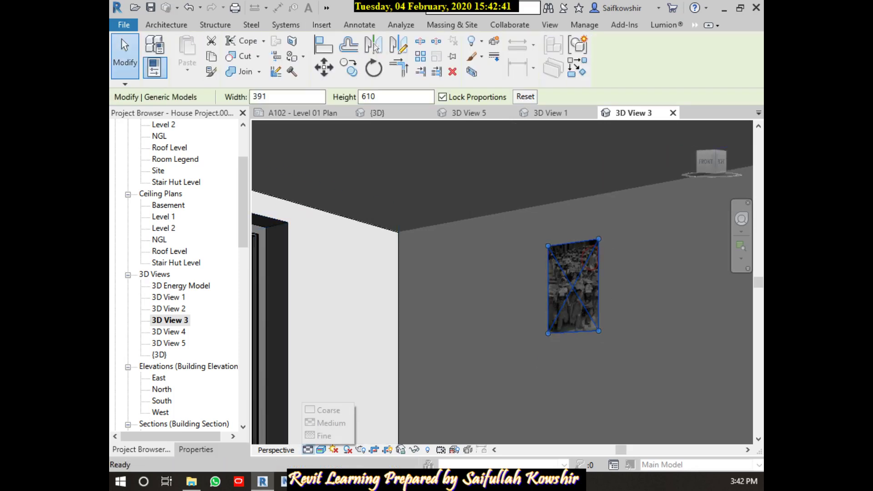
click(322, 437)
key(Escape)
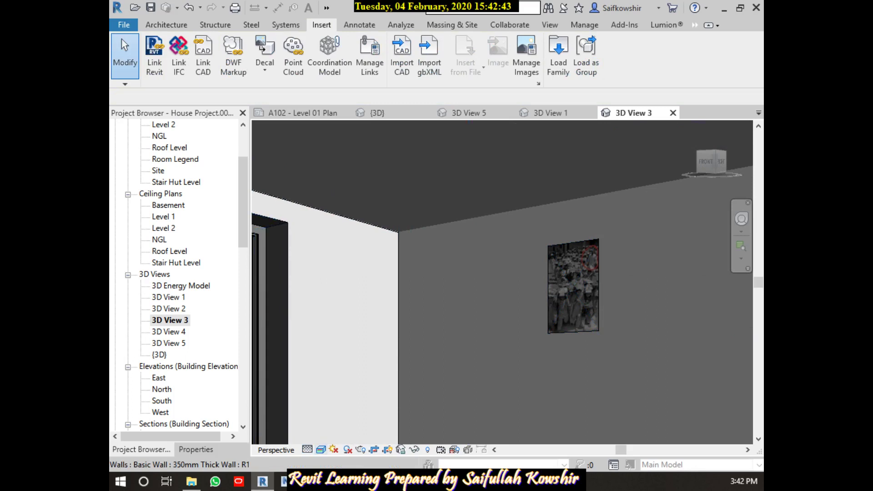
click(321, 450)
click(346, 398)
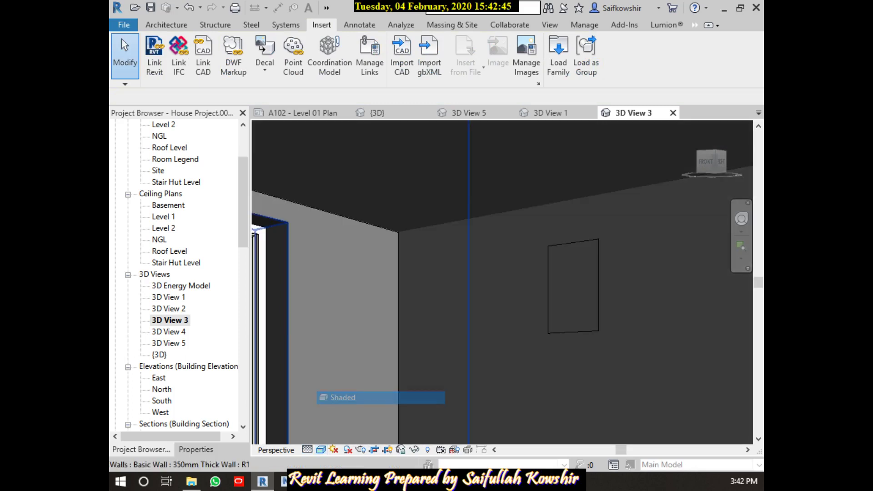
click(321, 450)
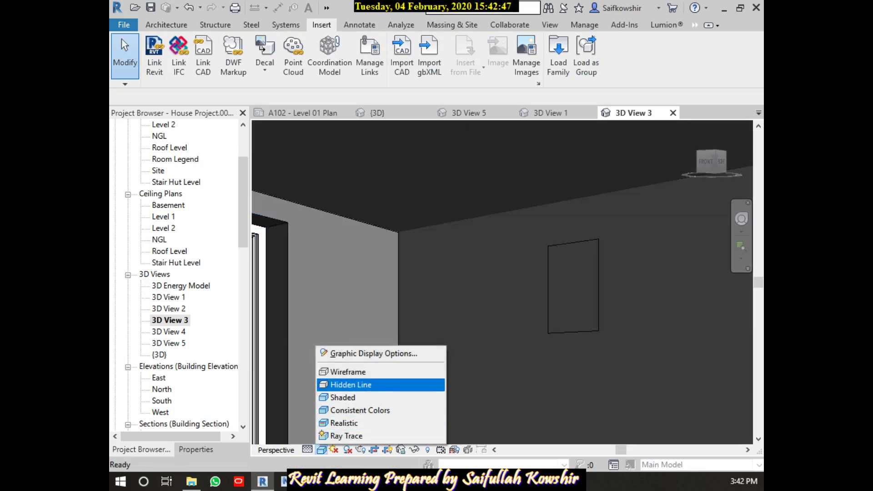
click(351, 385)
click(322, 450)
click(343, 424)
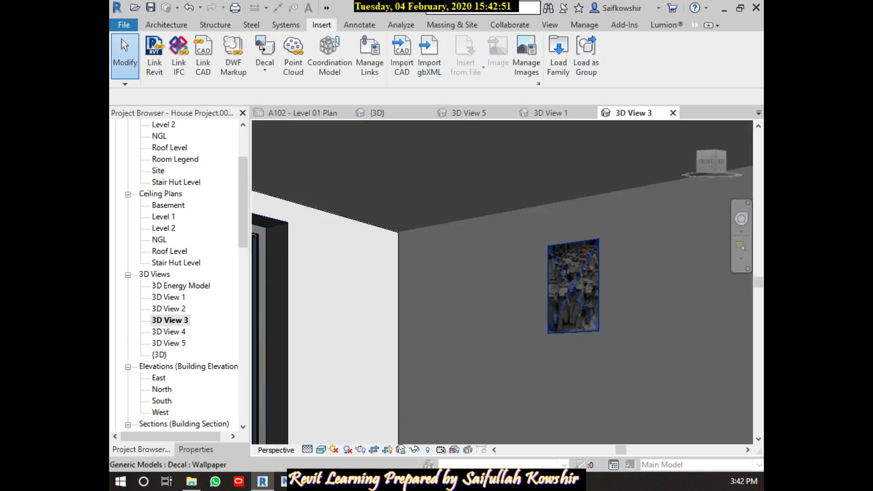
click(587, 323)
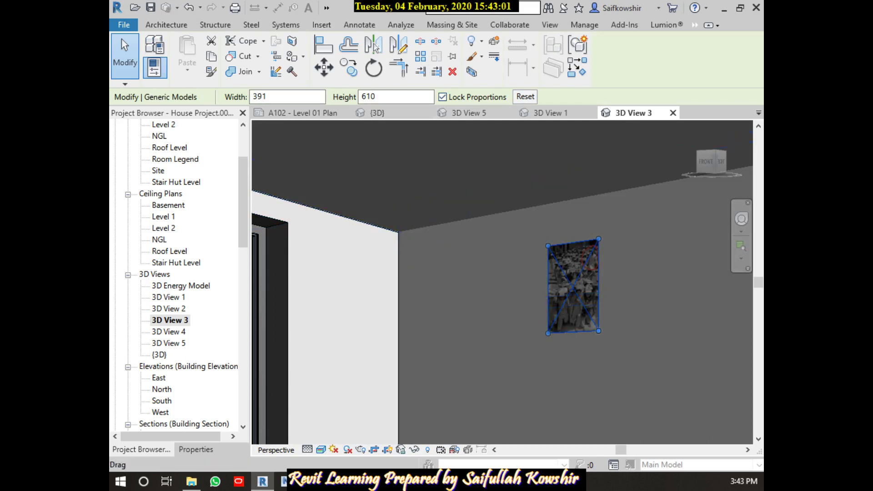
Step: Enlarge the wall picture decal proportionally to about 891 × 1388
drag(573, 286, 622, 368)
drag(647, 412, 673, 443)
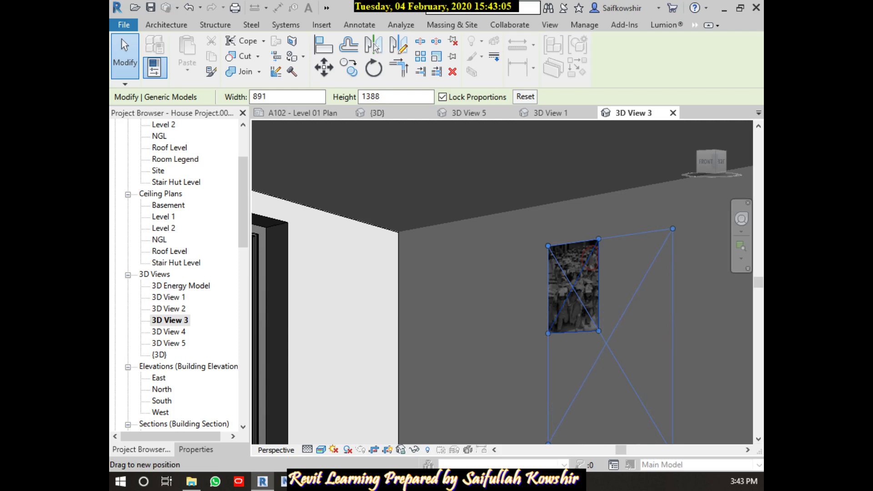
scroll(673, 377, down, 3)
middle_drag(670, 399, 631, 347)
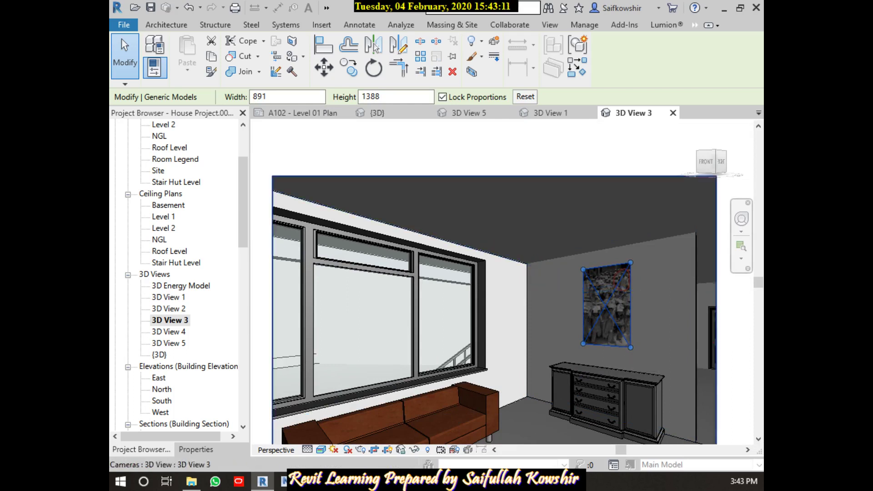
Step: Turn off Lock Proportions and stretch the decal to 1949 × 1623
click(443, 97)
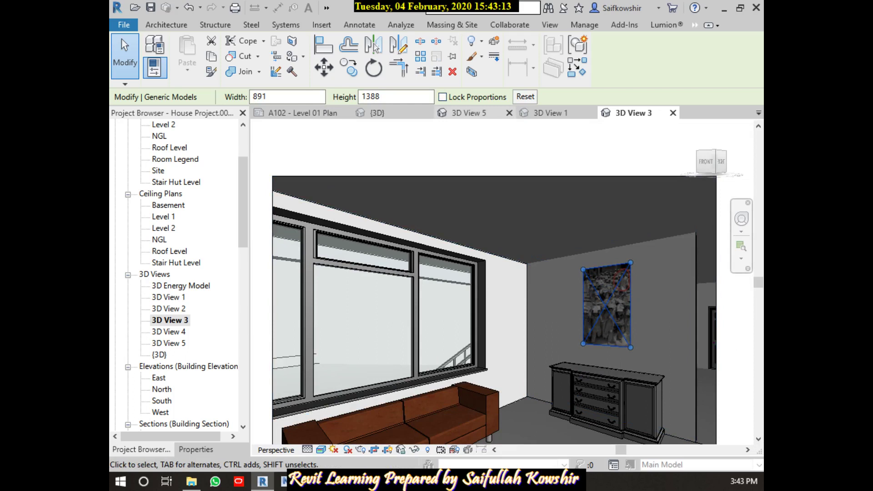
drag(631, 263, 677, 256)
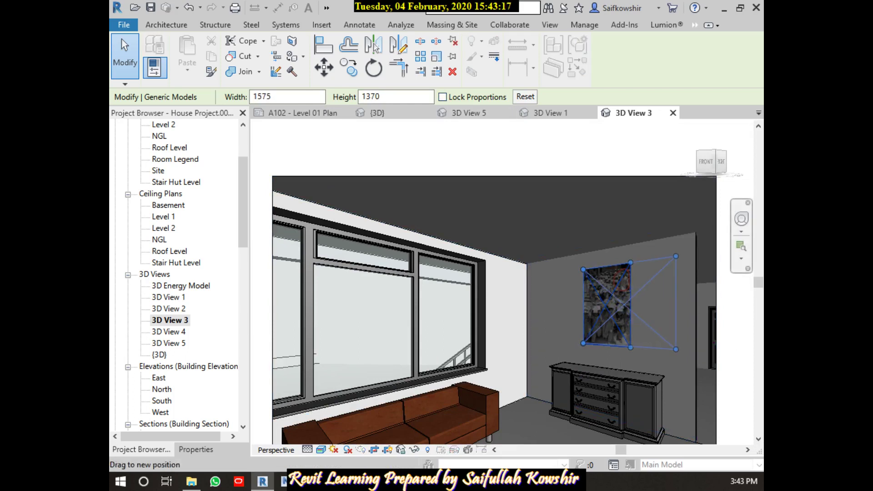
drag(677, 256, 677, 257)
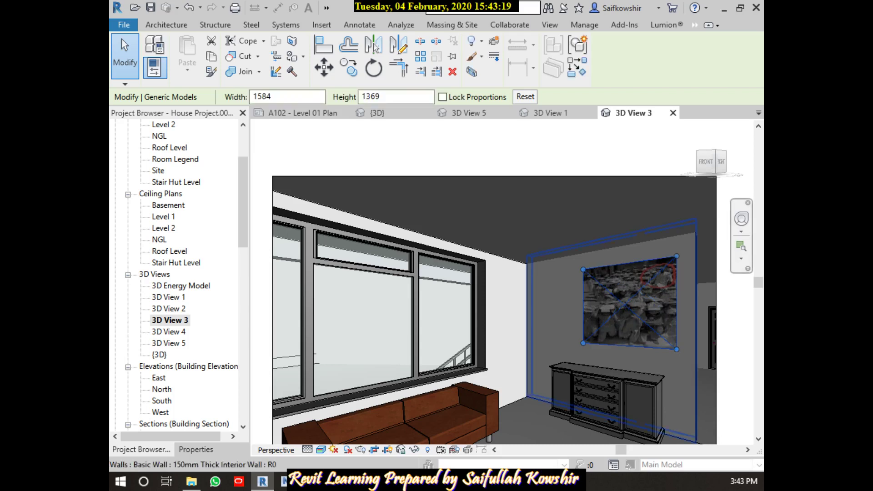
drag(583, 344, 581, 357)
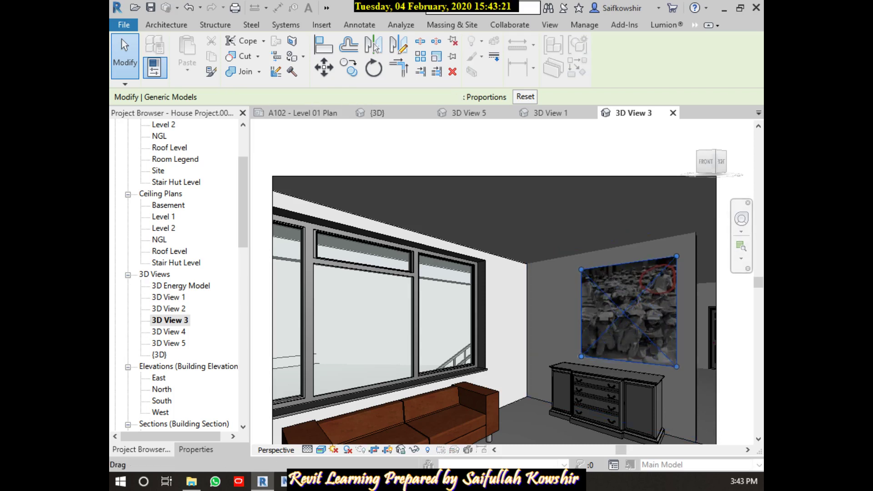
drag(581, 357, 568, 354)
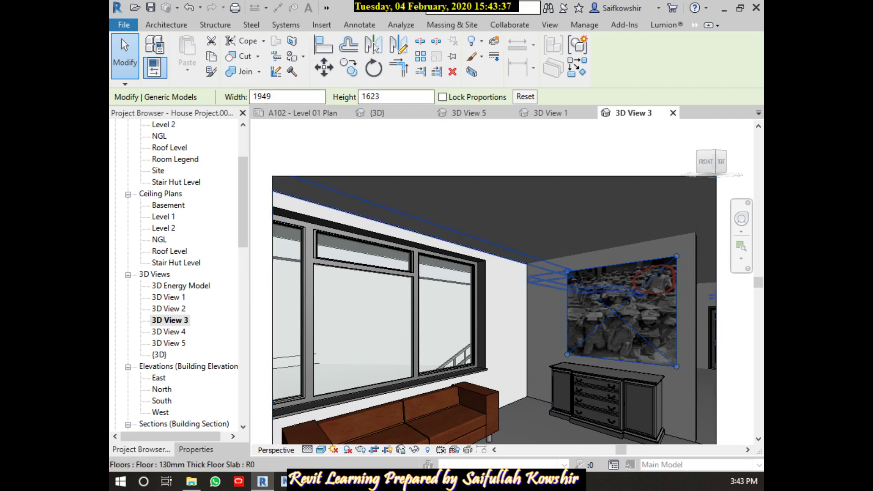
Step: Inspect the enlarged crowd-photo decal up close, then clear the selection and show the Insert tools
click(548, 300)
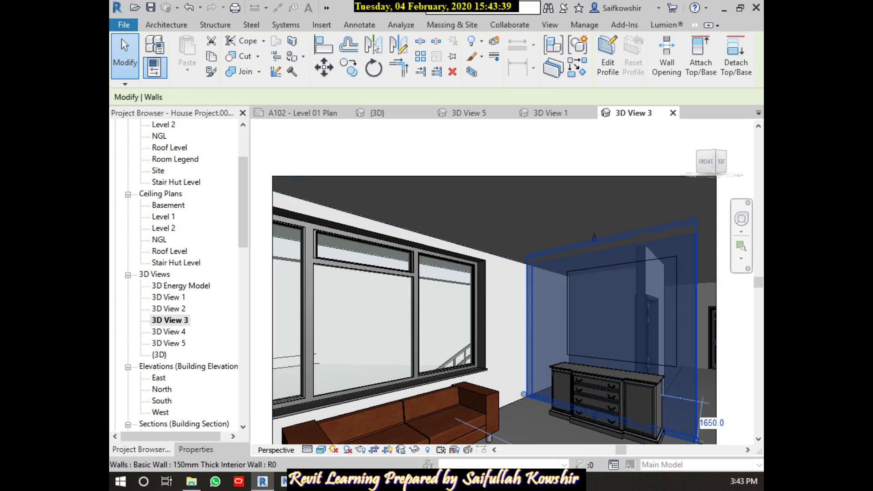
click(564, 423)
scroll(668, 326, up, 1)
scroll(668, 326, up, 4)
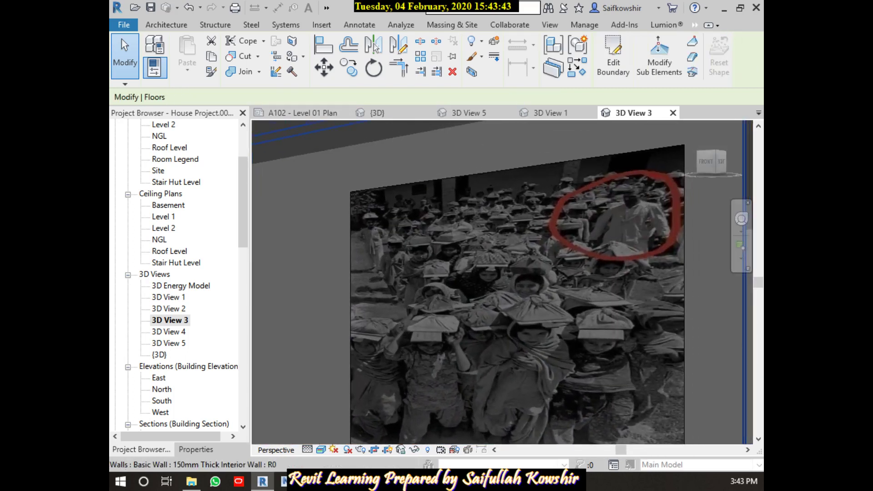
scroll(669, 326, up, 2)
scroll(669, 327, up, 1)
scroll(668, 326, down, 1)
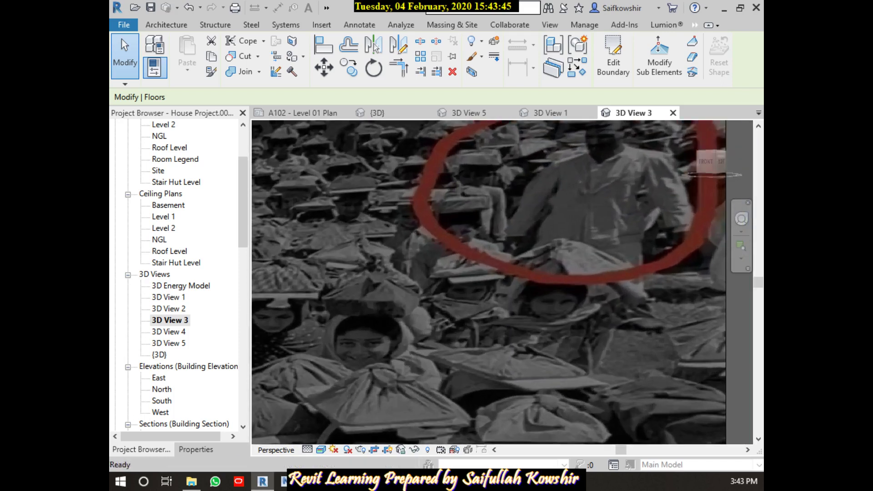
scroll(669, 326, down, 2)
scroll(669, 326, down, 2)
scroll(668, 326, down, 2)
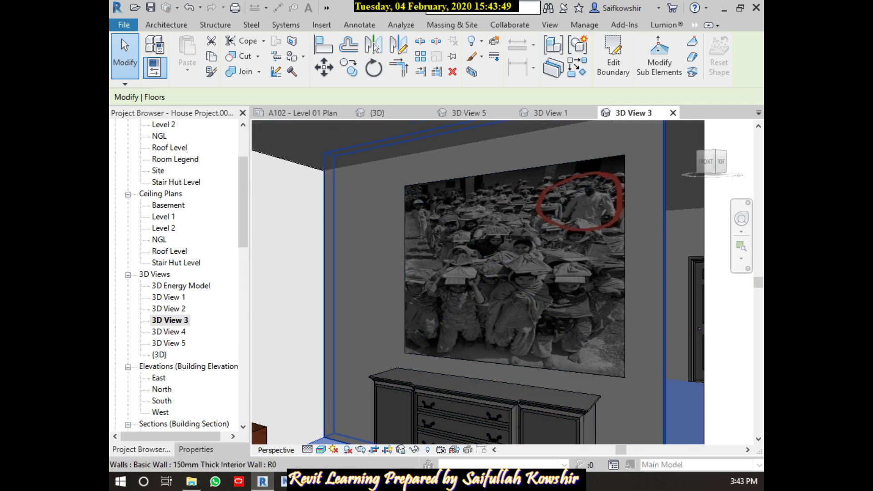
scroll(669, 326, down, 3)
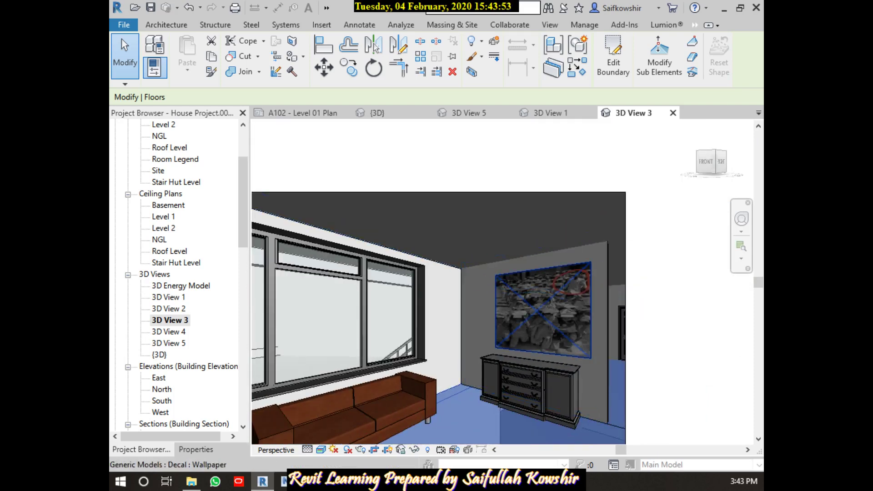
scroll(544, 309, down, 2)
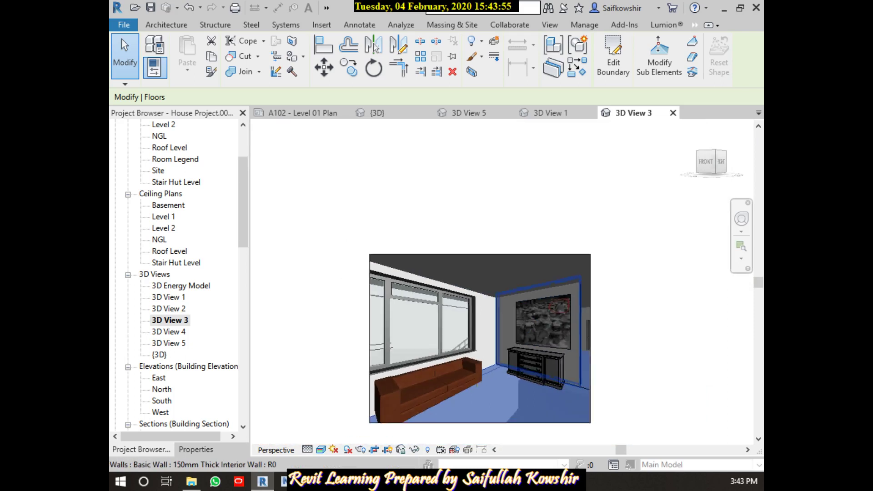
scroll(543, 310, down, 1)
key(Escape)
click(322, 25)
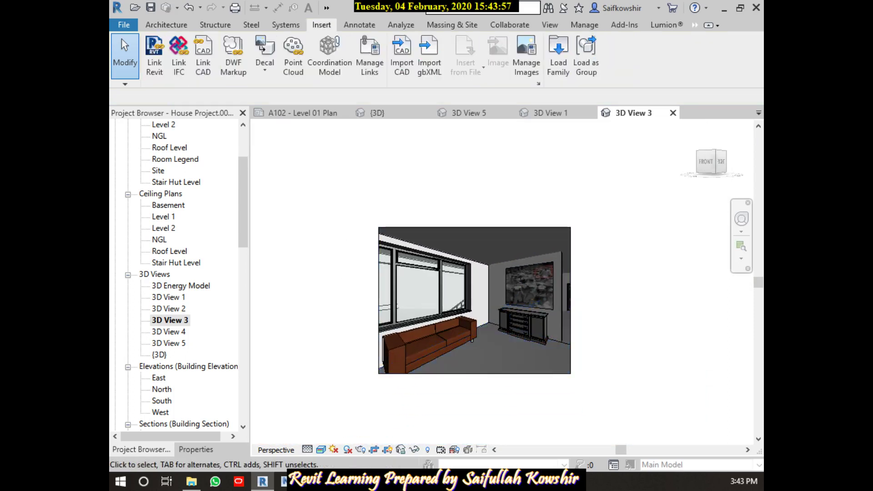
Step: Select 3D View 3 in the Project Browser and start renaming it
click(170, 320)
scroll(182, 272, up, 2)
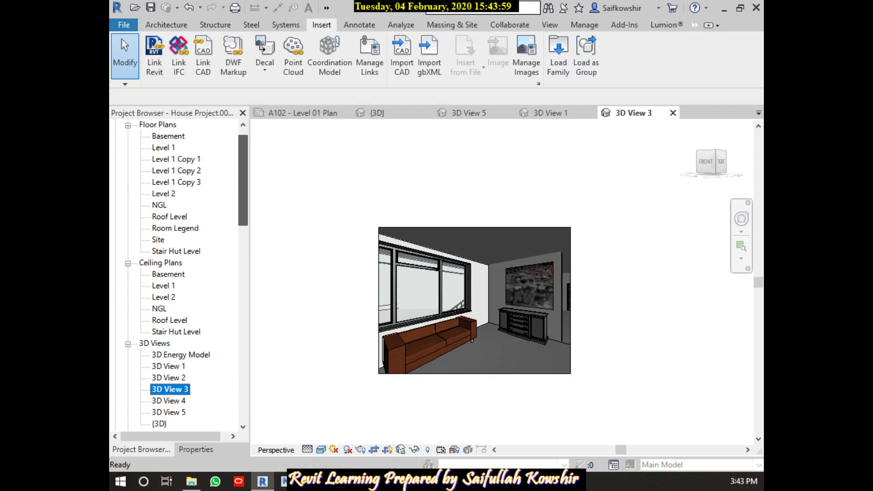
scroll(182, 273, up, 1)
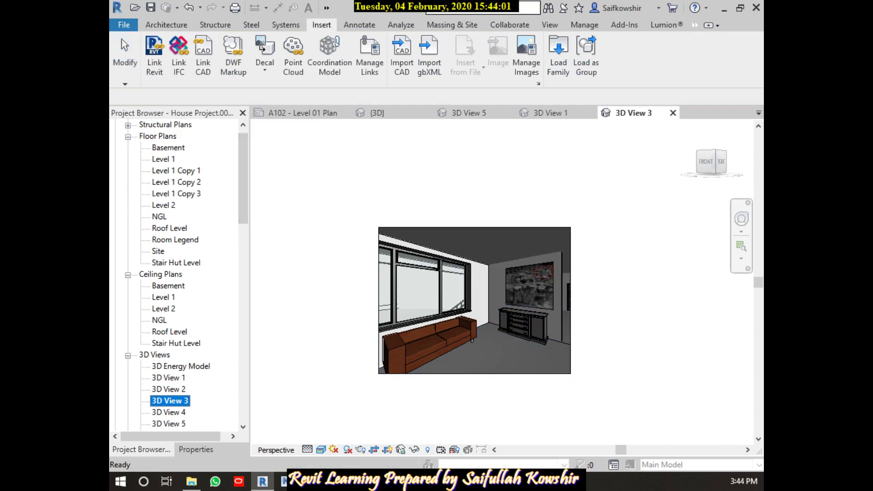
key(F2)
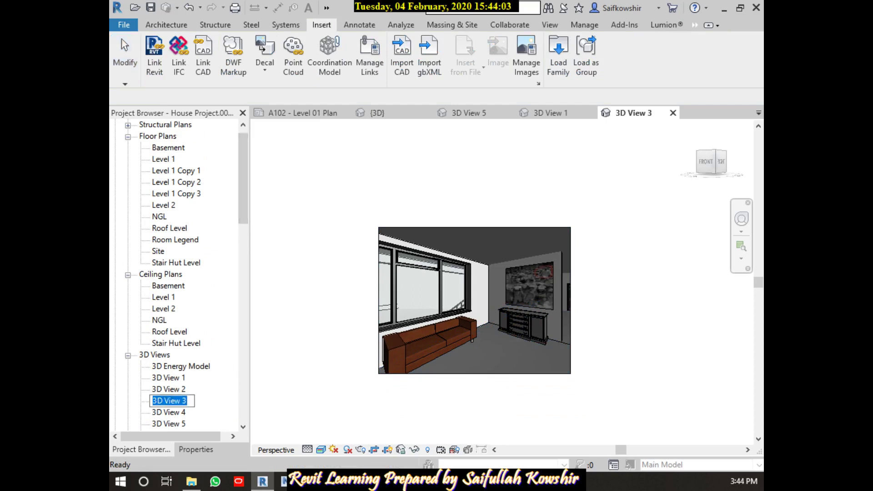
Step: Open the Level 1 floor plan, then Level 2, then Level 1 again
double_click(164, 159)
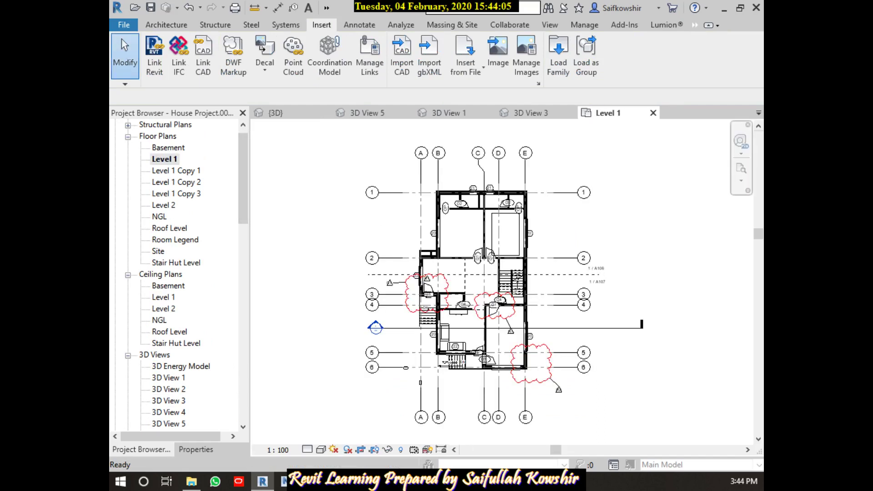
scroll(471, 325, up, 1)
key(Escape)
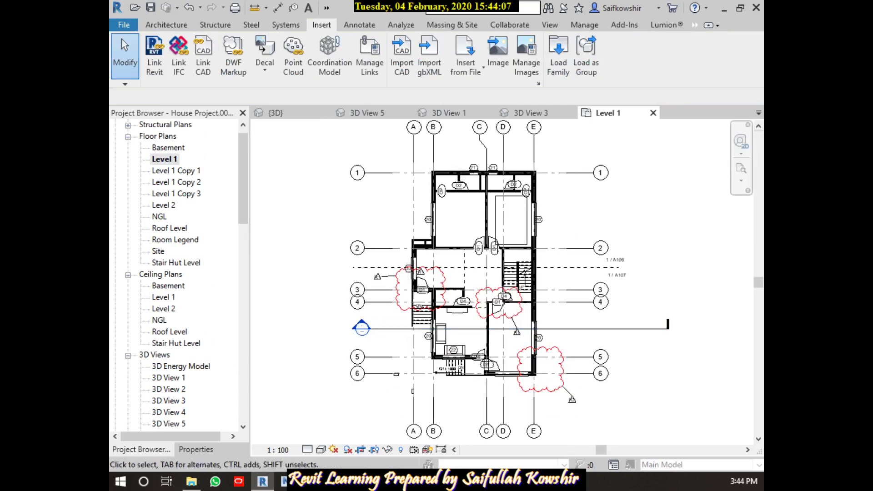
double_click(163, 205)
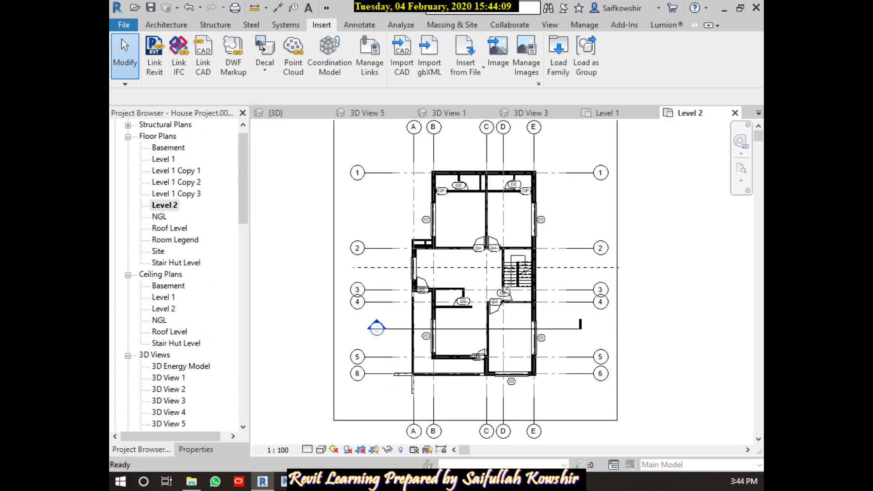
double_click(164, 159)
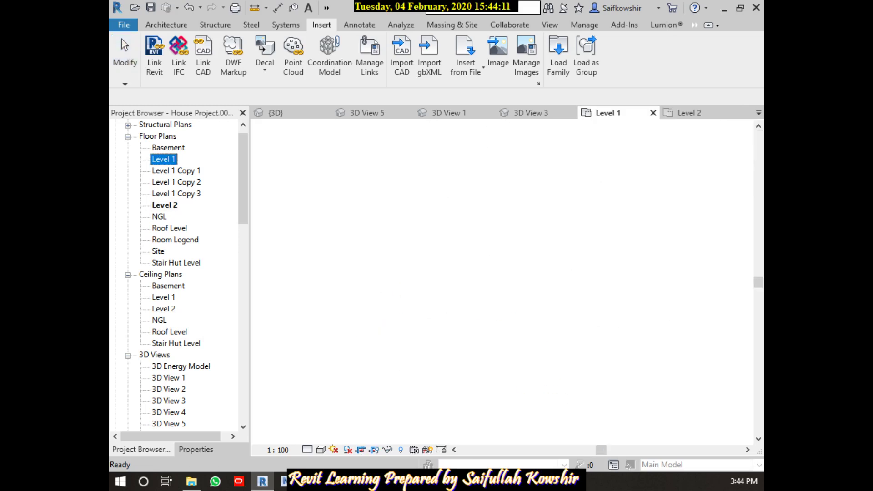
Step: Centre the rooms near the D4 doors and open the Level 1 ceiling plan
scroll(476, 365, up, 2)
scroll(475, 363, up, 2)
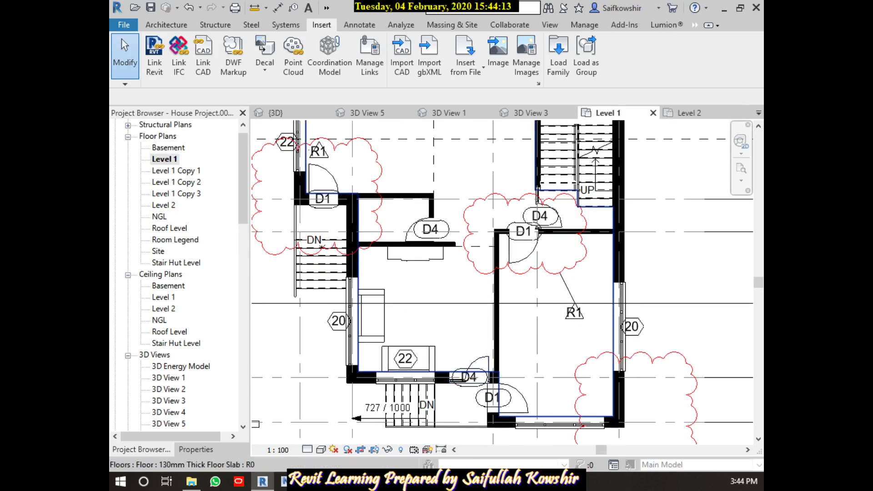
middle_drag(476, 364, 514, 370)
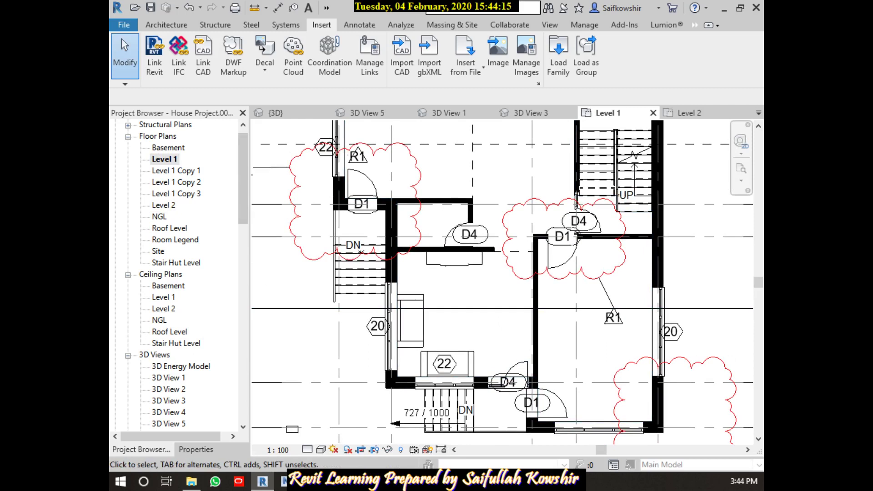
double_click(164, 297)
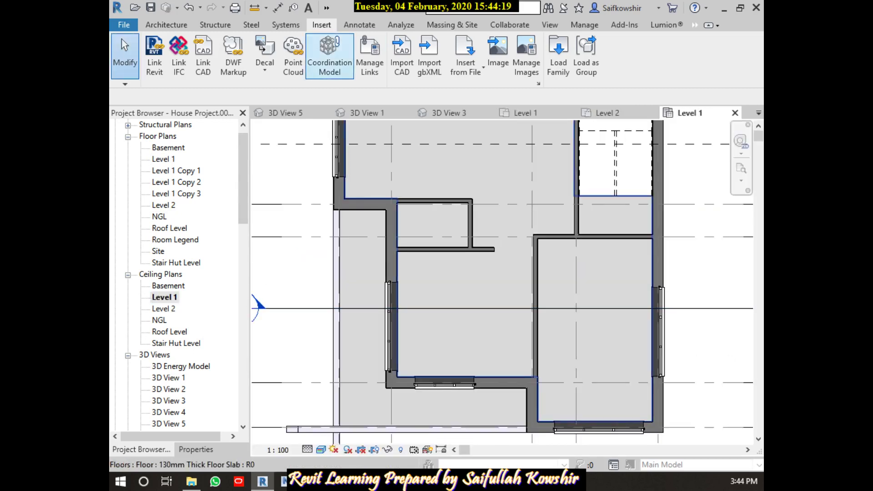
Step: Start a Ceiling on the Level 1 ceiling plan and switch to Sketch Ceiling mode
click(166, 25)
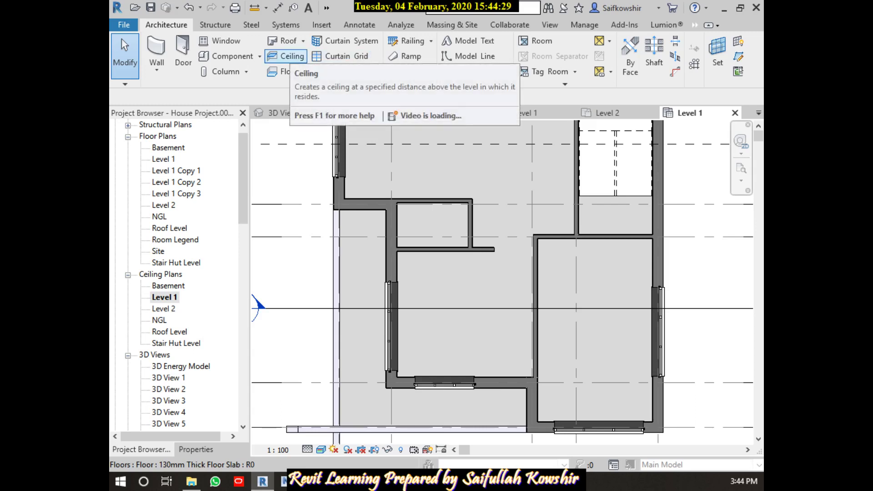
click(291, 56)
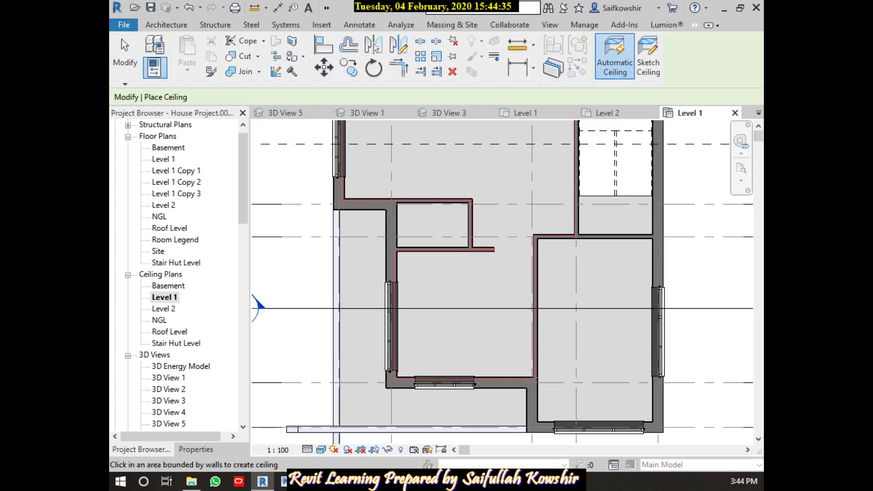
scroll(480, 269, down, 1)
scroll(480, 269, down, 1)
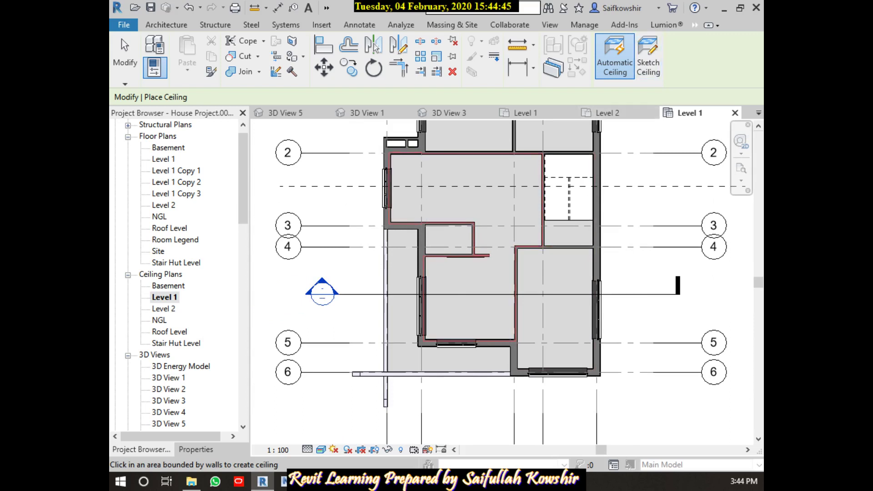
click(648, 57)
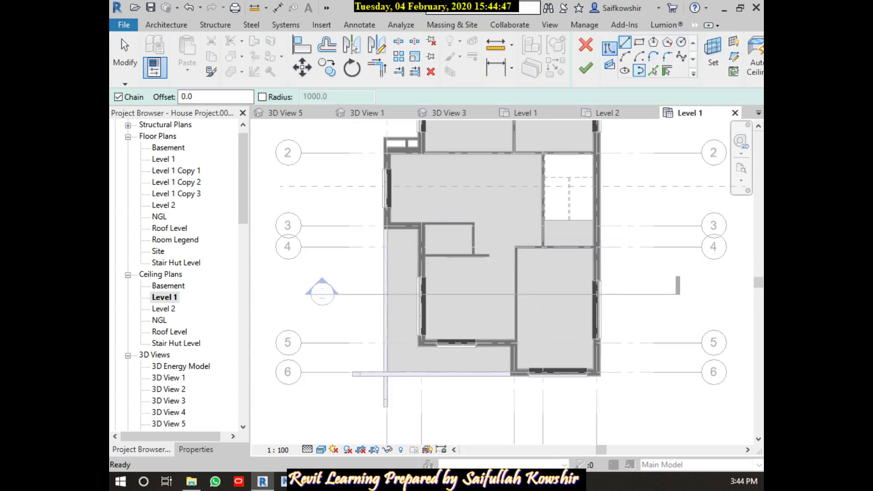
Step: Sketch a closed rectangular ceiling boundary around the room, including a 4600 bottom edge
scroll(473, 264, up, 2)
scroll(473, 264, up, 3)
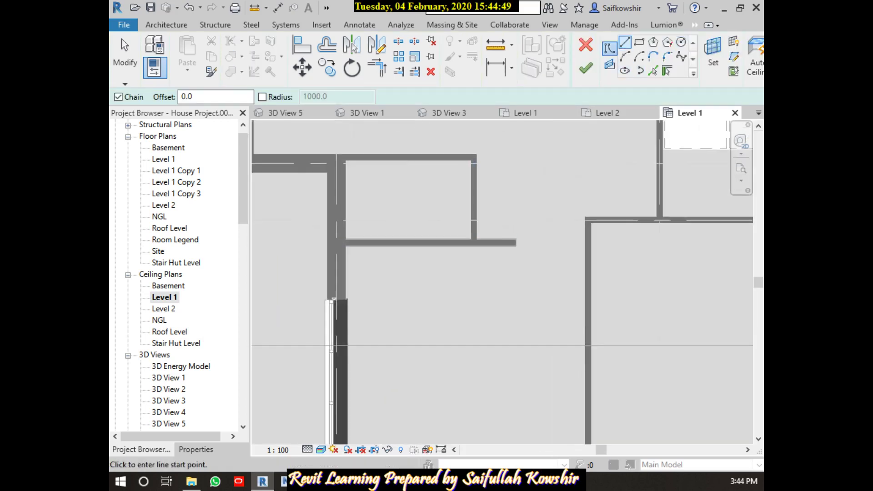
click(345, 246)
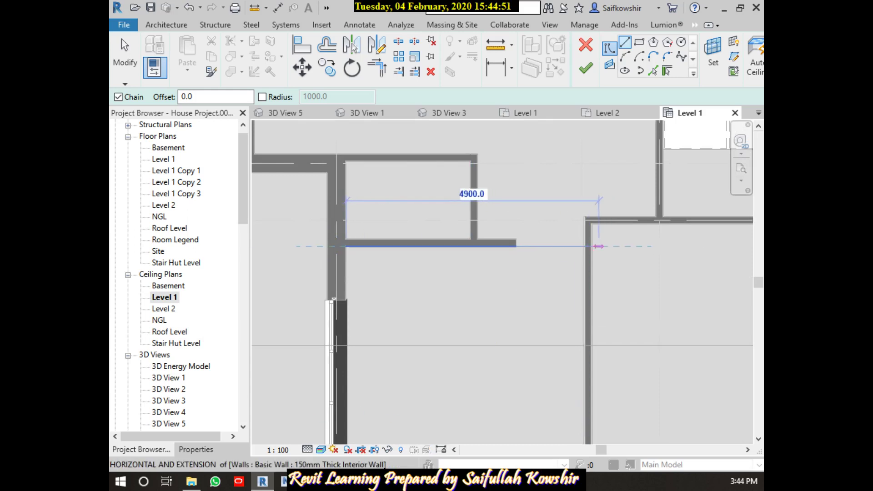
click(586, 246)
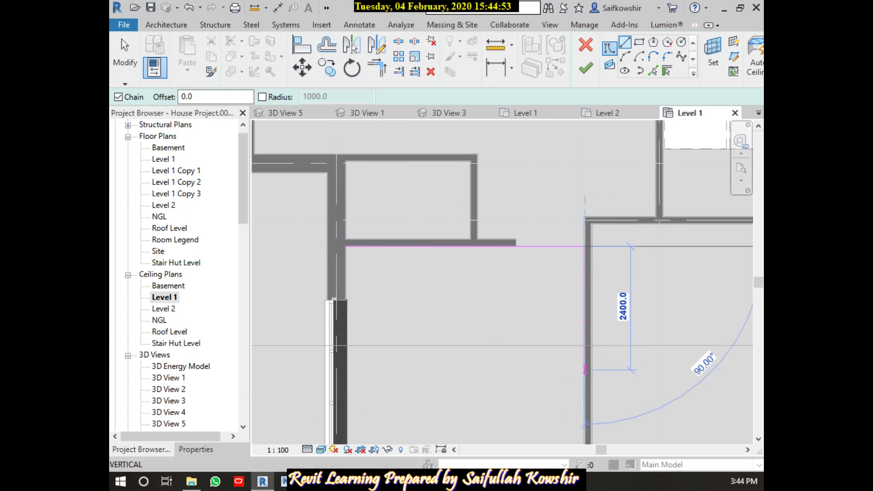
middle_drag(586, 371, 597, 139)
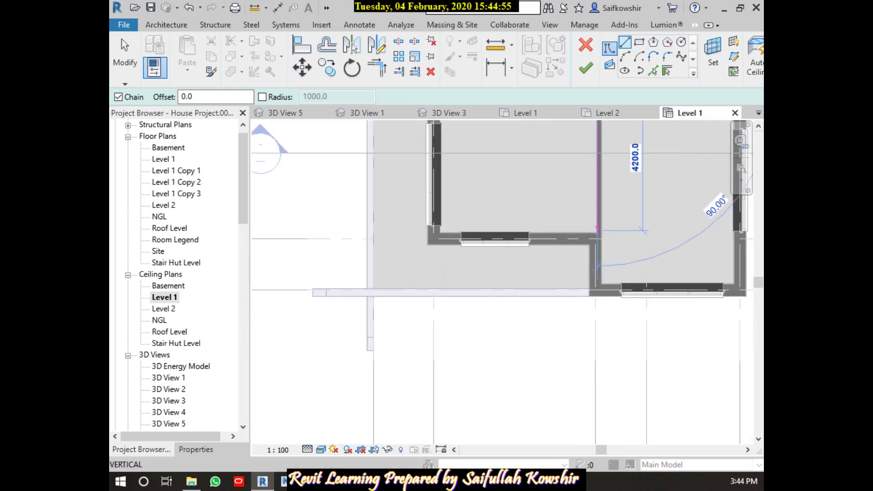
click(598, 232)
click(441, 232)
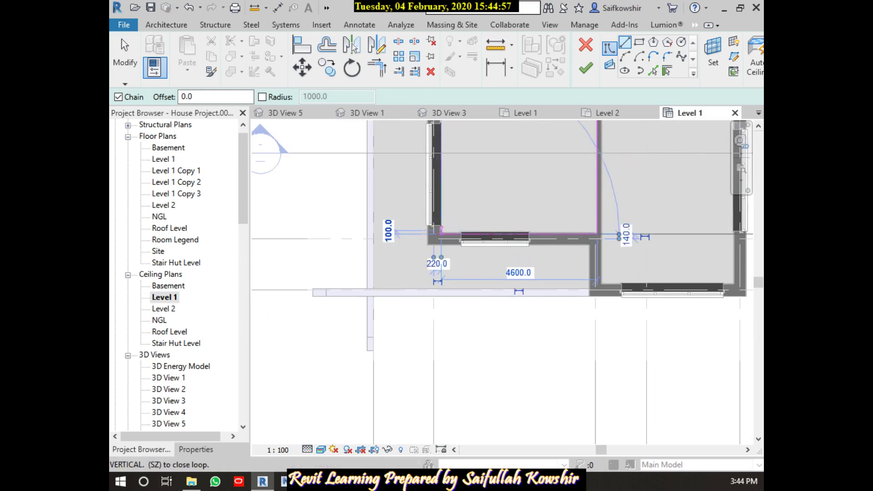
middle_drag(441, 229, 424, 327)
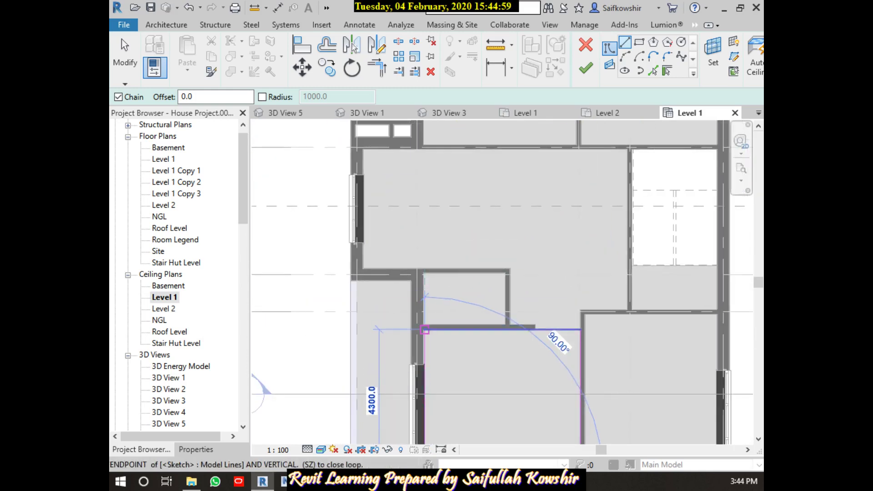
click(425, 330)
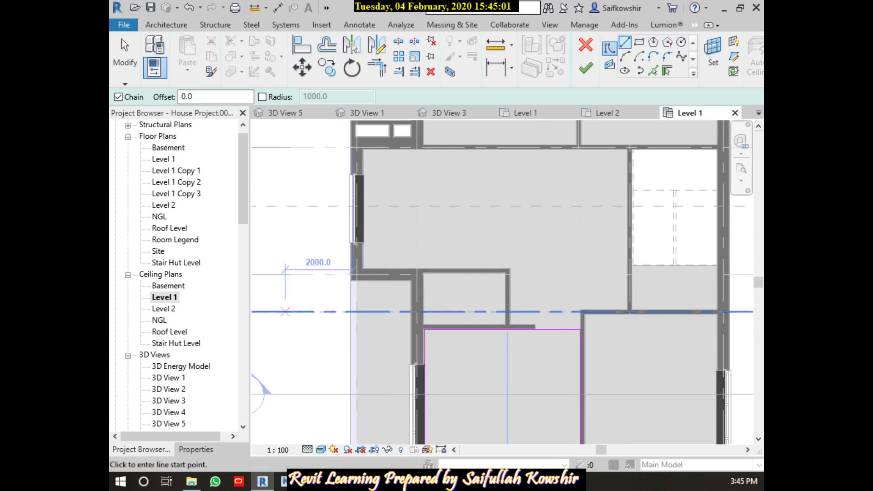
click(196, 450)
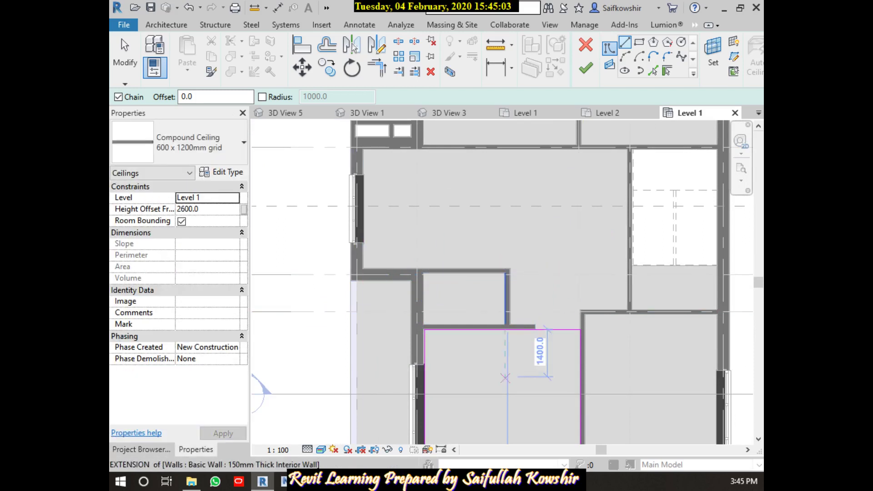
middle_drag(464, 312, 489, 241)
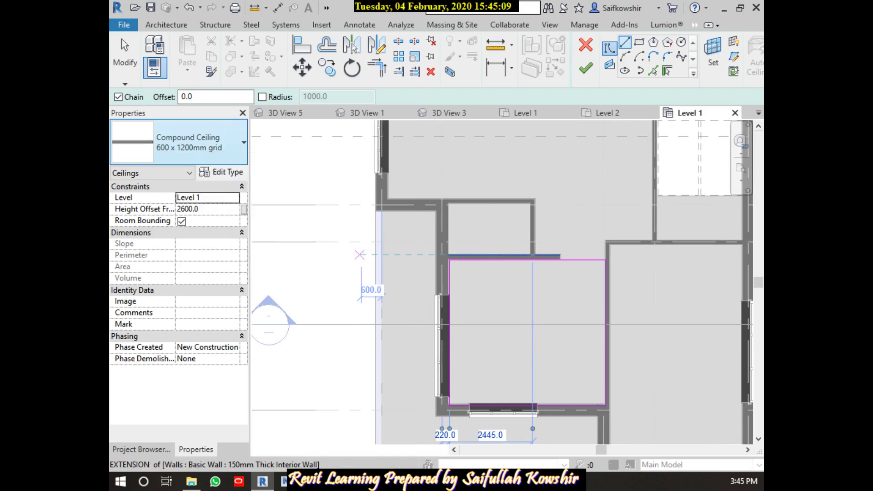
Step: Set the ceiling type to Compound Ceiling GWB on Mtl Stud
click(196, 144)
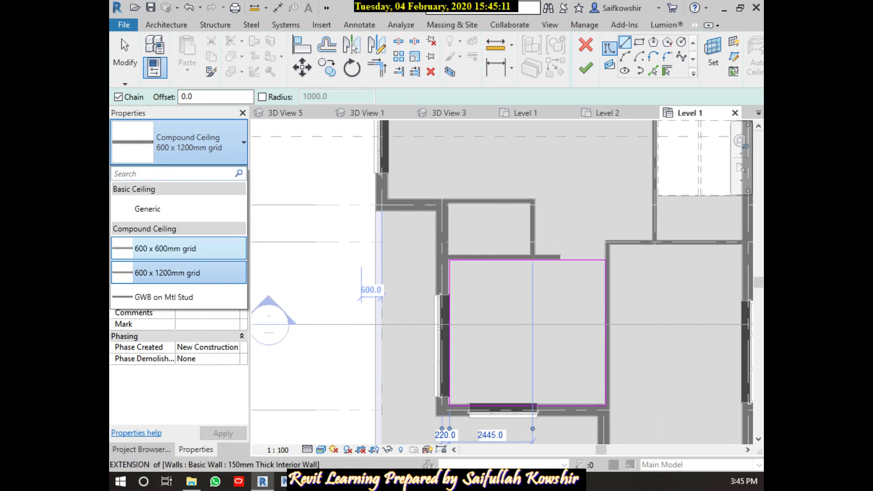
click(165, 248)
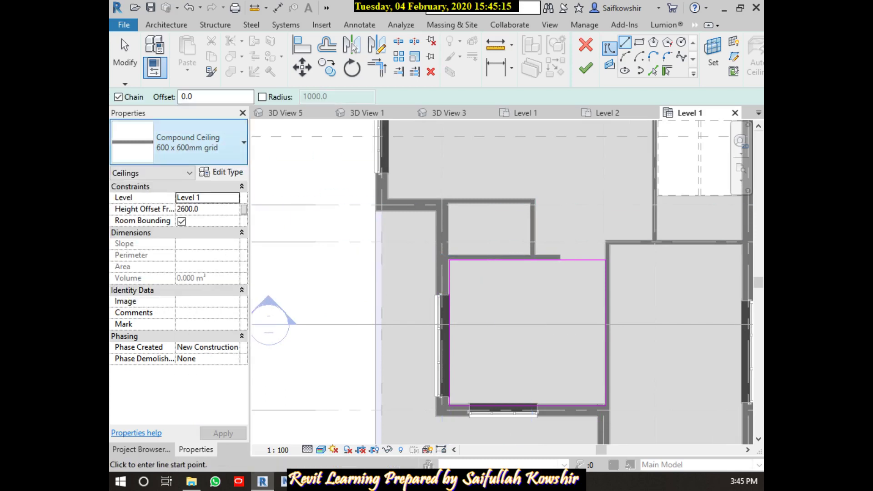
click(196, 145)
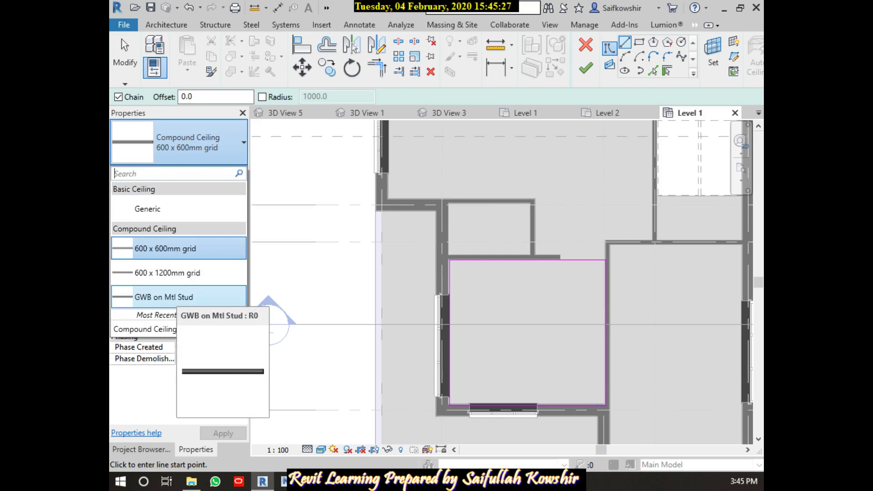
click(173, 298)
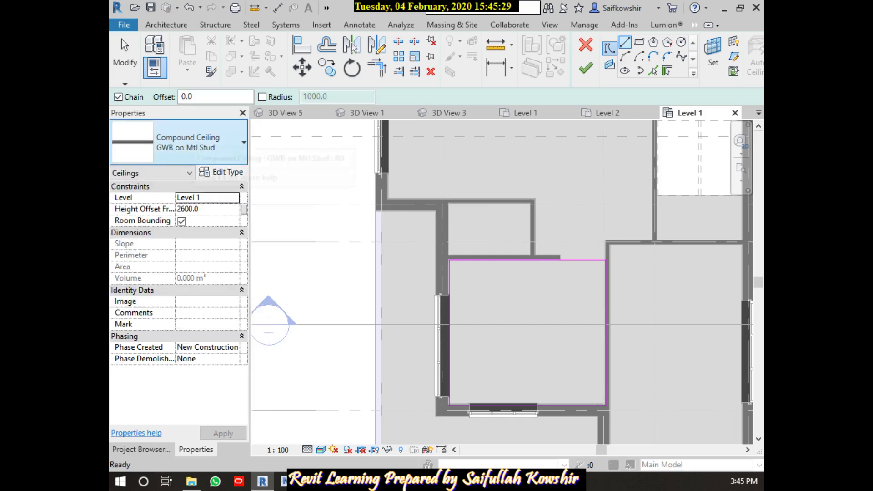
Step: Set Height Offset From Level to 2800 and finish the ceiling
key(Tab)
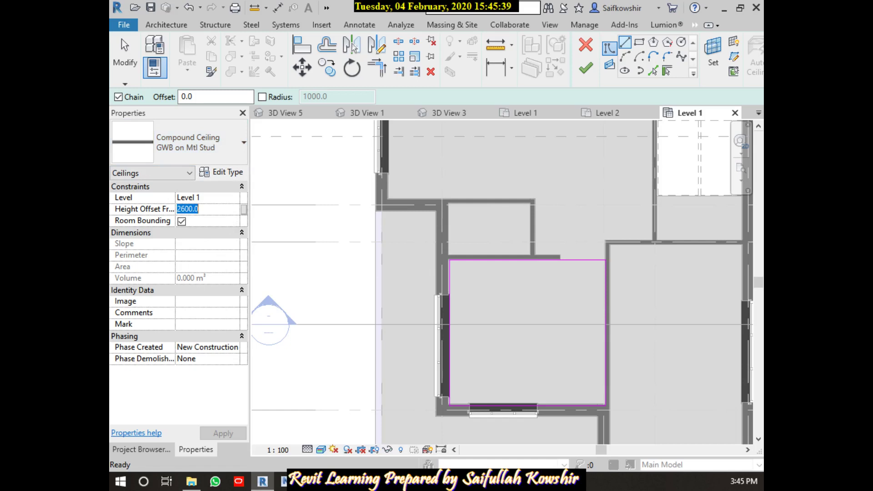
text(28)
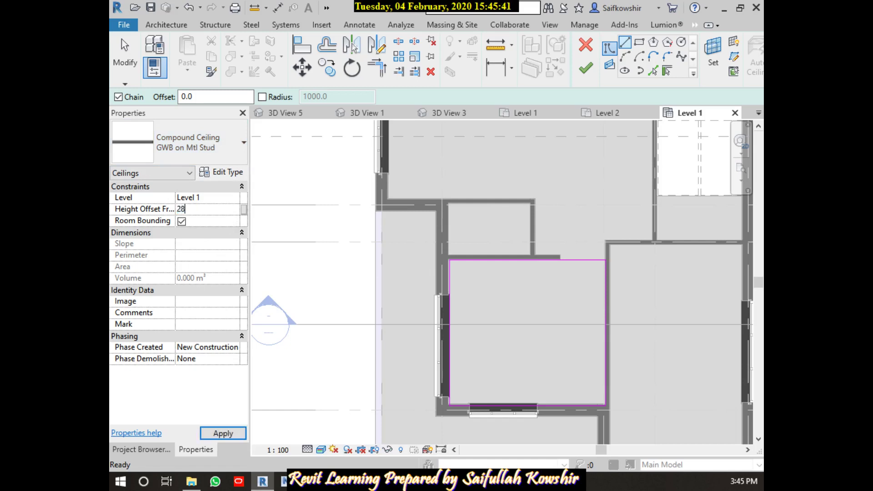
text(00)
key(Return)
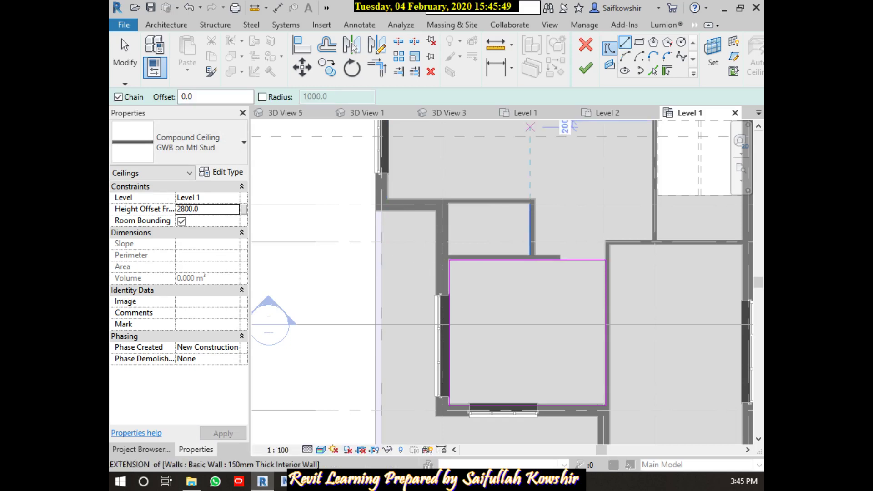
click(586, 68)
key(Tab)
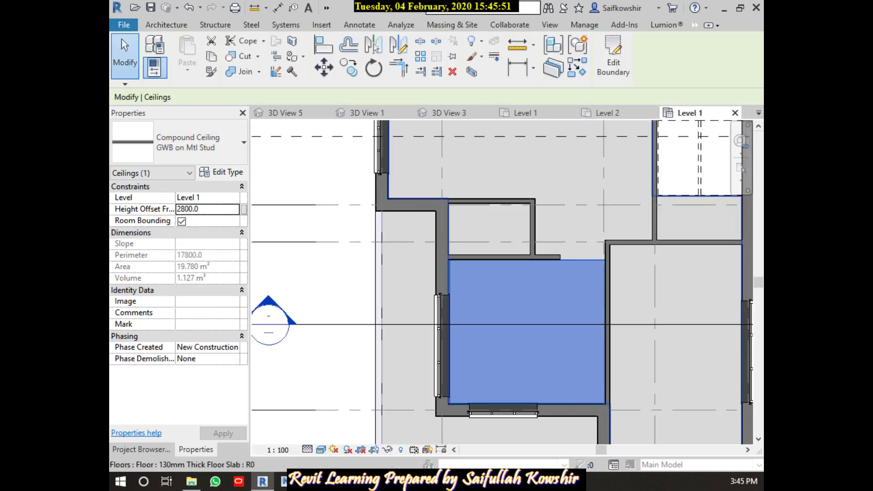
Step: Select the new room ceiling and switch it to the 600 x 600mm grid type
click(528, 332)
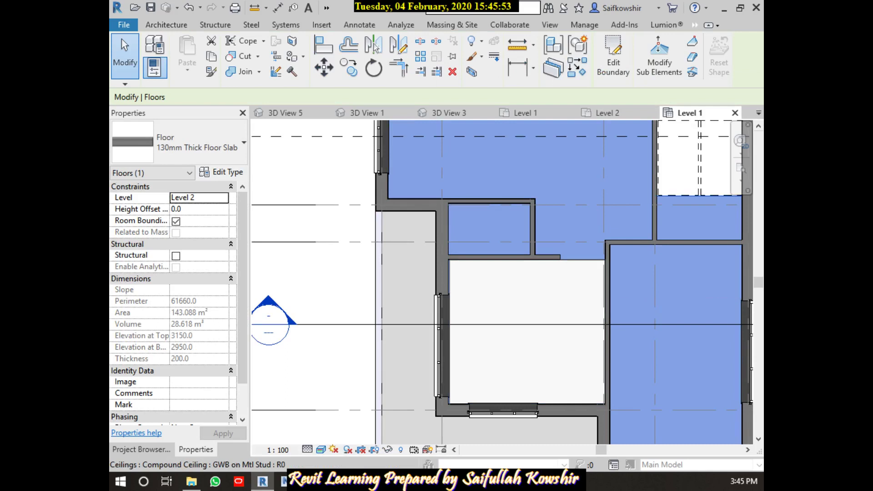
click(562, 292)
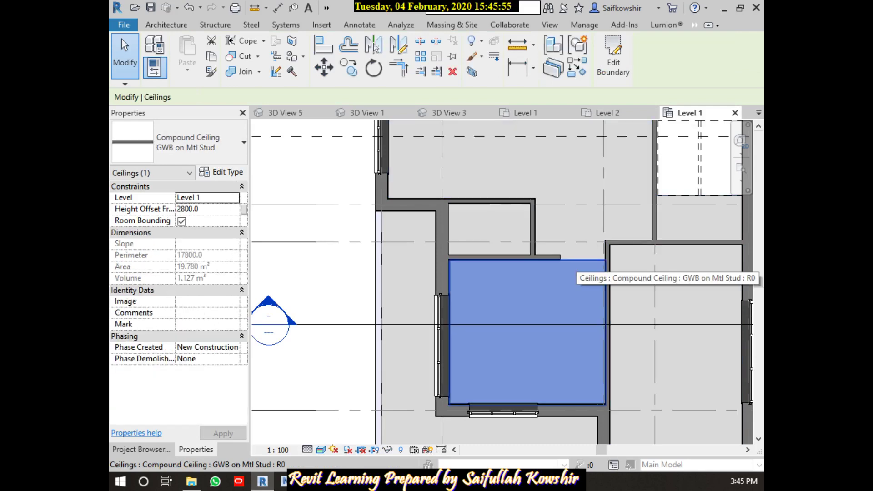
click(244, 142)
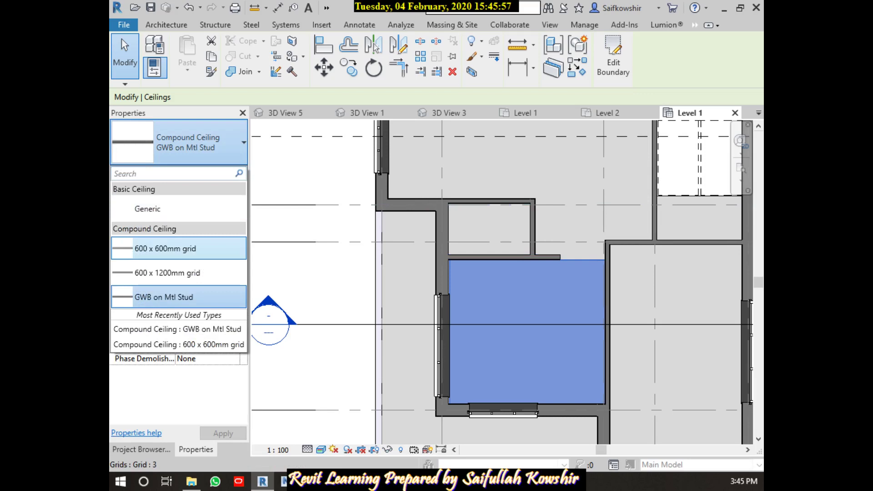
click(150, 248)
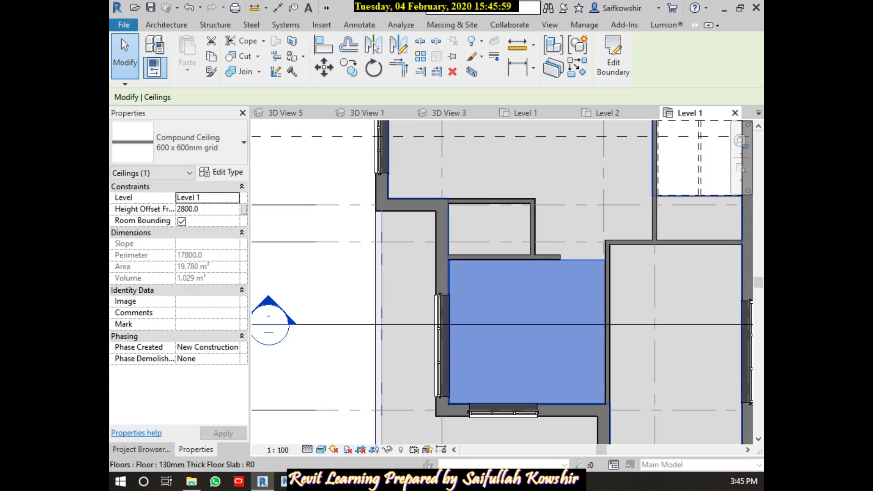
Step: Try the 600 x 1200mm grid type, then revert the ceiling to GWB on Mtl Stud
click(607, 319)
click(673, 341)
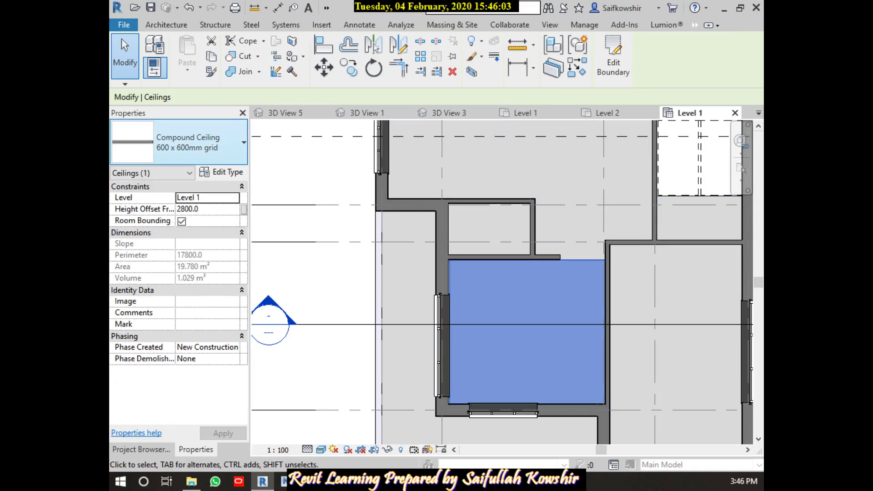
click(244, 143)
click(150, 273)
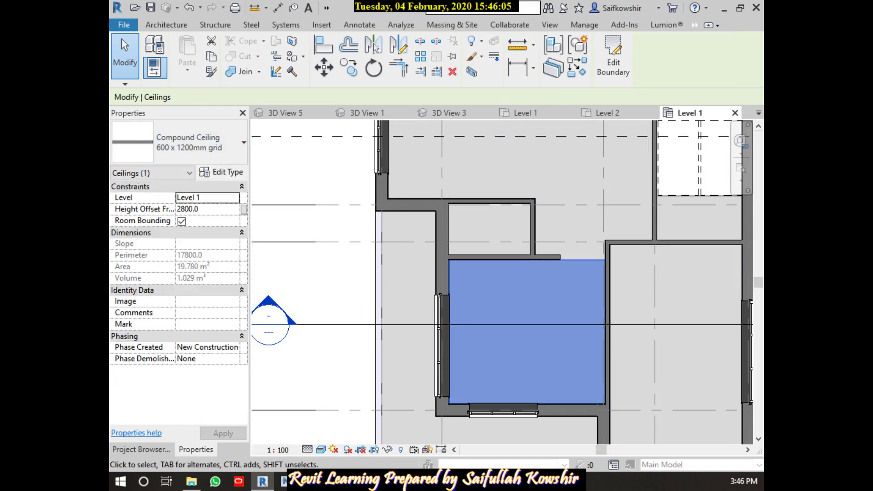
click(244, 143)
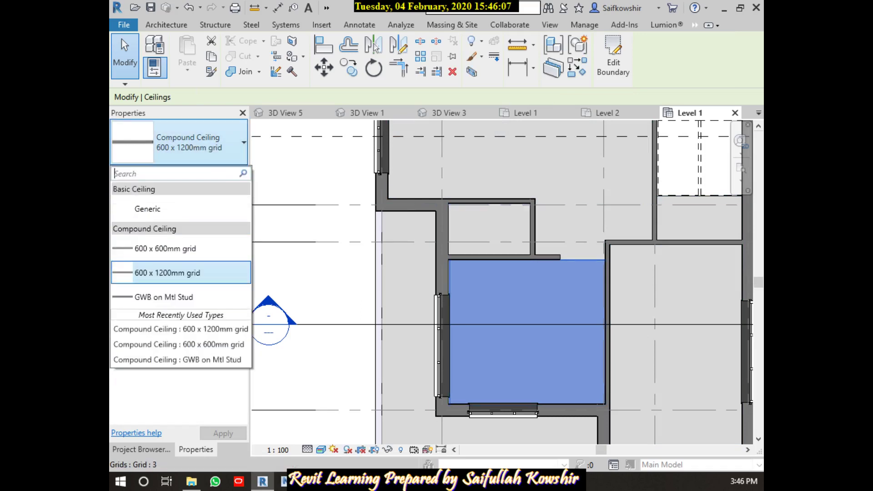
click(164, 297)
click(596, 273)
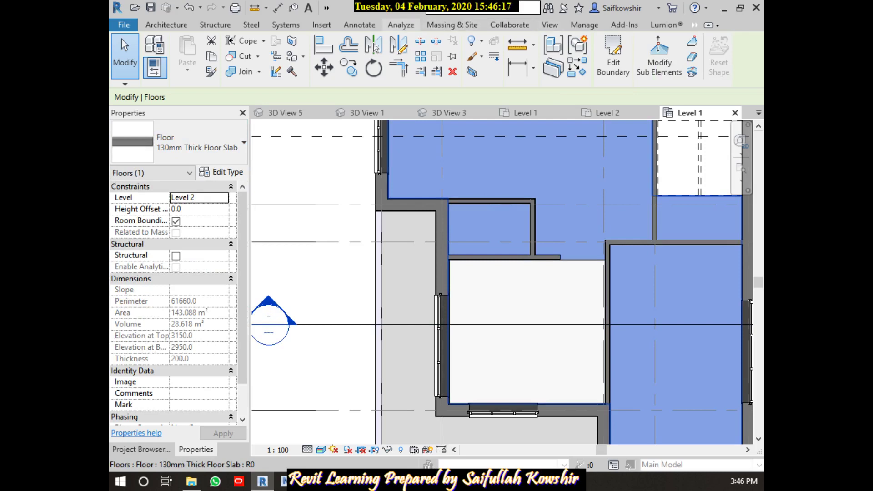
click(285, 25)
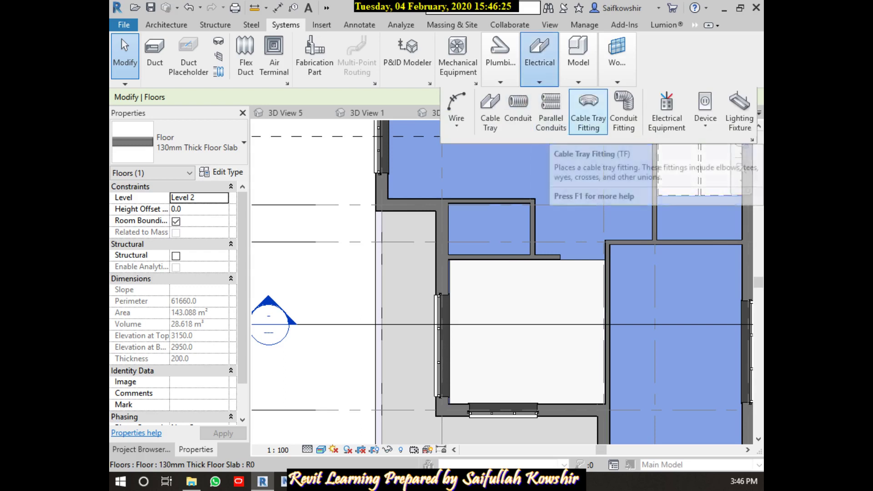
Step: Place two linear 0300 x 1200mm ceiling lights, one in the room's upper half, one lower
click(740, 111)
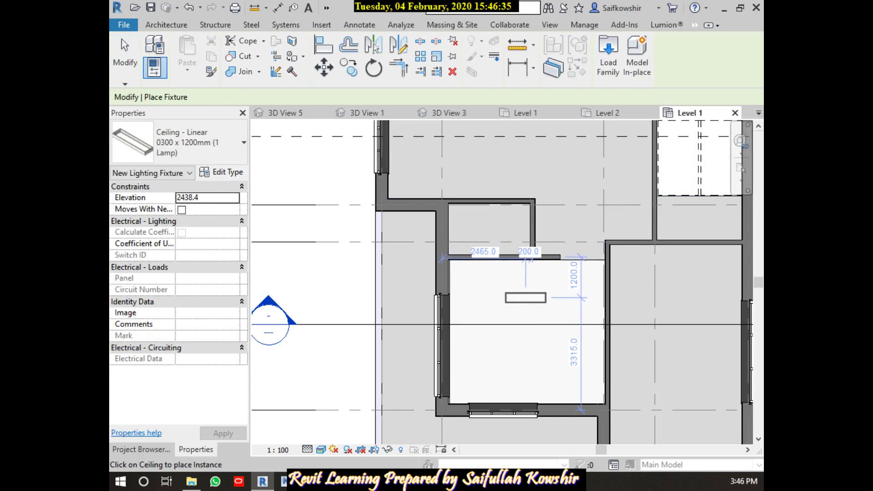
click(525, 298)
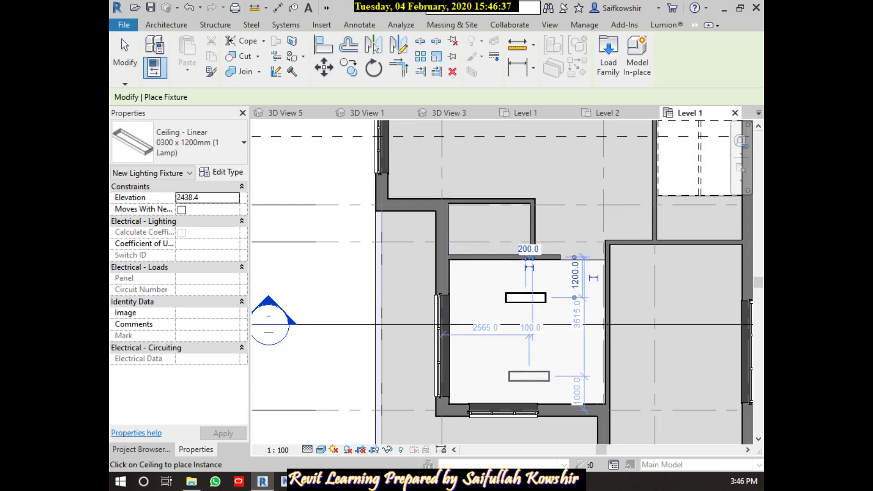
click(529, 376)
key(Escape)
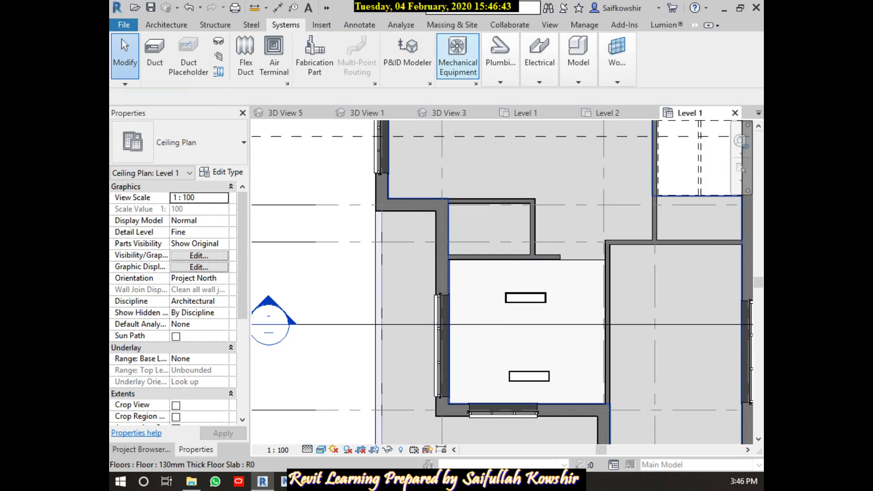
click(458, 54)
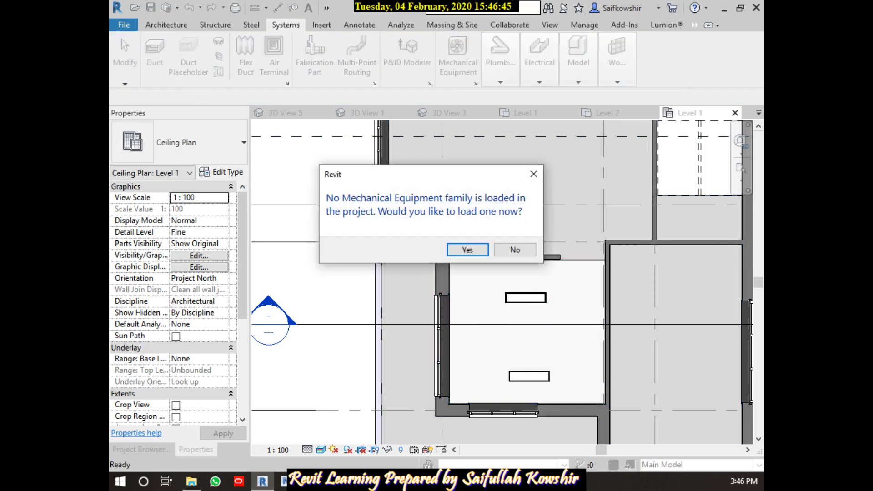
click(468, 250)
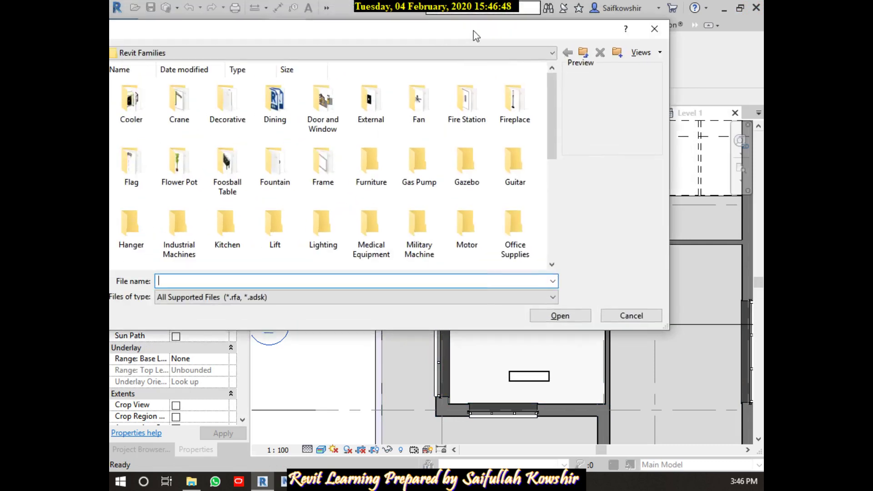
drag(477, 36, 483, 37)
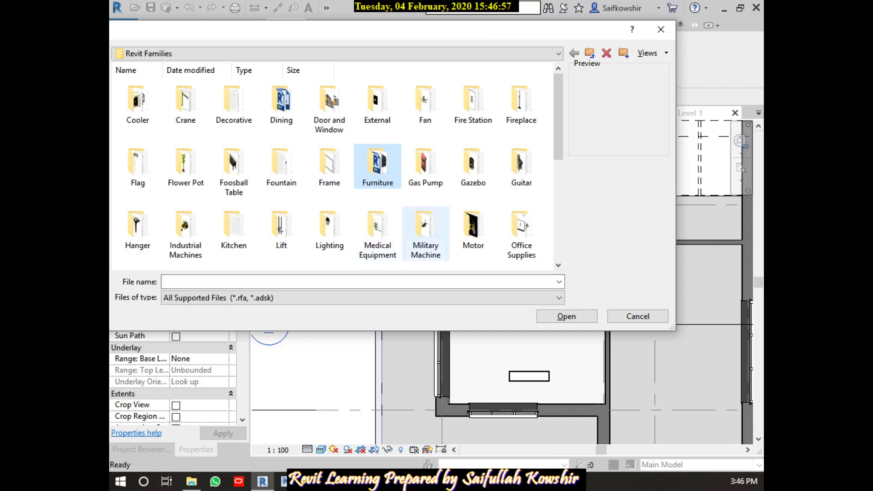
click(425, 235)
key(e)
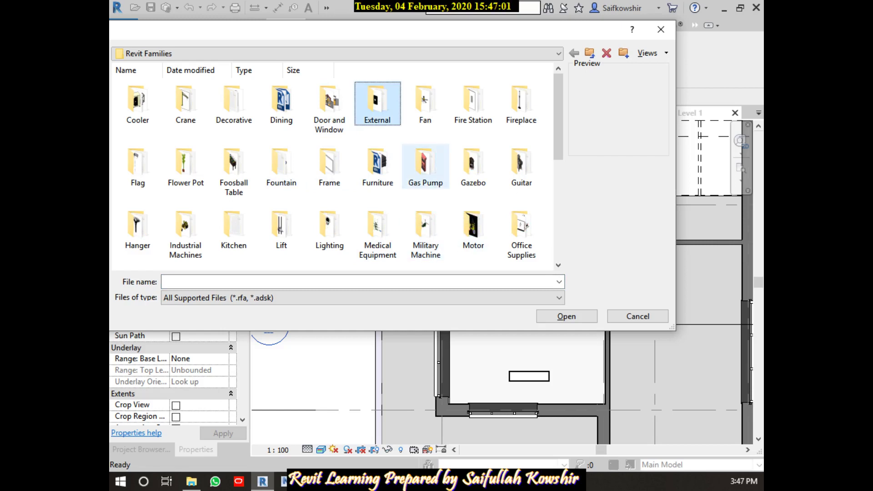
click(426, 234)
scroll(455, 228, down, 3)
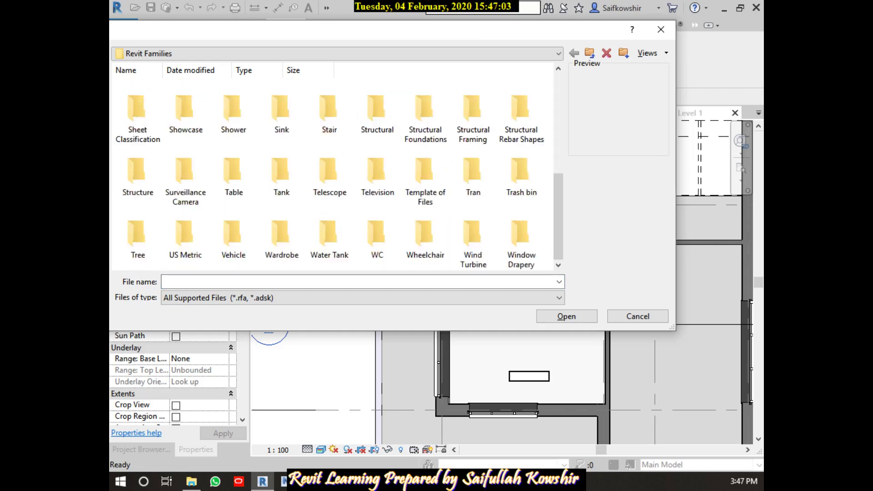
scroll(455, 227, up, 2)
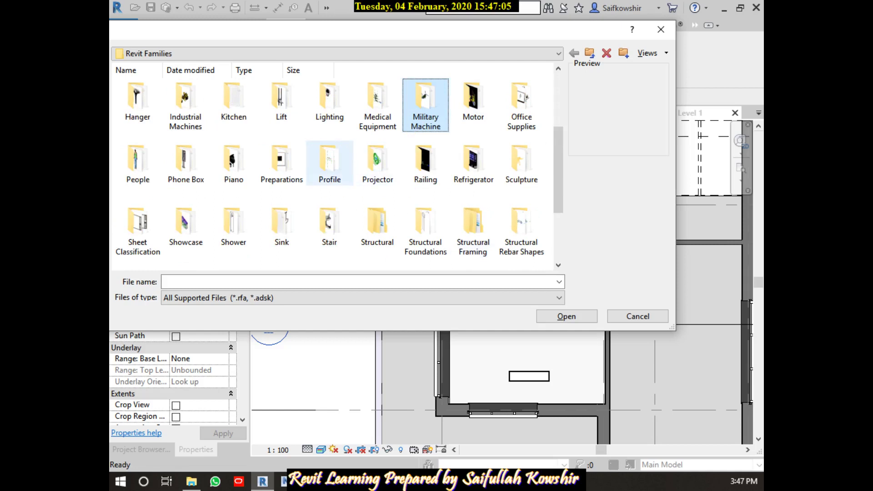
scroll(233, 109, down, 2)
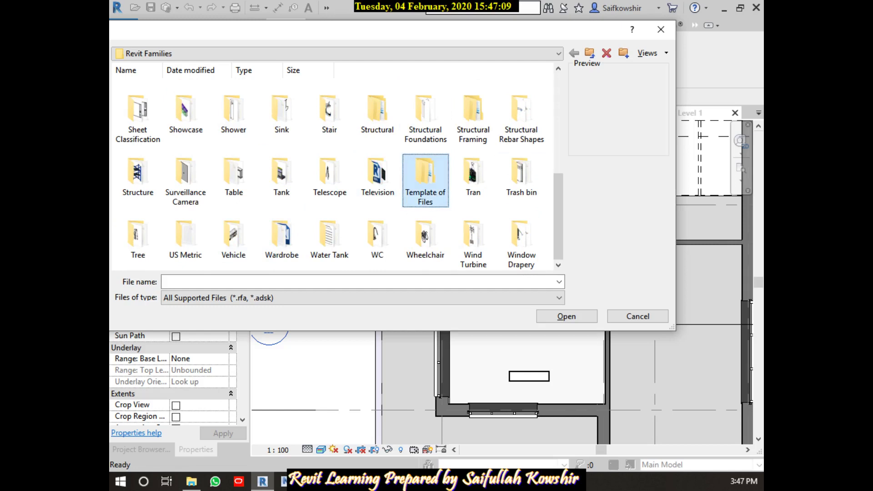
scroll(426, 182, up, 1)
scroll(426, 182, up, 1)
scroll(425, 182, up, 1)
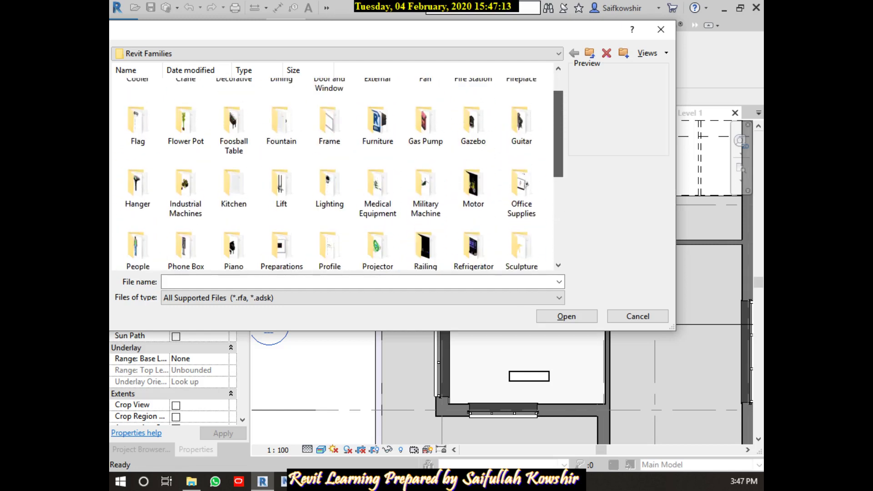
scroll(344, 174, up, 1)
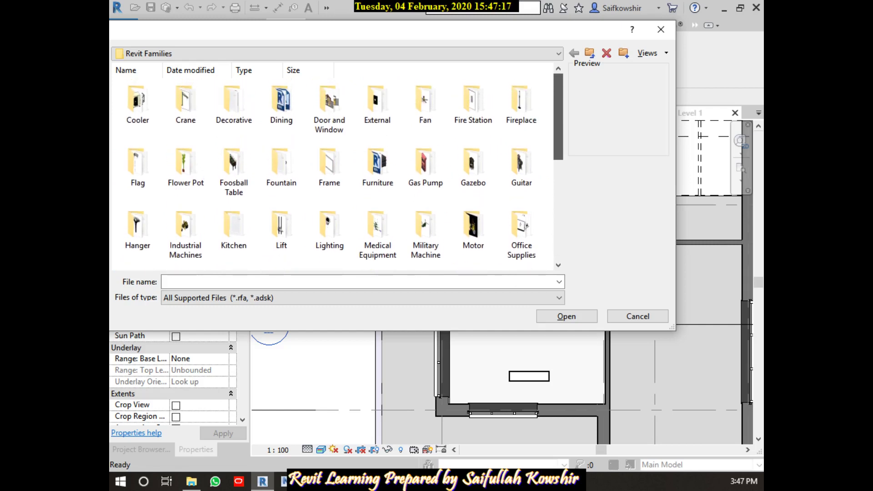
scroll(425, 262, down, 1)
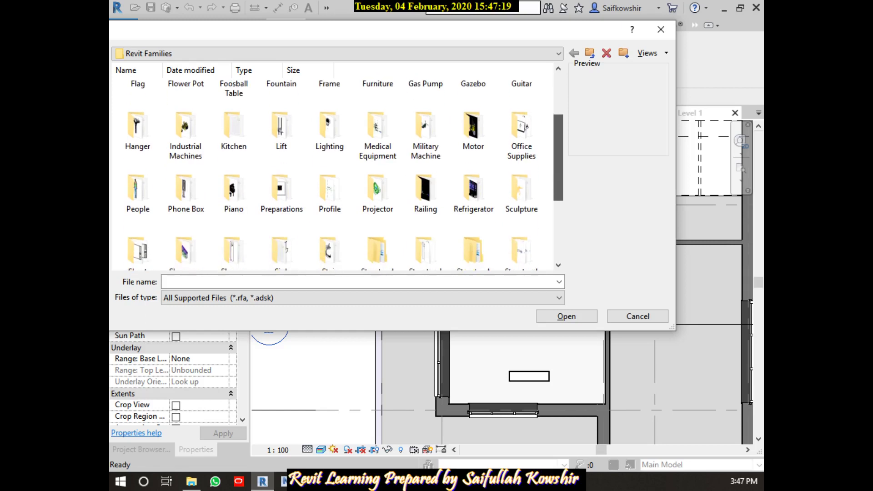
scroll(425, 262, down, 2)
scroll(333, 182, down, 1)
scroll(332, 182, down, 1)
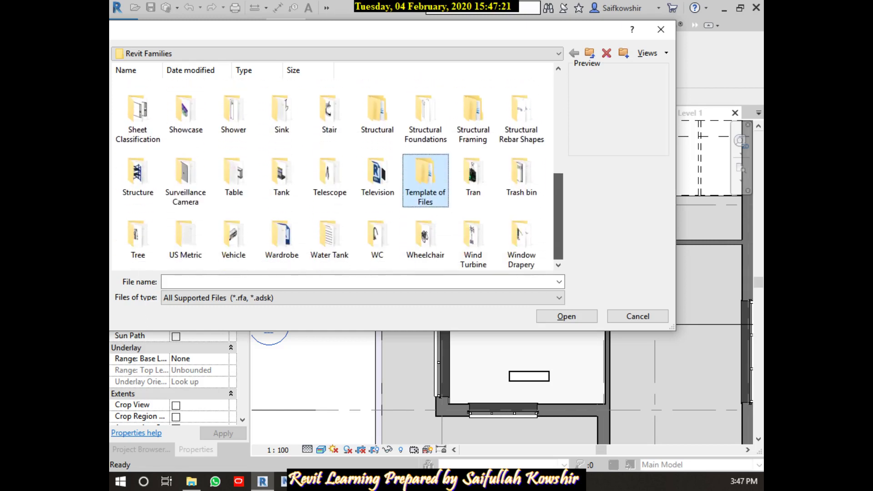
double_click(185, 237)
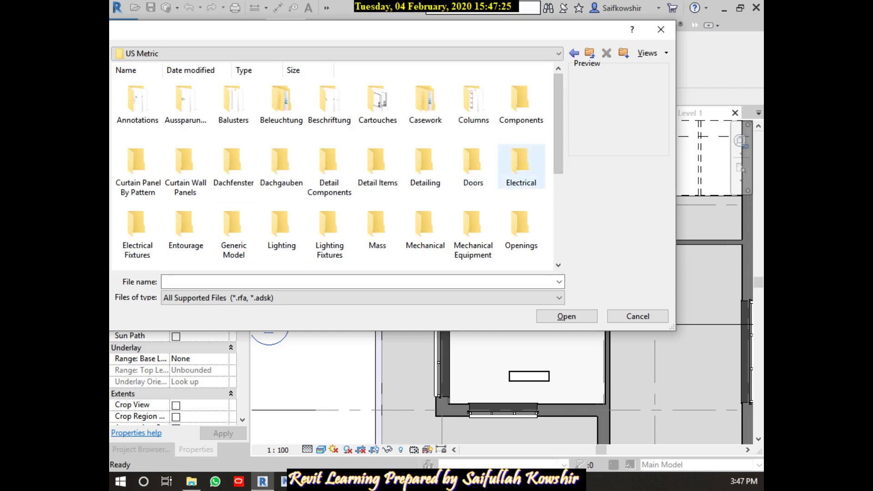
Step: Browse the Electrical folder's Architectural and Electrical Power subfolders, then return to US Metric
double_click(521, 164)
double_click(137, 104)
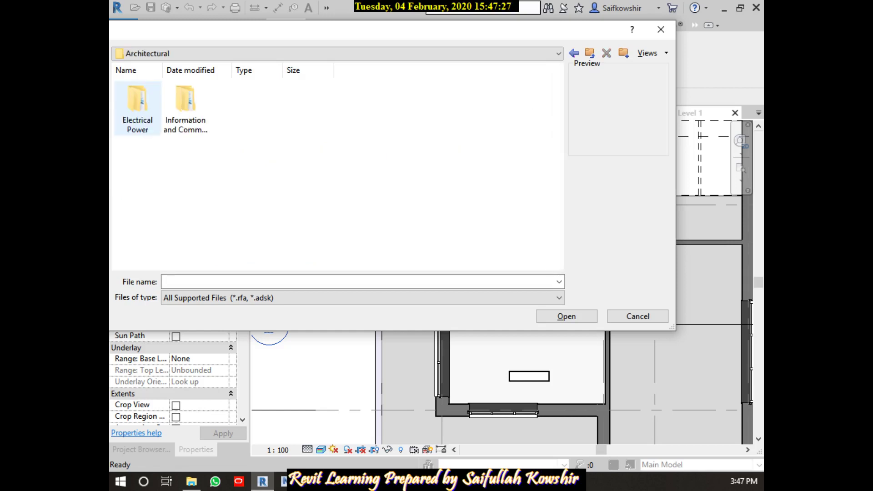
double_click(137, 104)
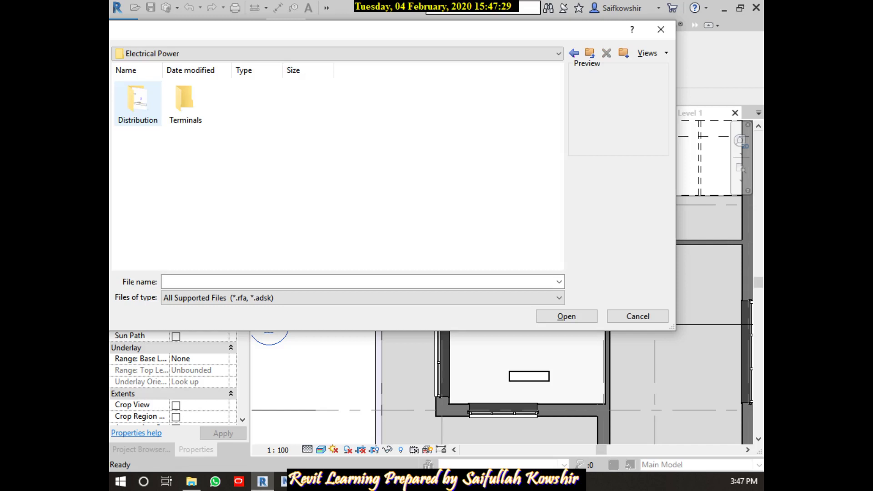
key(BackSpace)
key(BackSpace)
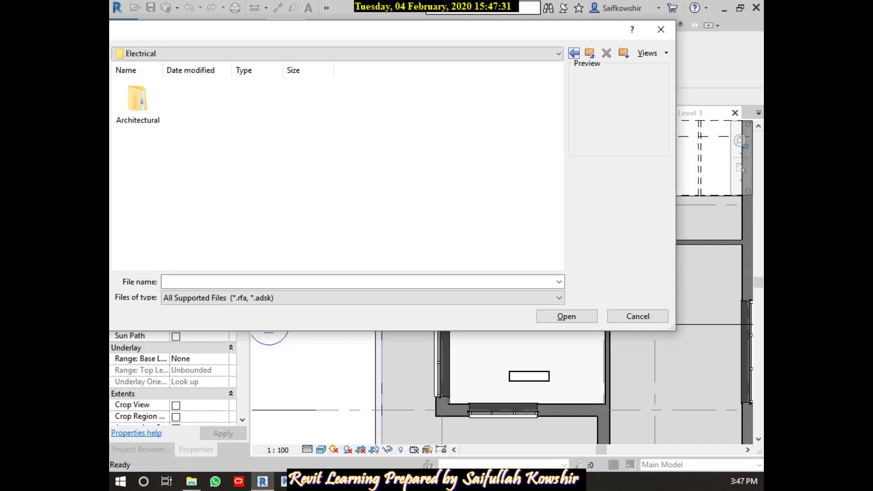
key(BackSpace)
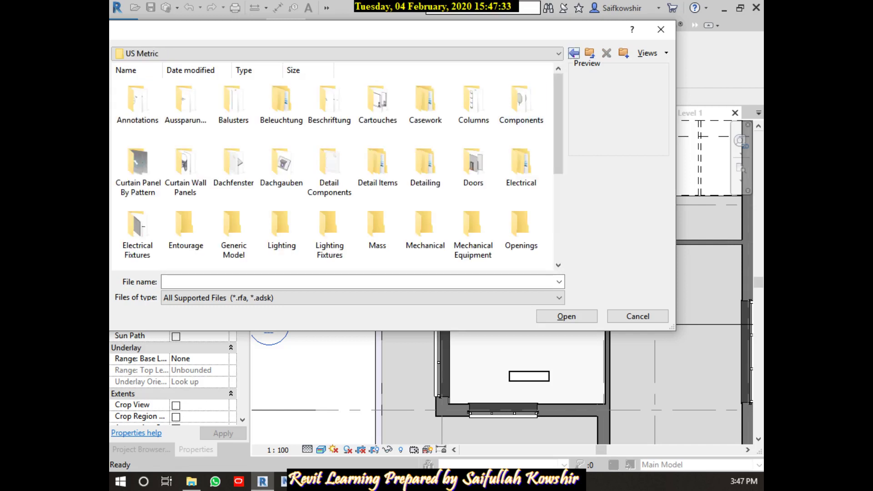
scroll(238, 200, down, 1)
scroll(473, 182, down, 1)
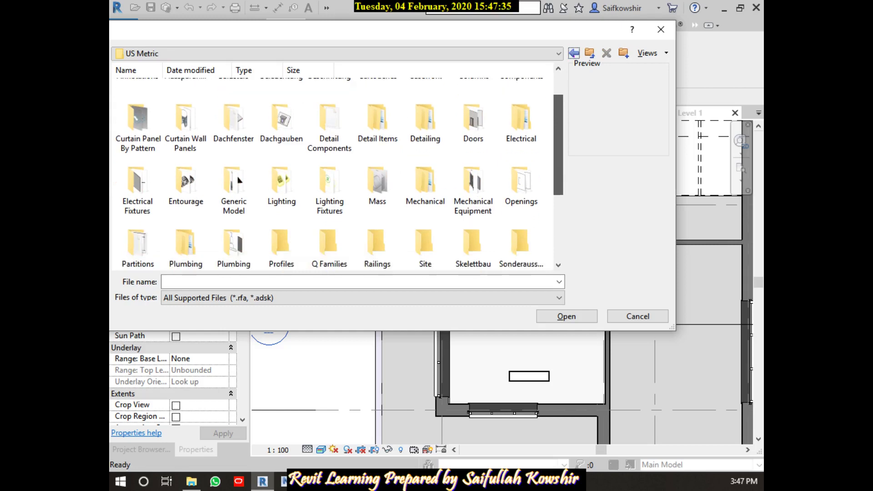
Step: Look through the Mechanical Equipment and Mechanical folders, returning to US Metric each time
double_click(474, 178)
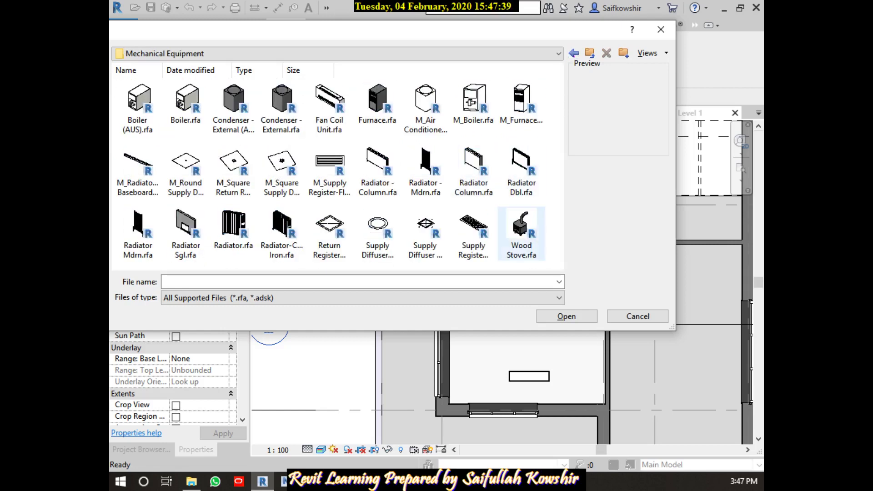
click(574, 53)
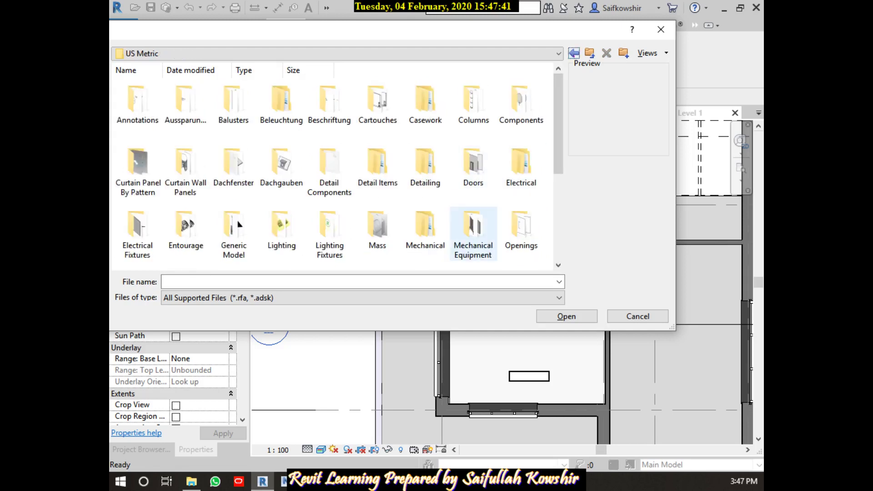
double_click(425, 228)
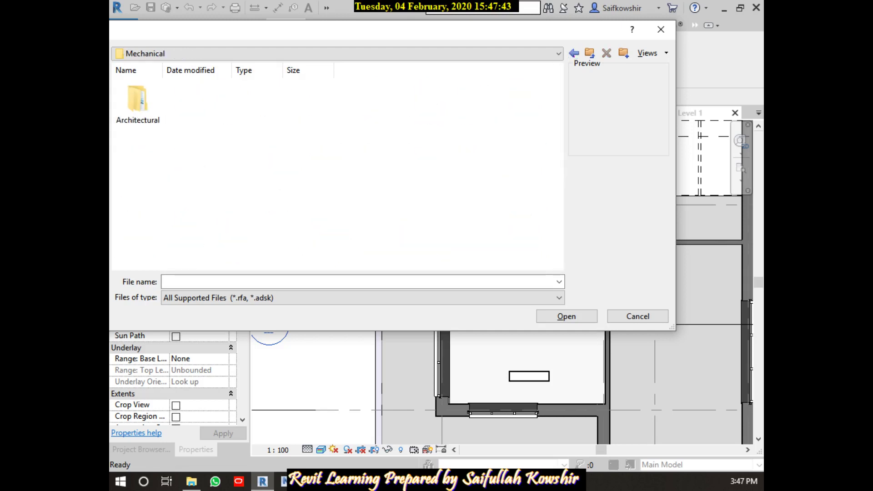
key(BackSpace)
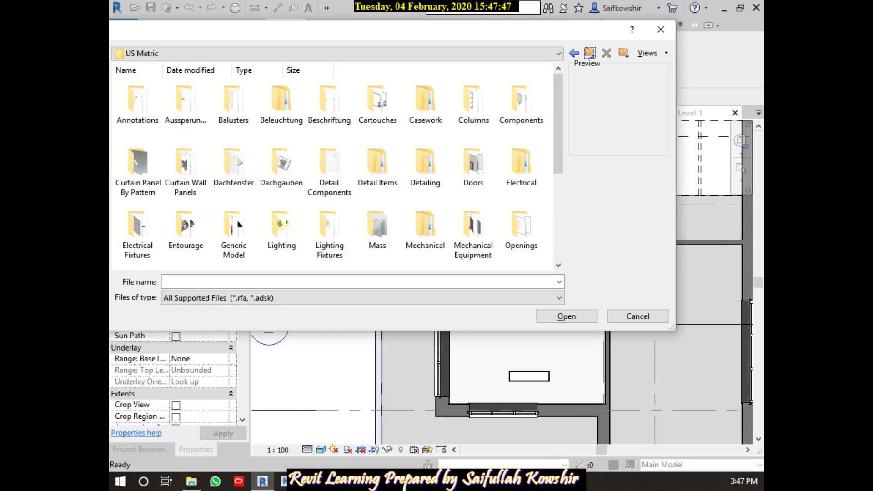
scroll(330, 181, down, 1)
scroll(330, 182, down, 2)
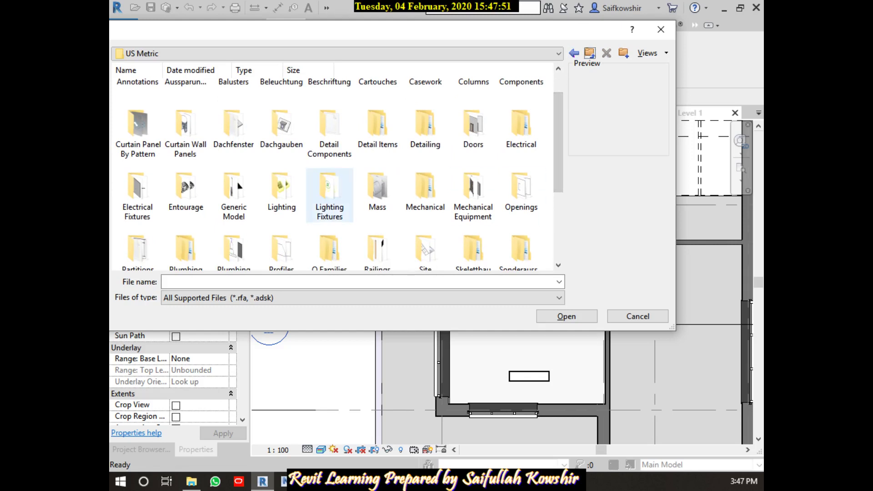
Step: Open the Lighting Fixtures folder and scroll through its subfolders
double_click(330, 191)
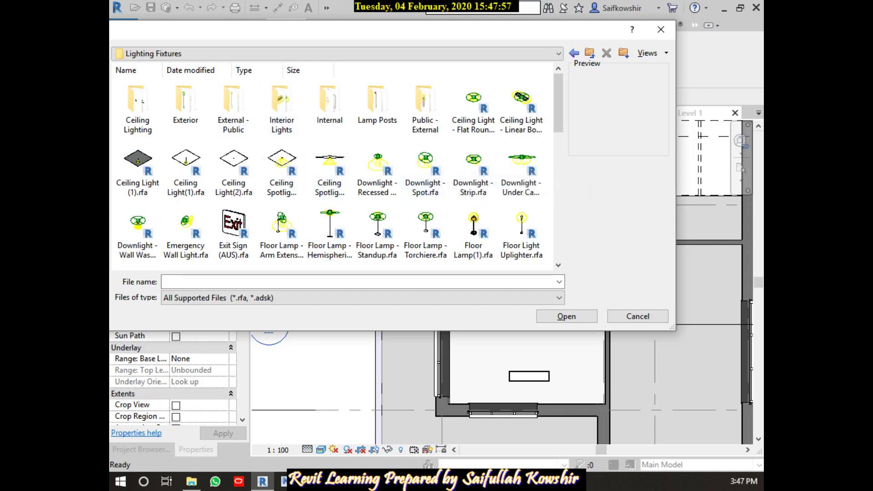
scroll(337, 173, down, 1)
scroll(337, 173, down, 1)
scroll(337, 173, down, 1)
scroll(337, 173, down, 1)
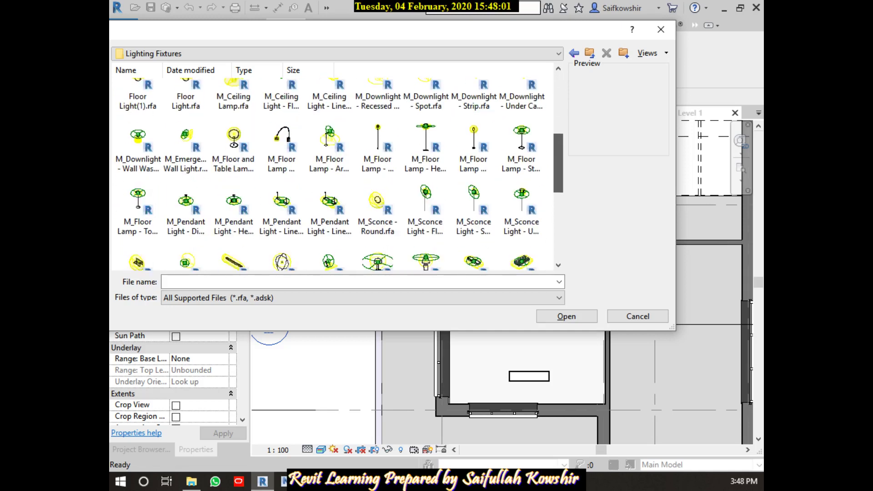
scroll(337, 173, down, 1)
scroll(336, 173, down, 2)
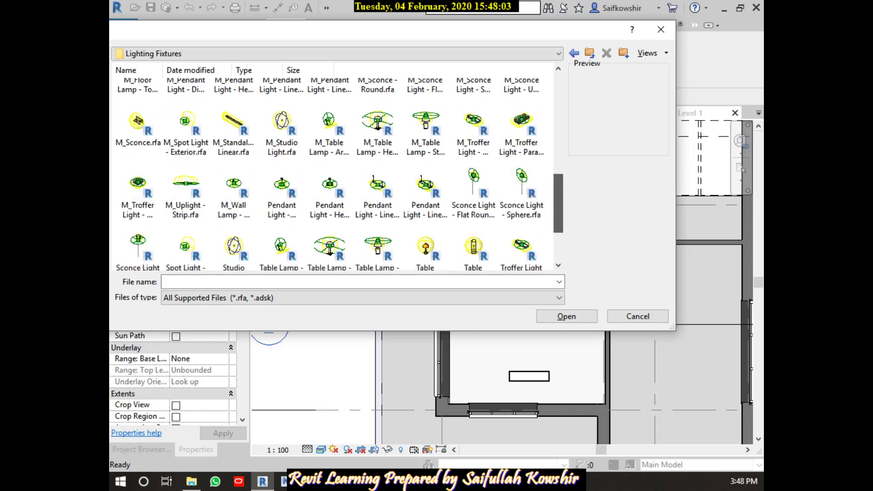
scroll(337, 173, down, 1)
scroll(336, 172, up, 5)
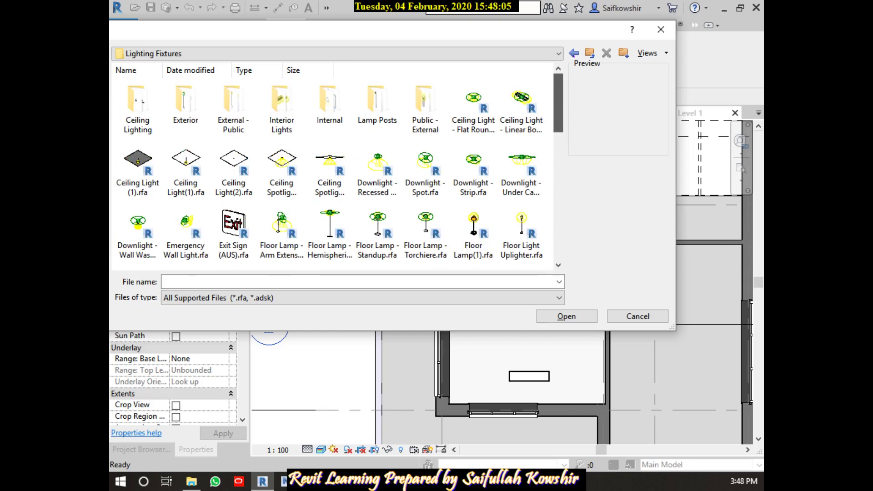
Step: Open Ceiling Lighting and load the Ceiling - Fan (1) (AUS).rfa family
click(377, 104)
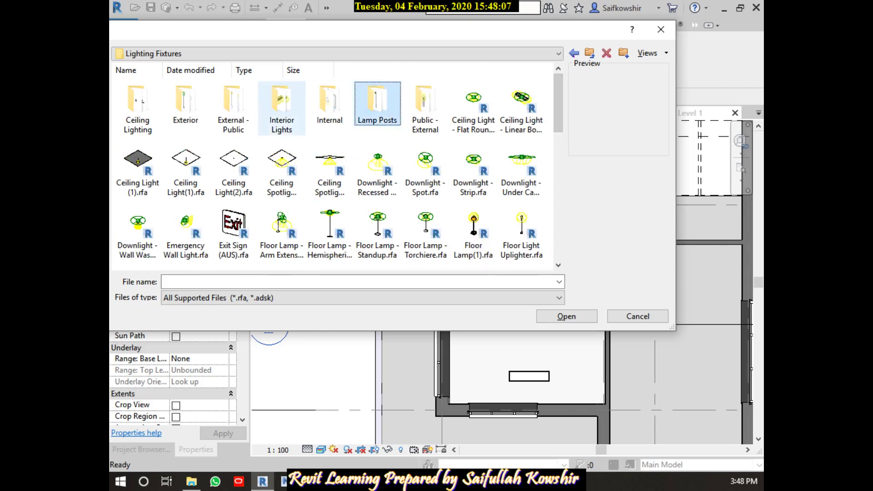
click(234, 107)
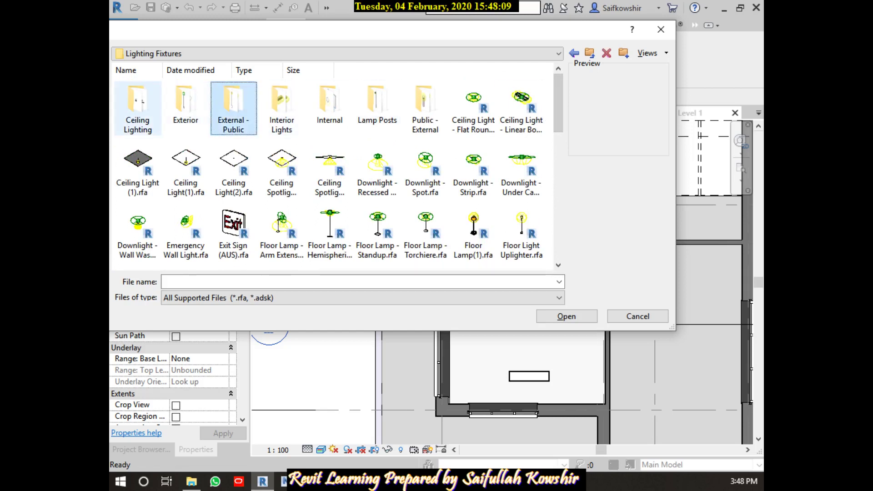
click(138, 107)
double_click(138, 107)
click(138, 107)
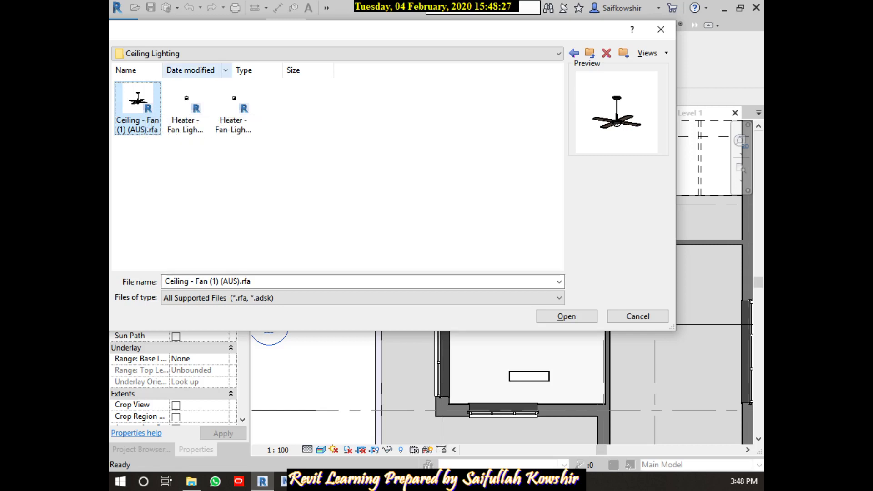
click(566, 316)
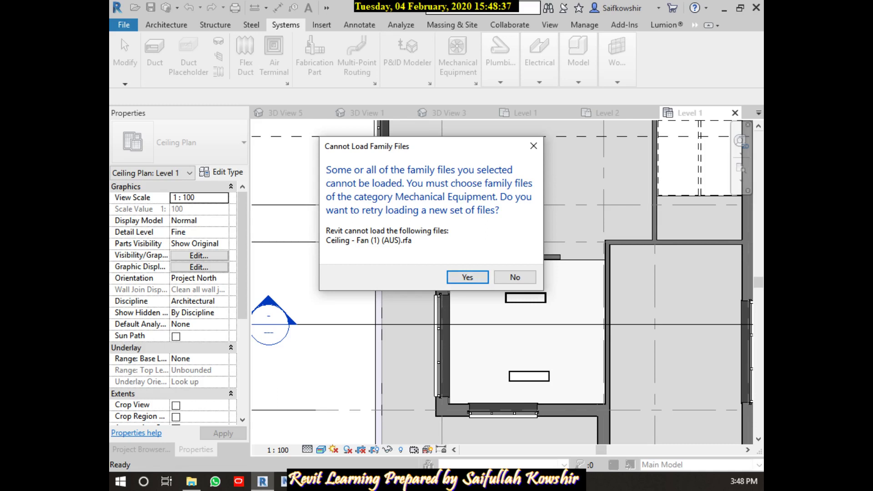
Step: Retry after the rejected load, browsing Ceiling Lighting families before returning to US Metric
key(Return)
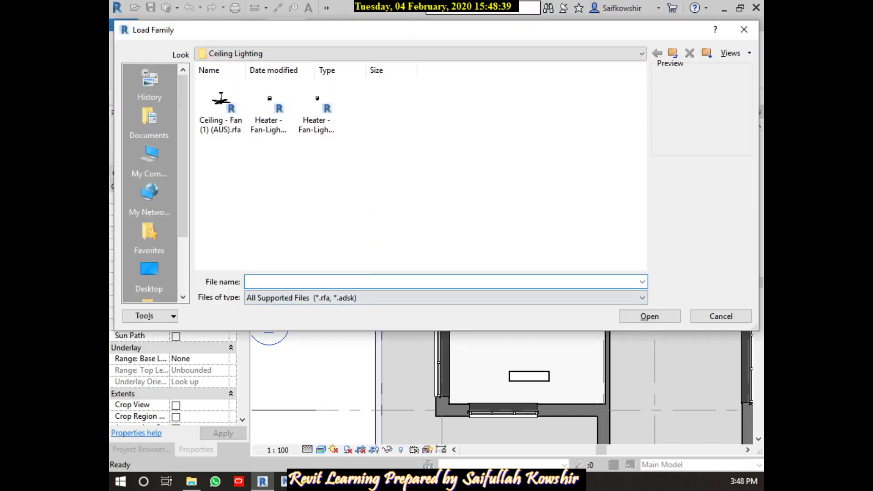
click(673, 53)
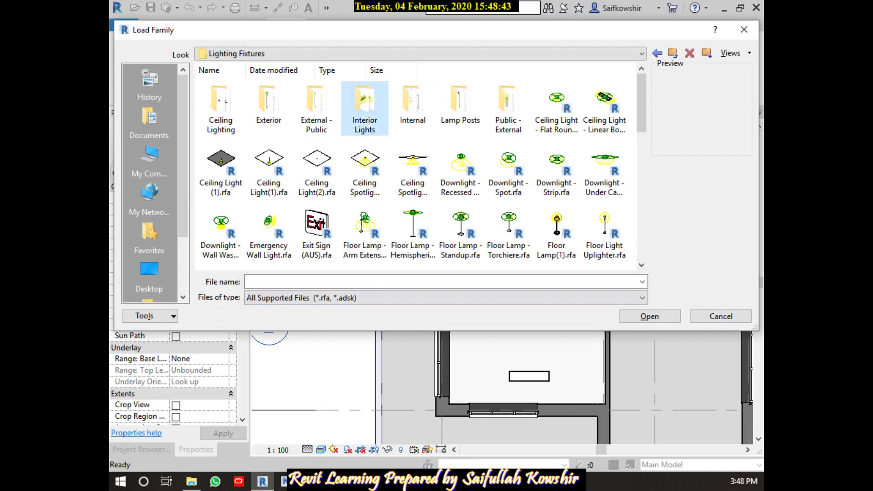
click(413, 168)
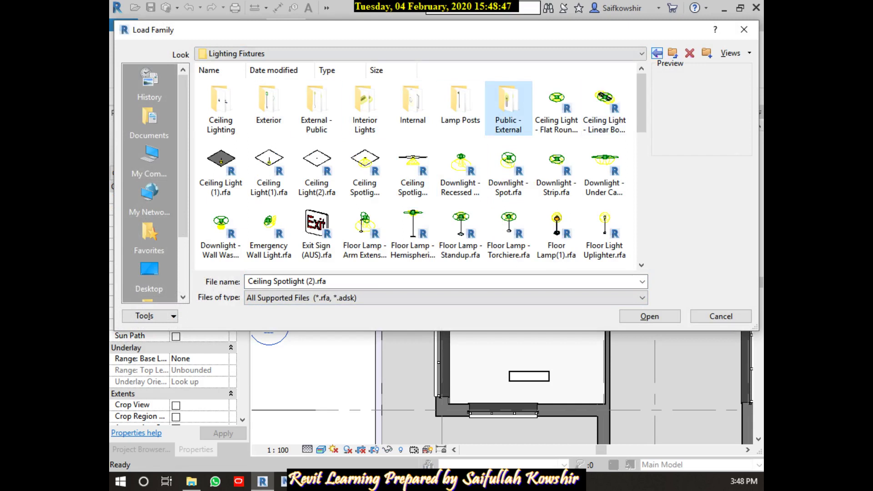
click(657, 53)
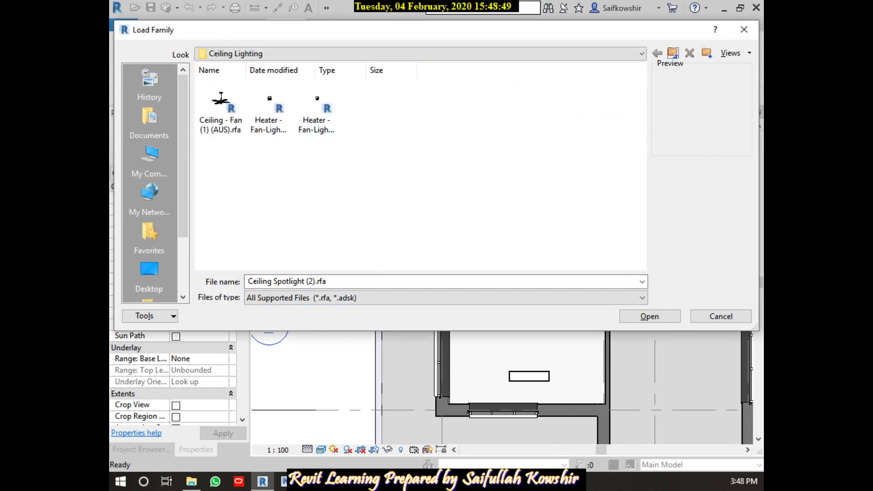
click(673, 54)
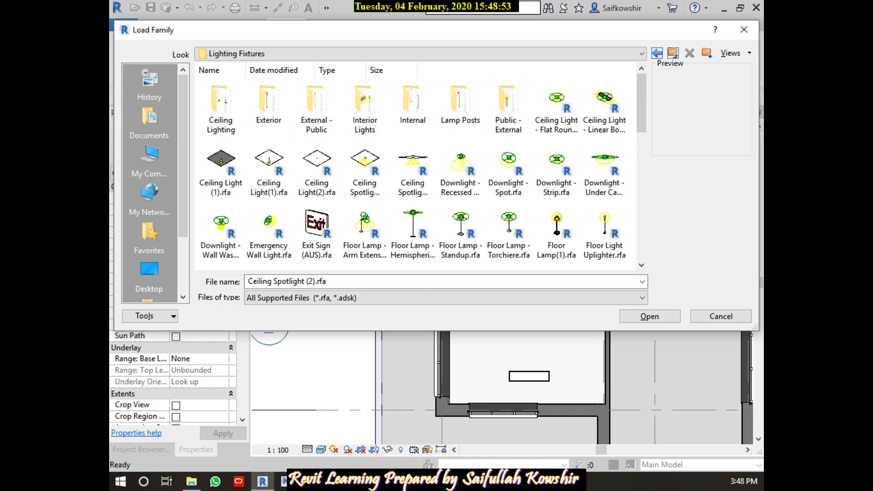
click(657, 53)
click(673, 53)
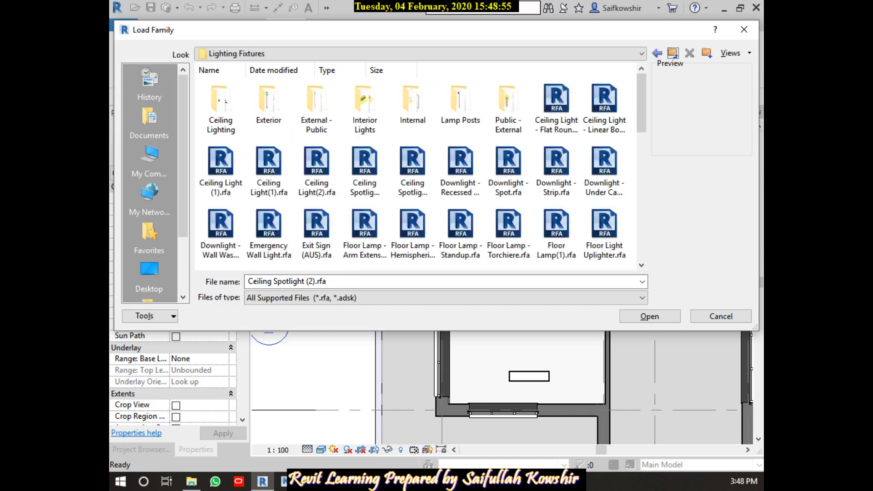
click(674, 53)
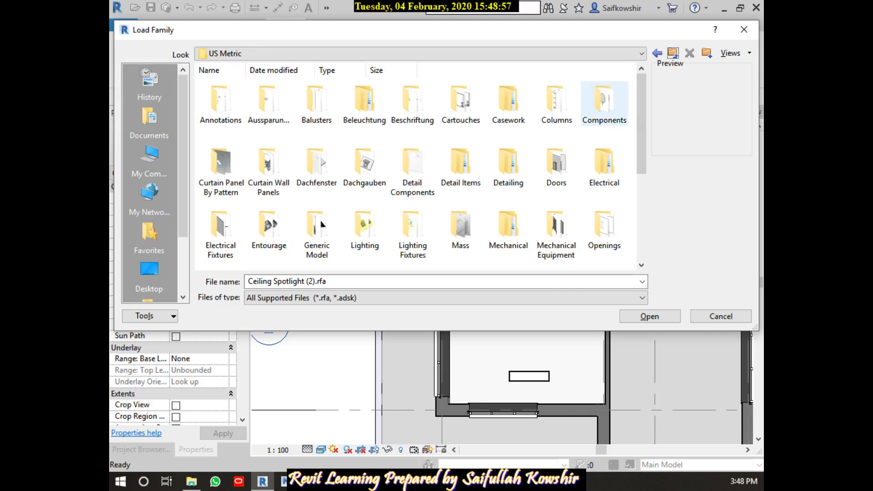
Step: Check the Mechanical folder and its Air-Side Components subfolder, then back to US Metric
click(508, 230)
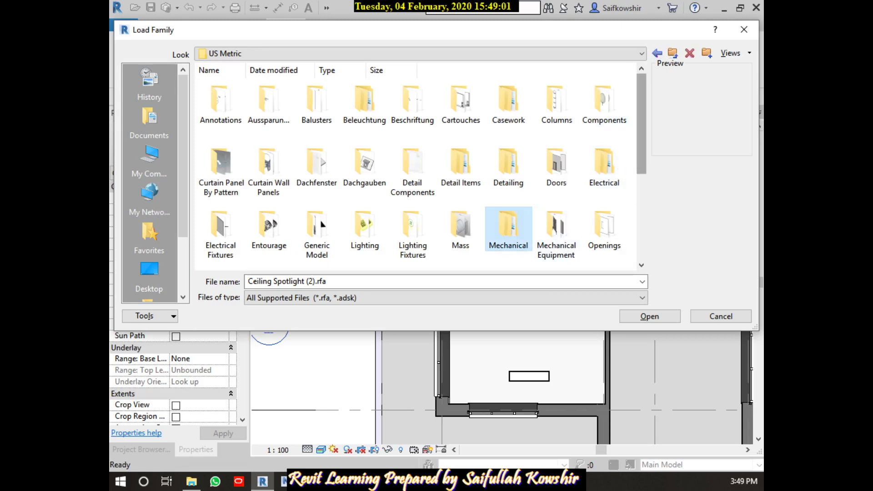
scroll(605, 163, down, 2)
scroll(422, 172, down, 2)
scroll(423, 172, down, 1)
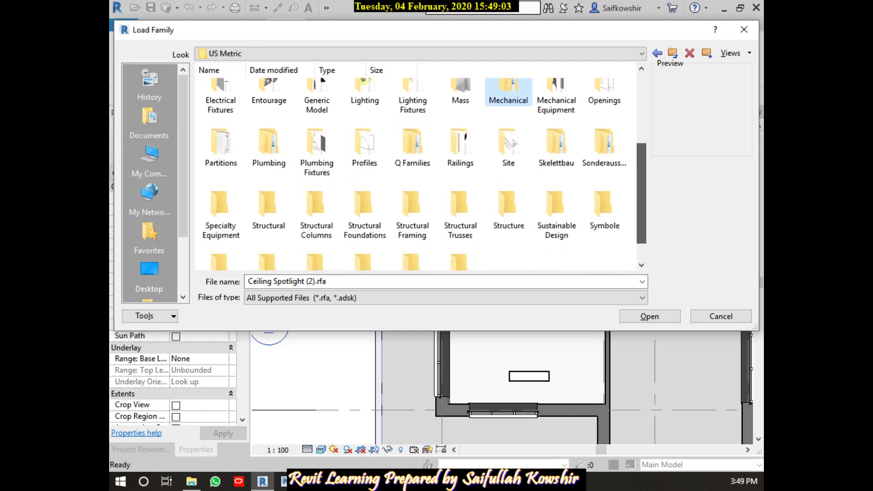
scroll(422, 172, down, 1)
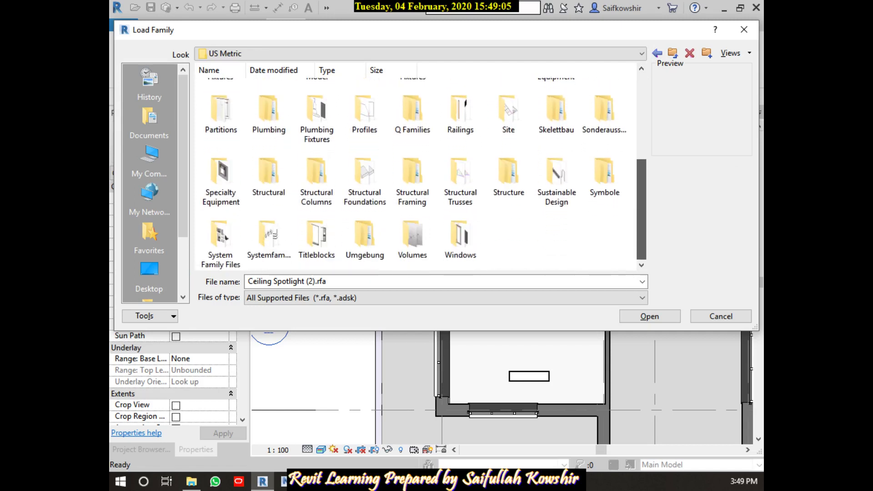
scroll(322, 225, up, 2)
scroll(322, 224, up, 4)
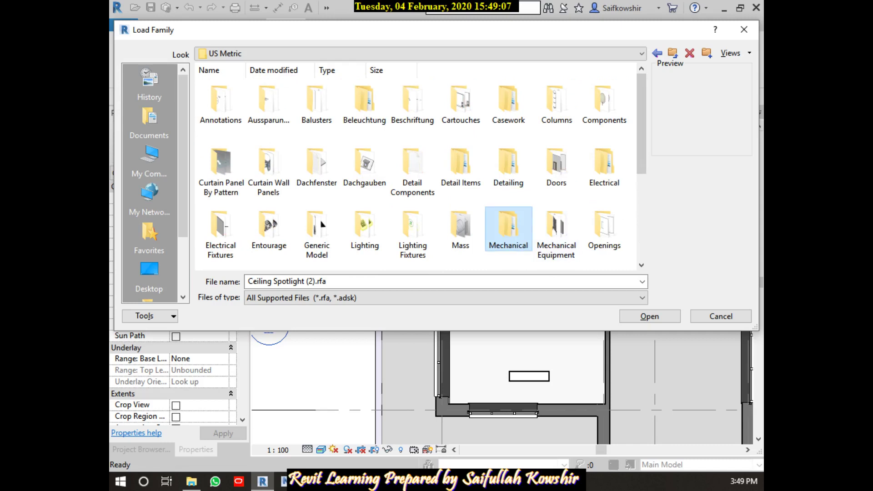
key(Return)
key(Return)
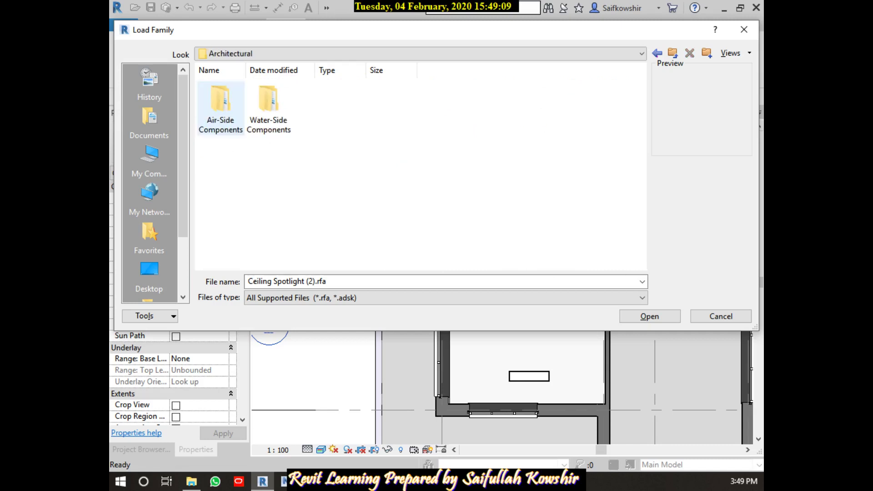
key(Return)
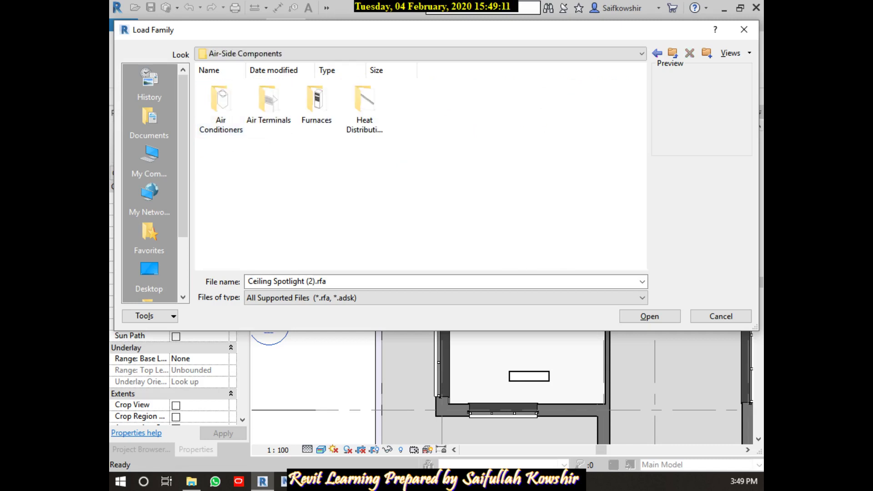
key(BackSpace)
key(BackSpace)
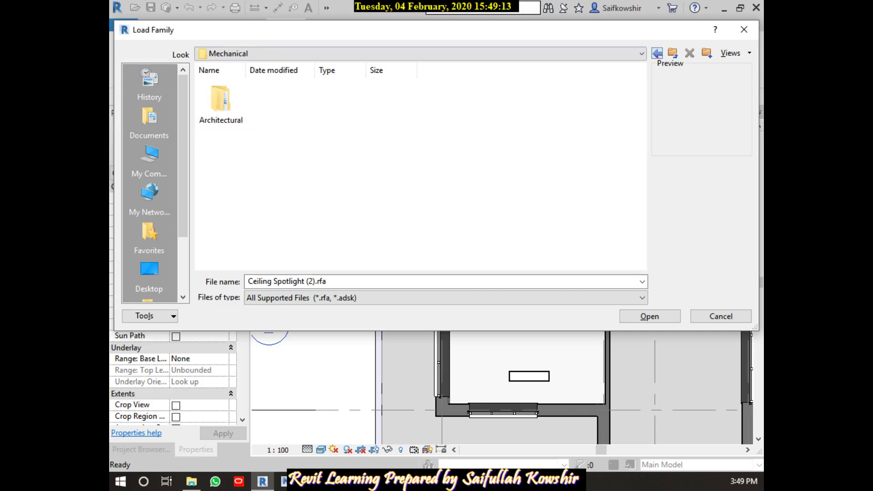
key(BackSpace)
Step: Open Mechanical Equipment and step through its families to Return Register - Square
double_click(556, 229)
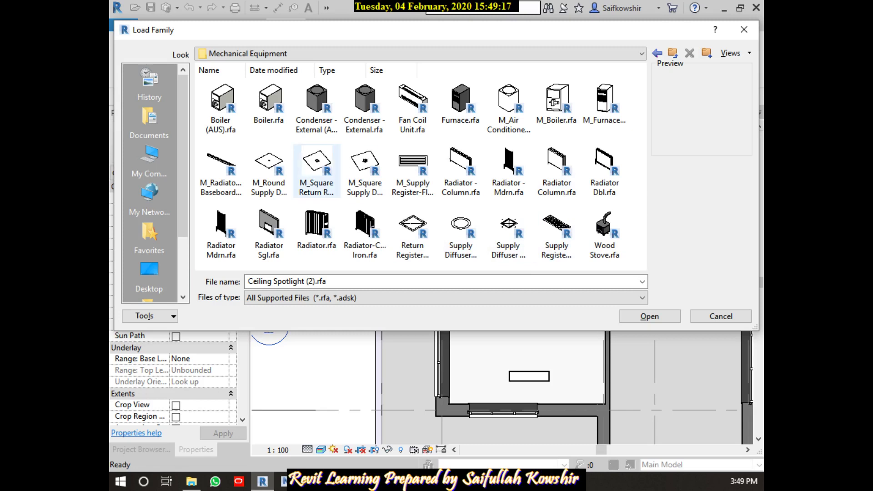
click(317, 164)
key(Right)
key(Down)
key(Right)
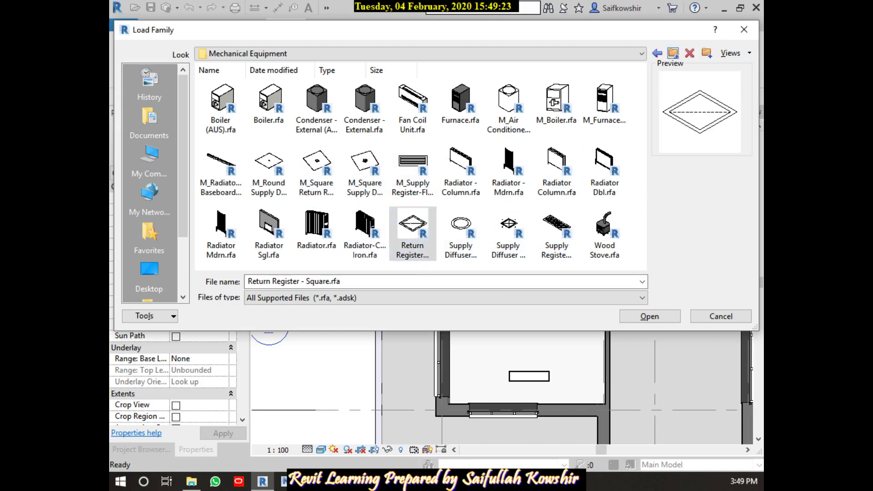
key(BackSpace)
key(BackSpace)
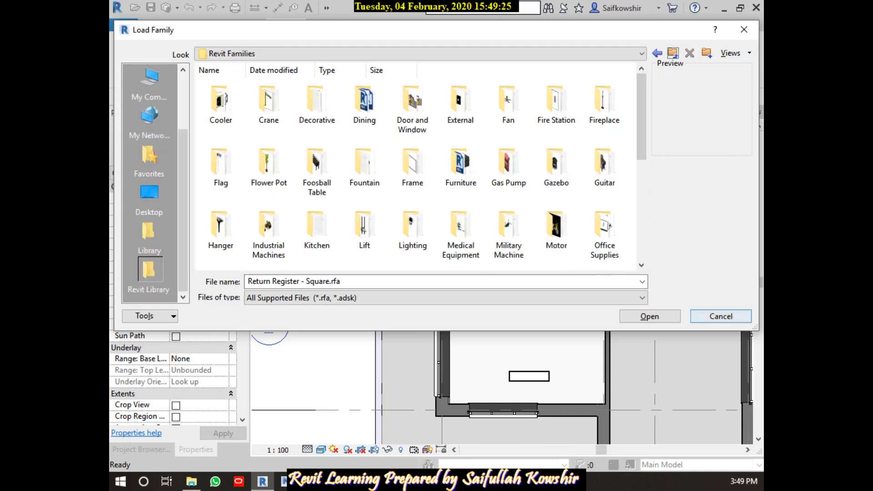
Step: Try loading Ceiling_Fan_1165.rfa from the Fan folder, then cancel after it's rejected
double_click(508, 101)
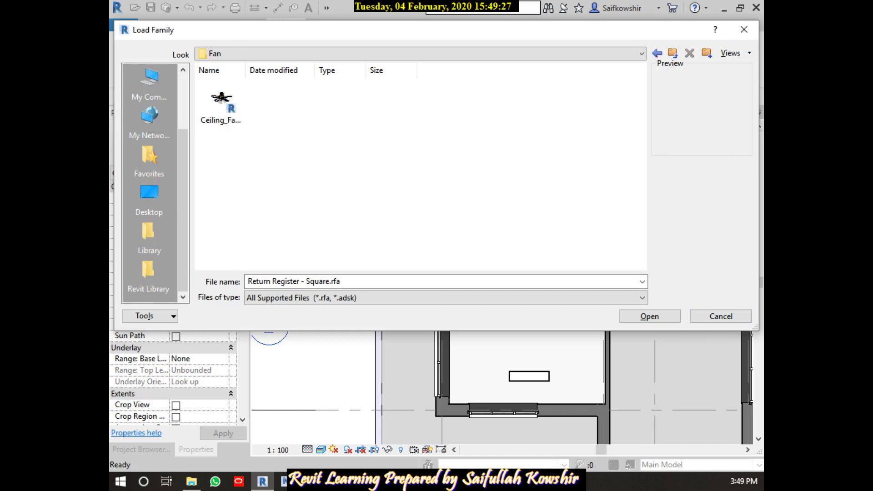
key(Down)
key(Return)
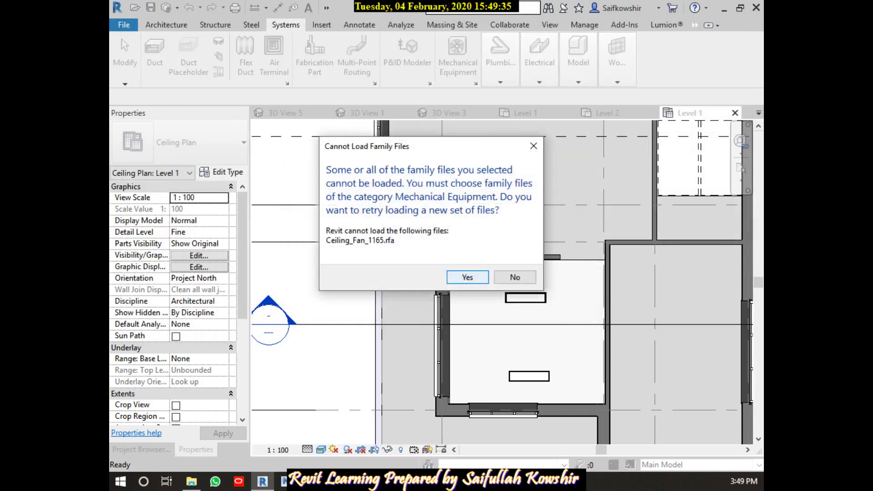
key(Return)
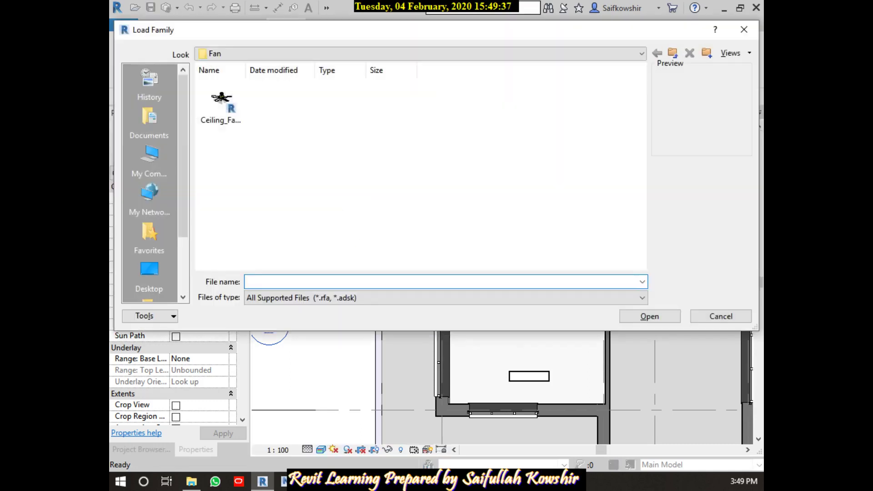
click(721, 317)
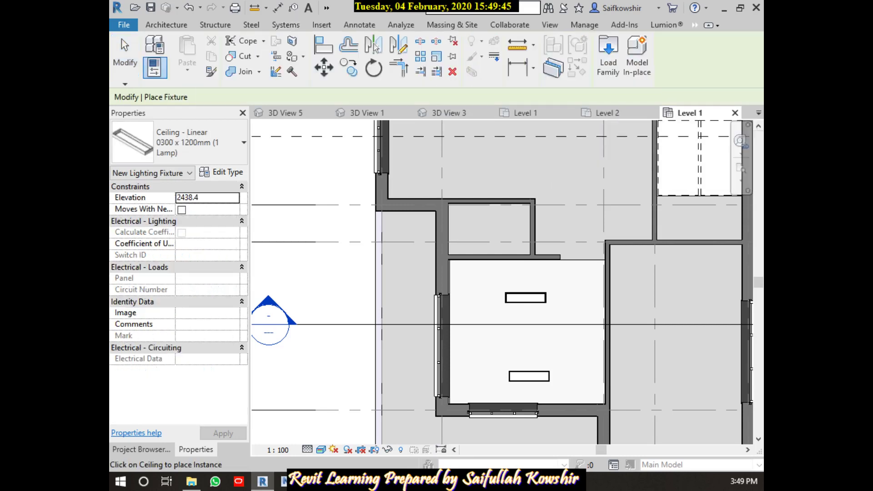
Step: Retry loading Ceiling_Fan_1165.rfa and decline retrying when it fails again
click(609, 53)
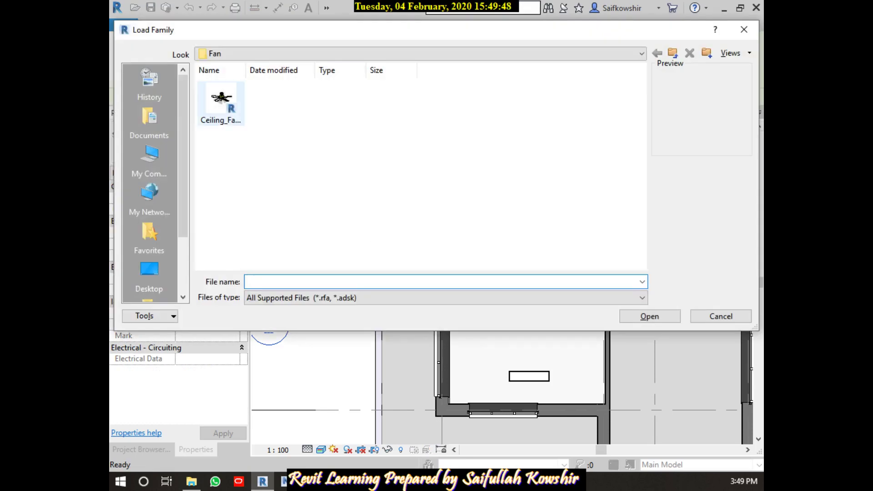
click(221, 107)
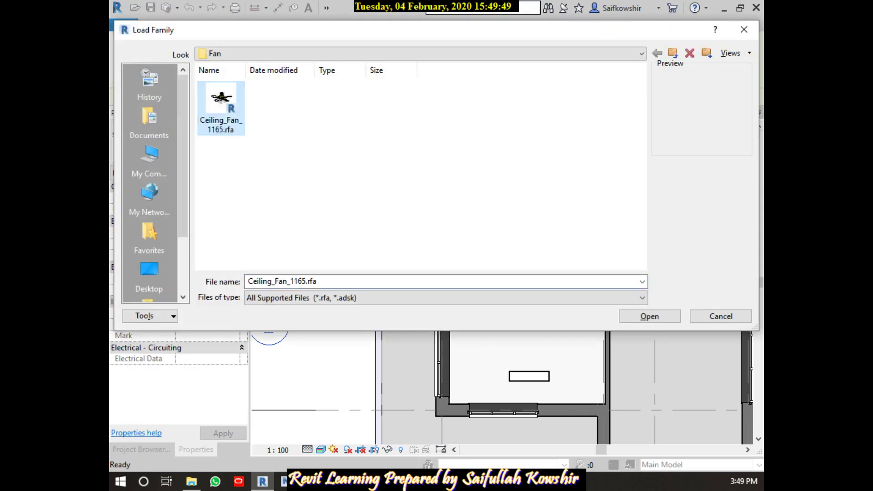
key(Return)
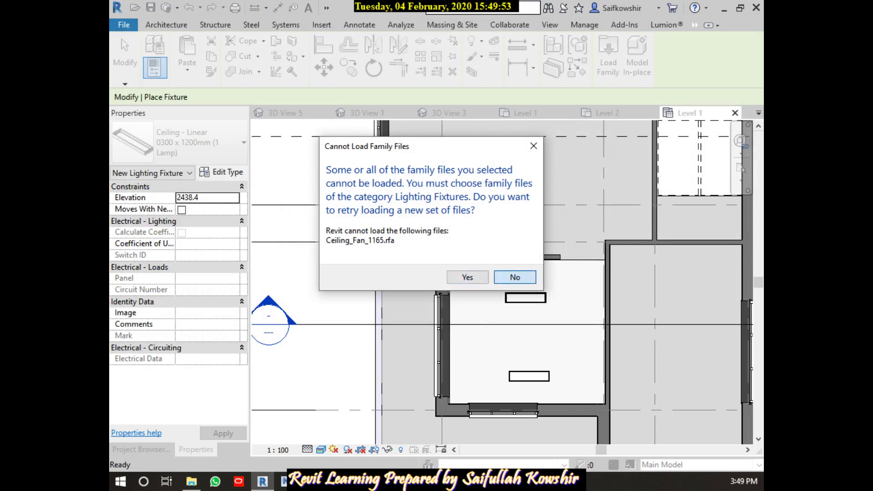
click(515, 277)
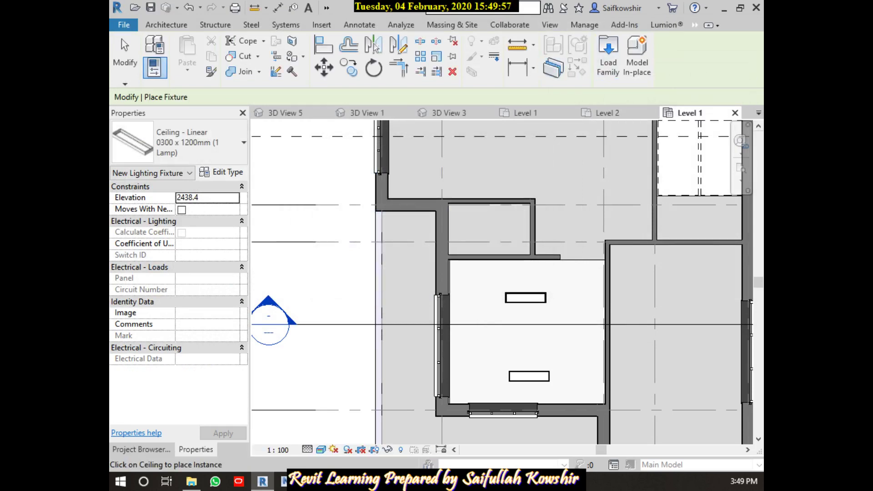
click(285, 25)
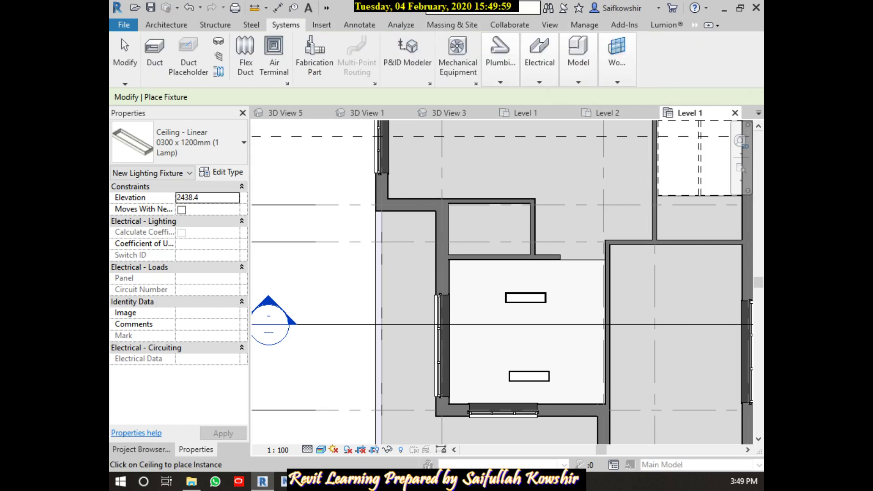
click(458, 52)
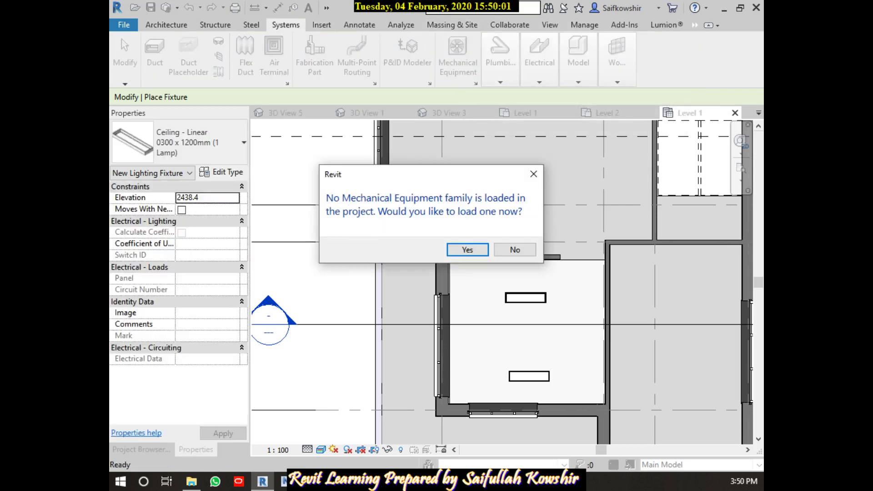
key(Return)
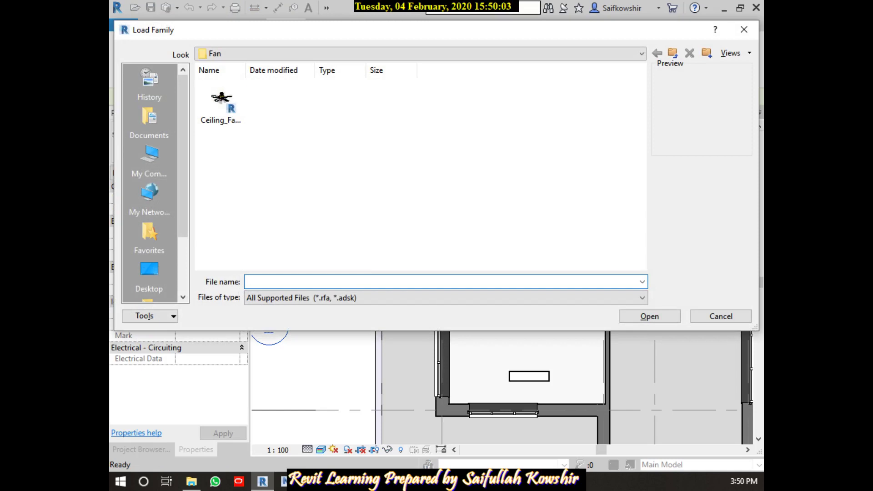
double_click(221, 103)
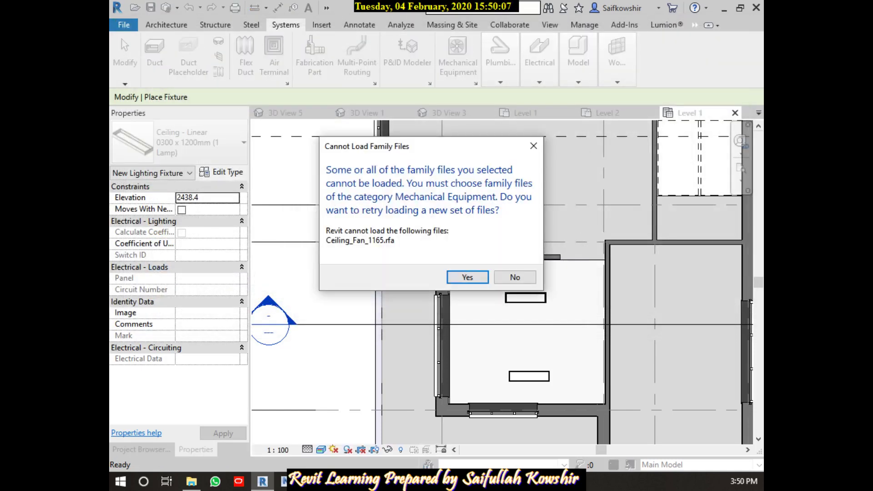
key(Return)
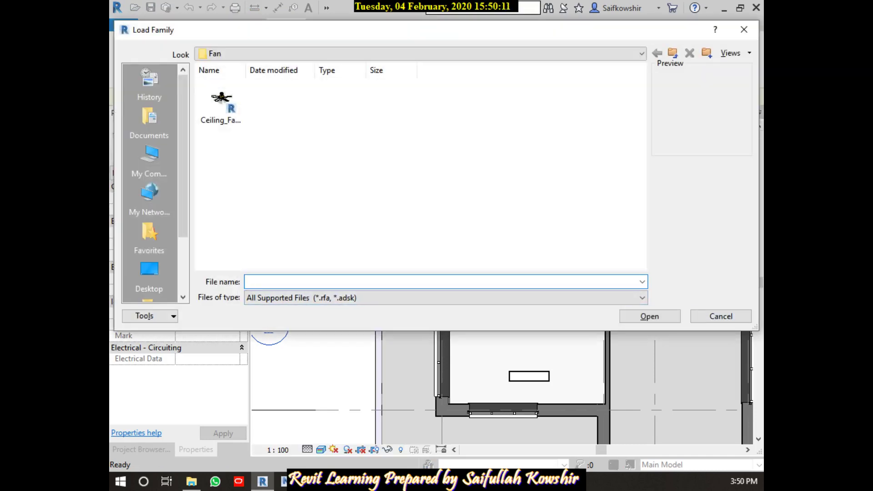
click(221, 105)
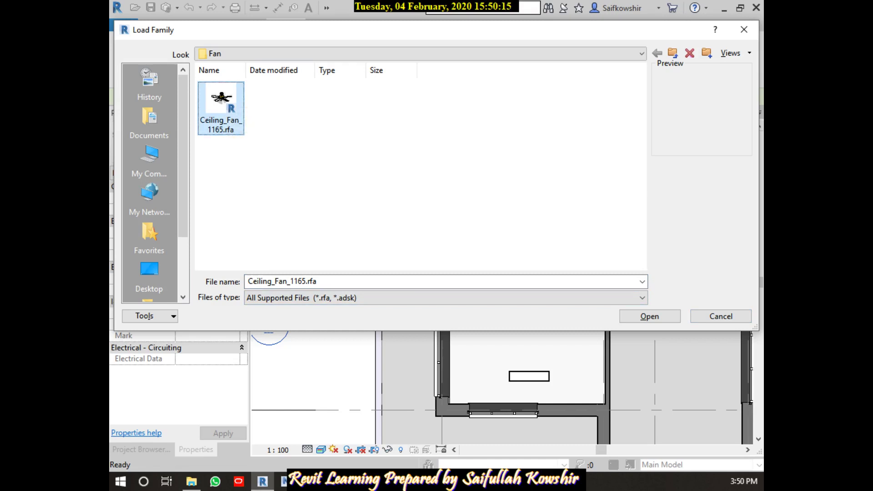
click(744, 29)
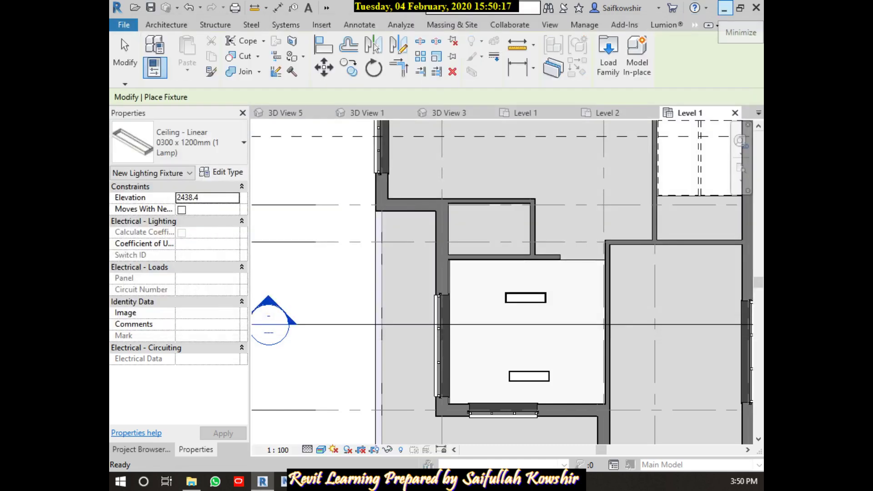
Step: Paste a copy of Ceiling_Fan_1165.rfa onto the Windows desktop and restore Revit
click(725, 8)
right_click(424, 149)
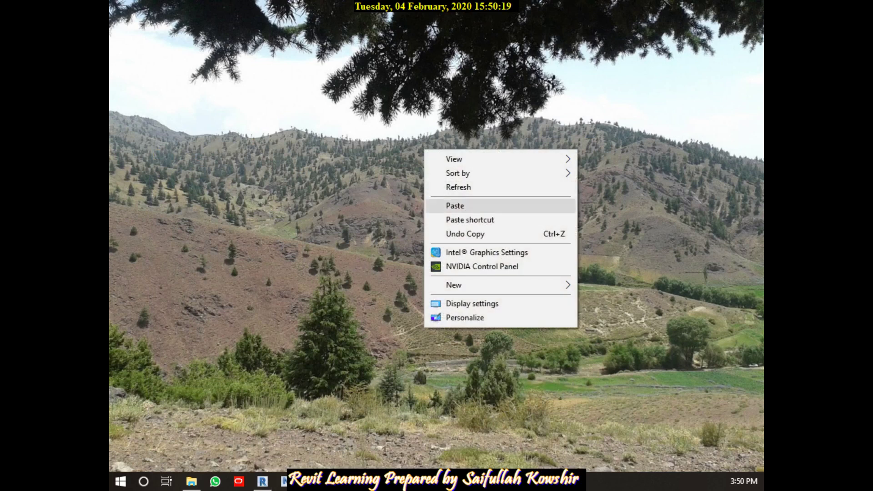
click(444, 204)
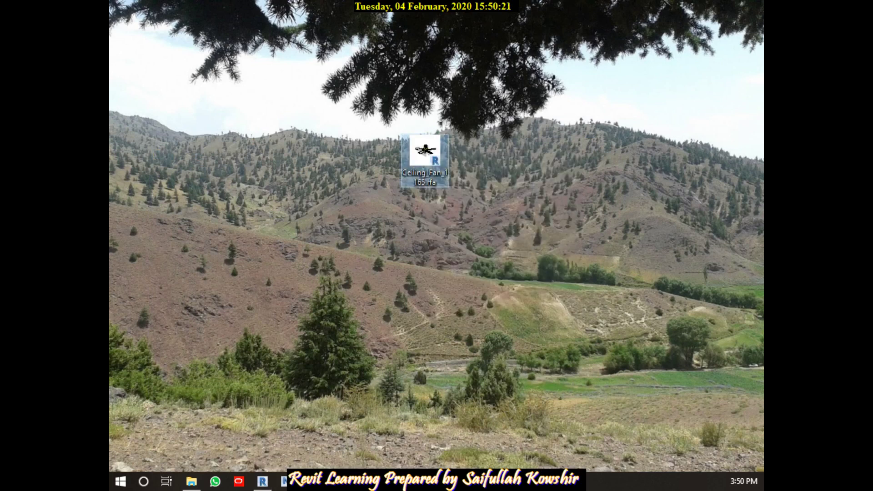
click(262, 481)
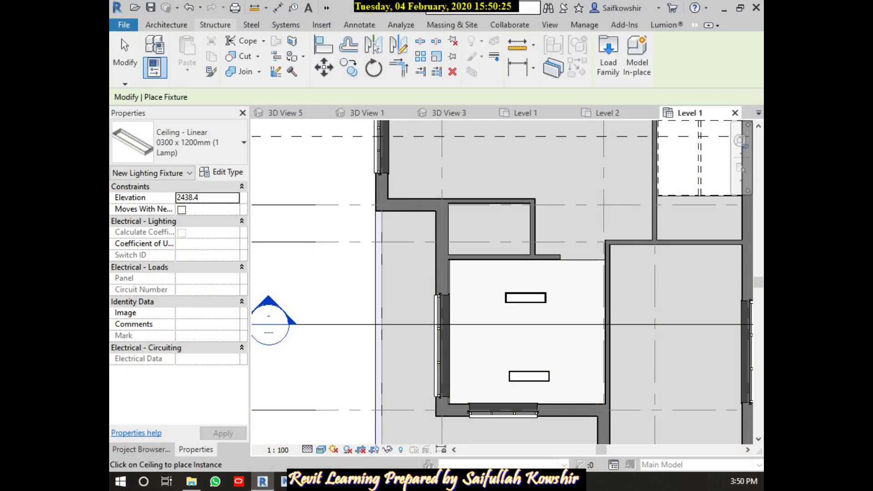
Step: Attempt loading Ceiling_Fan_1165.rfa as a lighting fixture, then abandon it
click(322, 25)
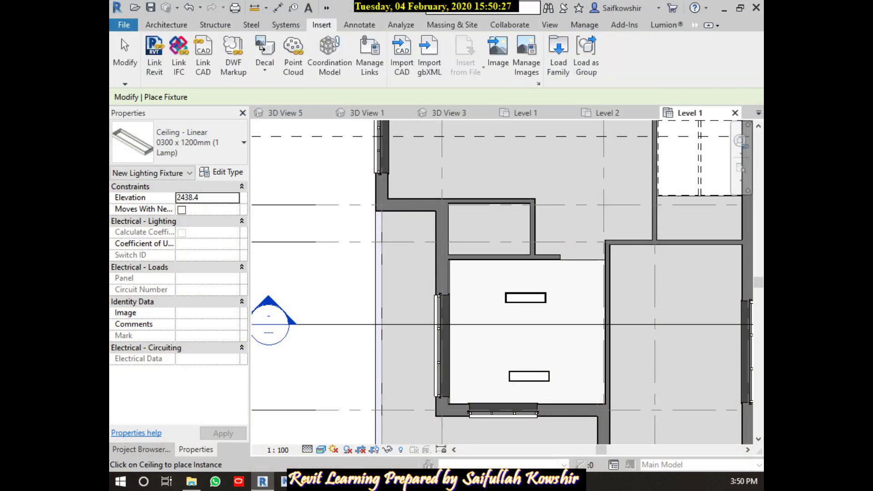
click(558, 53)
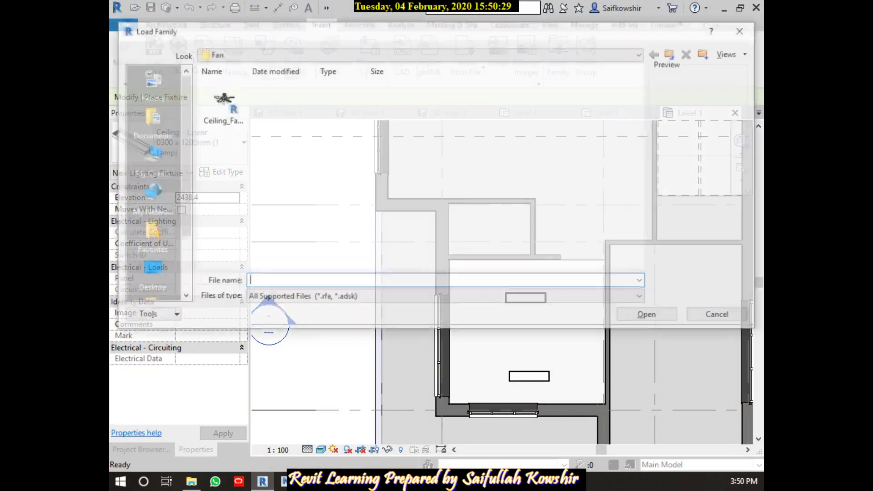
click(221, 105)
click(650, 316)
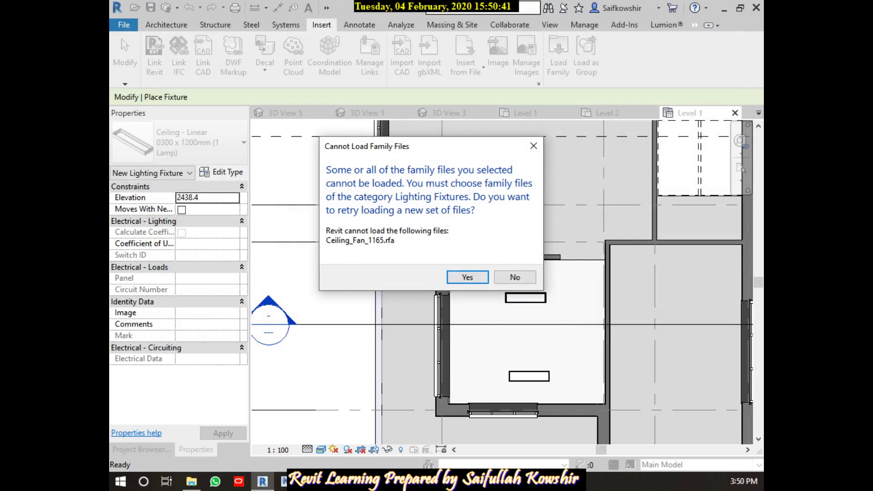
key(Return)
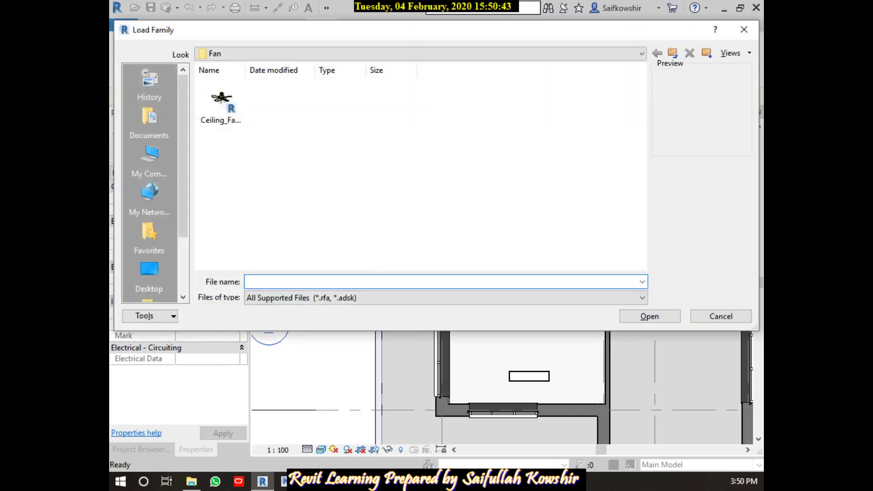
click(721, 316)
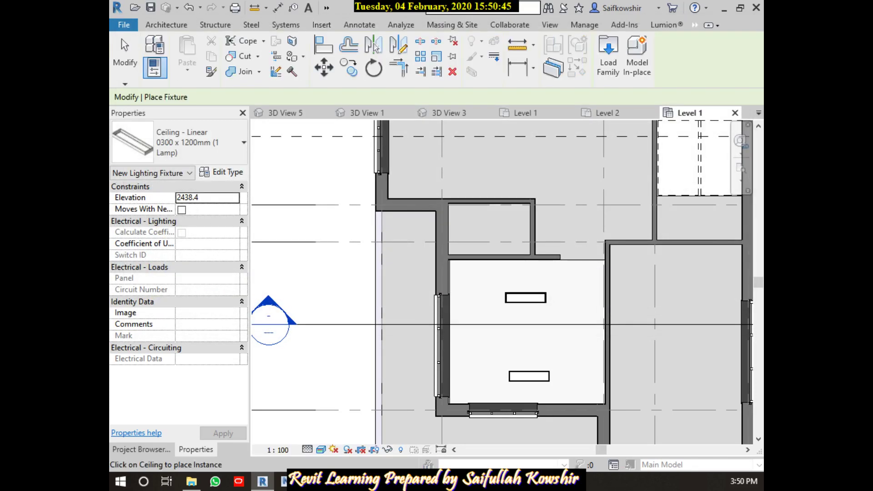
Step: Load the Ceiling_Fan_1165 family through Insert > Load Family
click(125, 55)
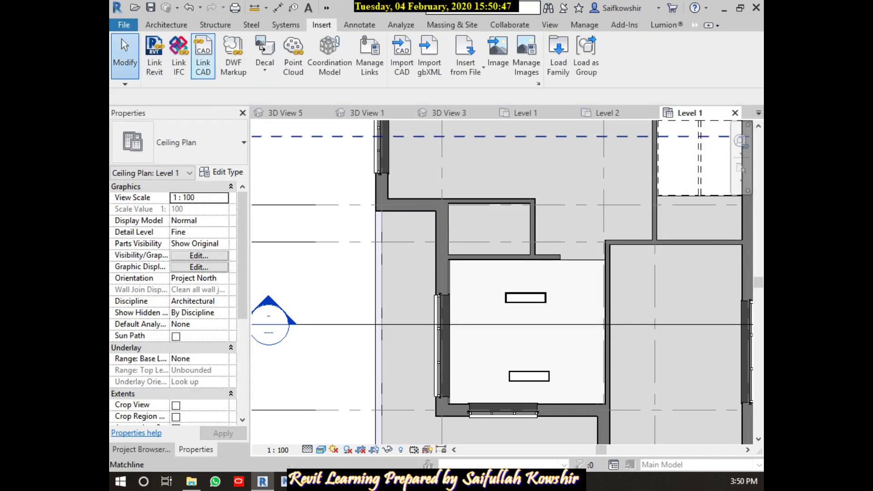
click(558, 55)
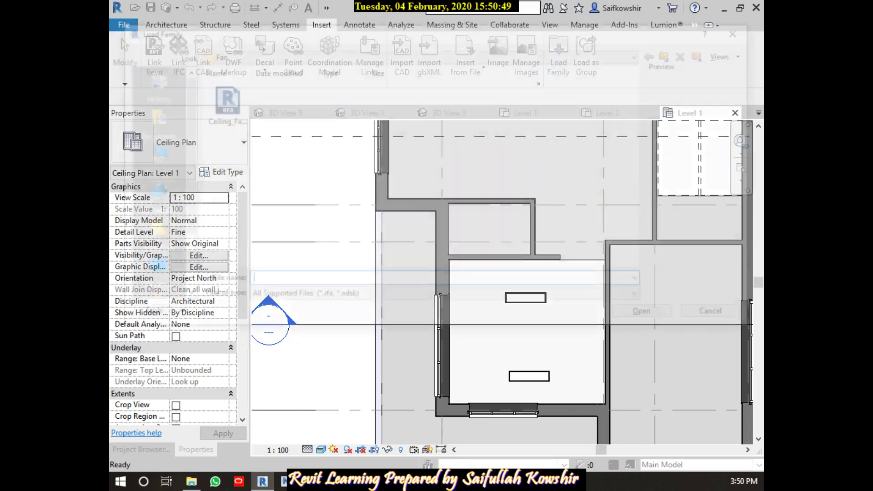
click(221, 103)
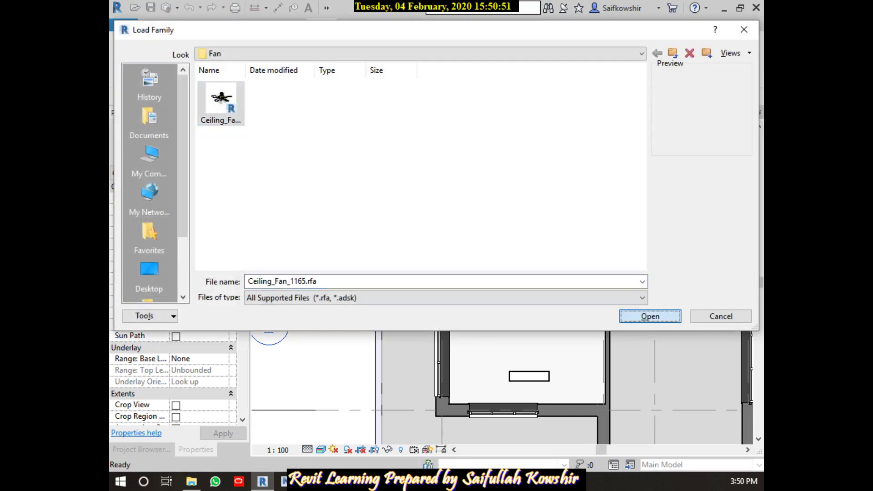
key(Return)
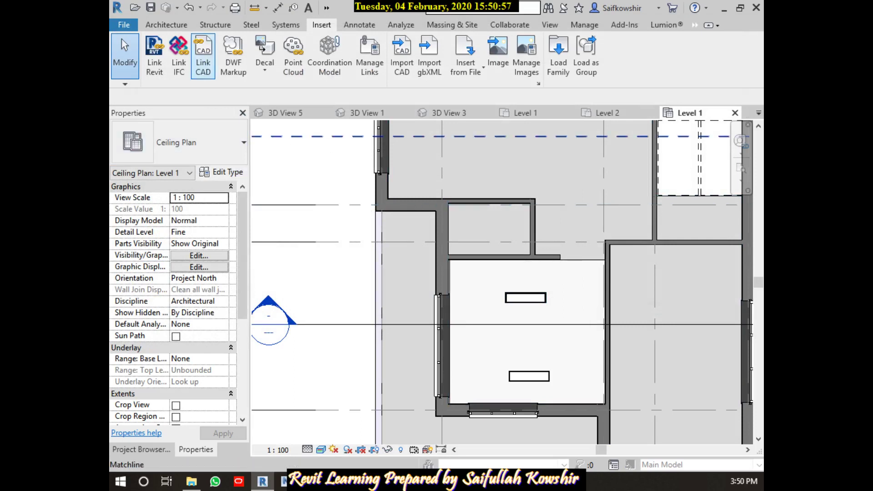
Step: Place a Ceiling_Fan_1165 component in the room near the upper light
click(166, 25)
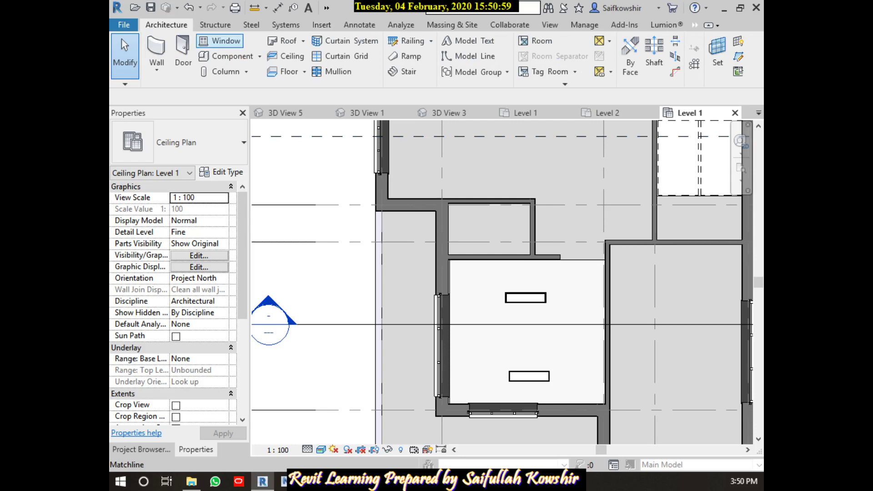
click(219, 56)
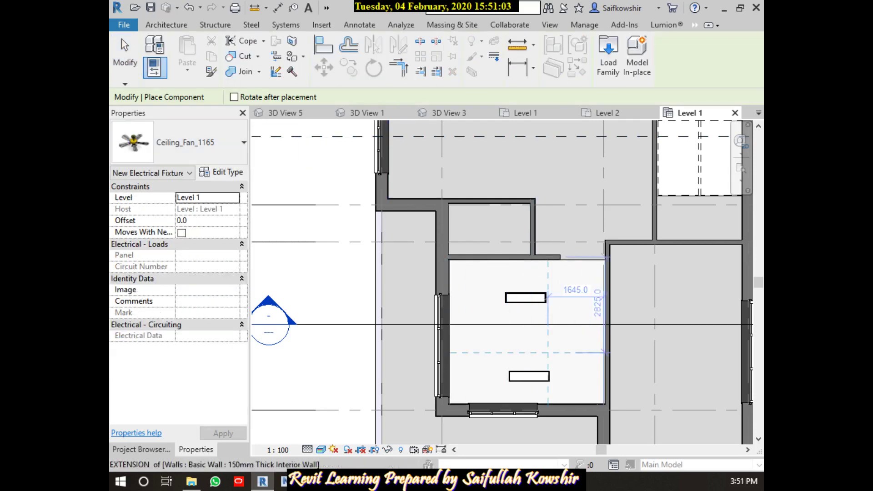
scroll(531, 332, up, 2)
scroll(530, 337, up, 1)
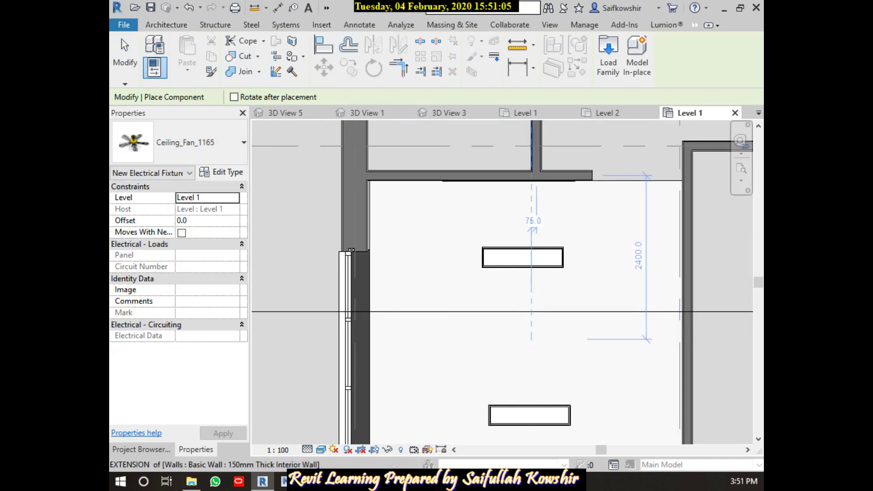
click(531, 339)
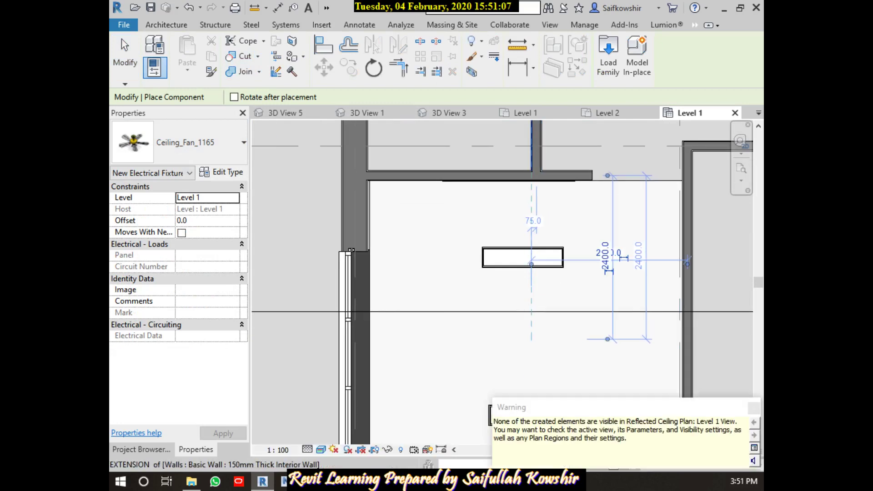
key(Escape)
key(Escape)
scroll(466, 230, down, 3)
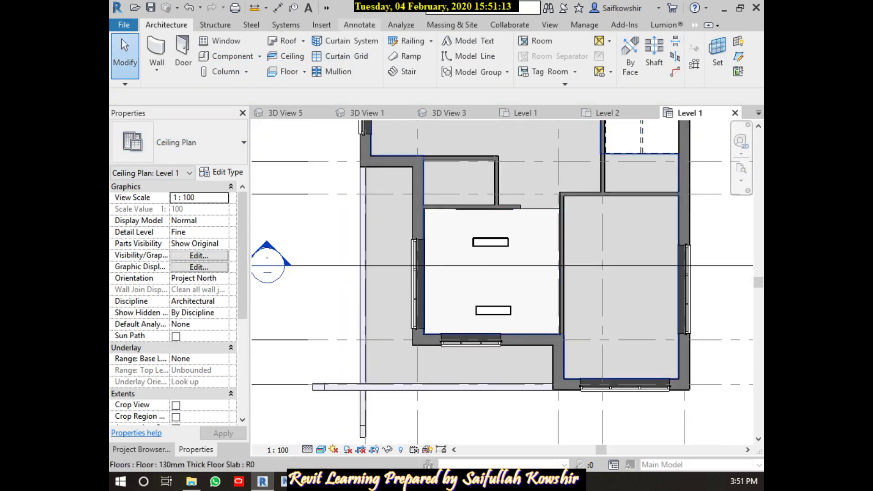
click(285, 25)
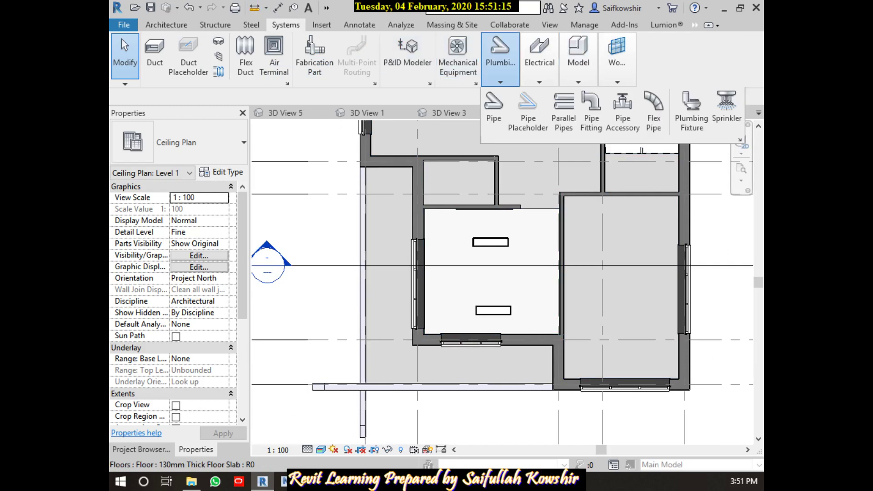
Step: Cancel the Mechanical Equipment family load prompt and dismiss the view type list
click(457, 54)
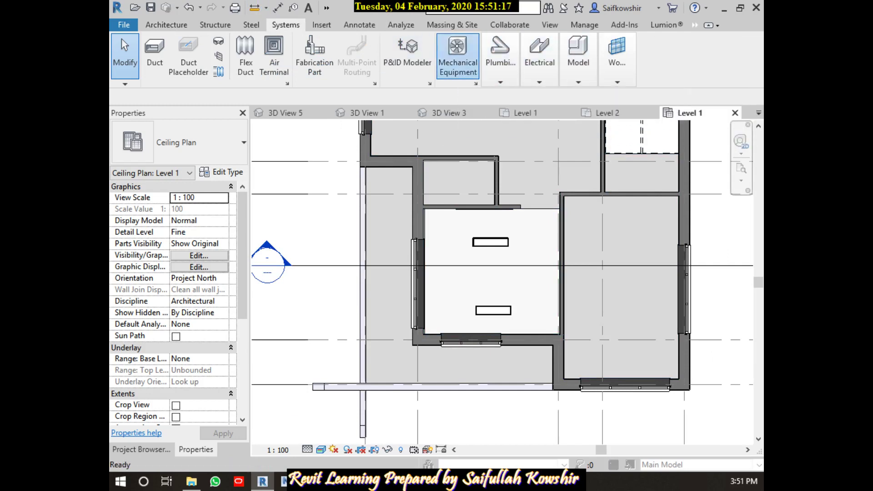
click(468, 250)
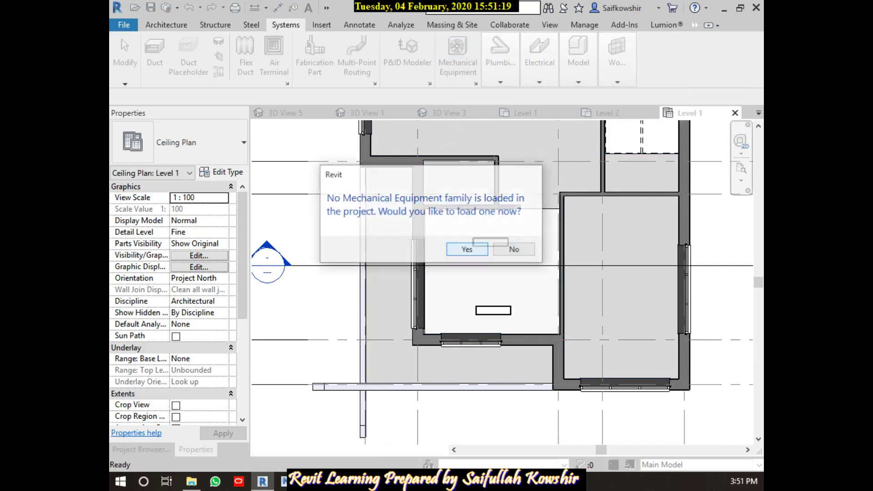
click(721, 317)
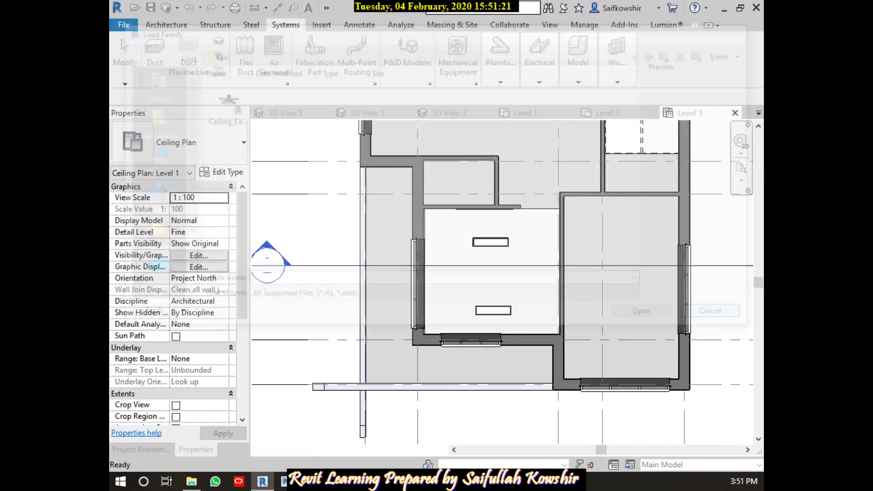
click(177, 142)
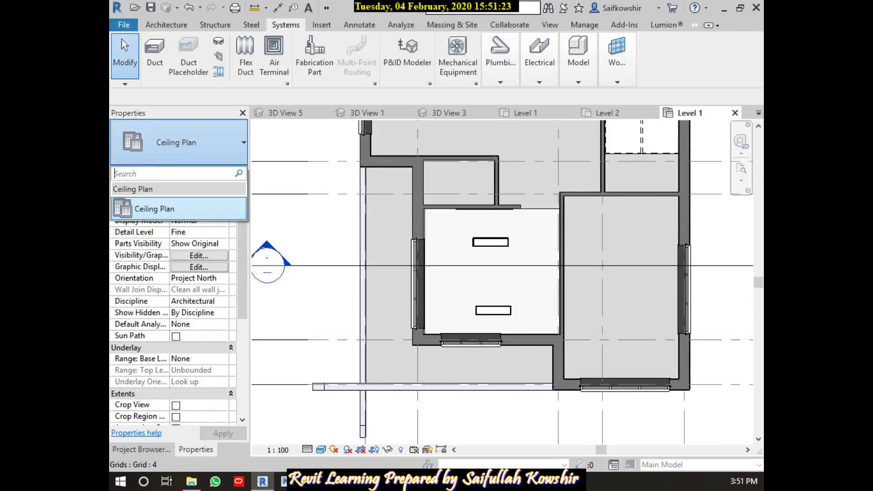
key(Escape)
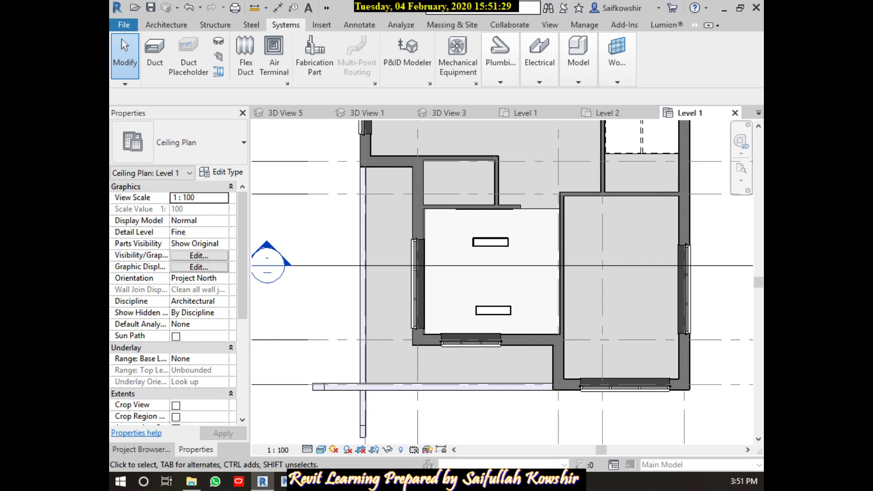
Step: Open 3D View 3 from the Project Browser's 3D Views list
click(141, 450)
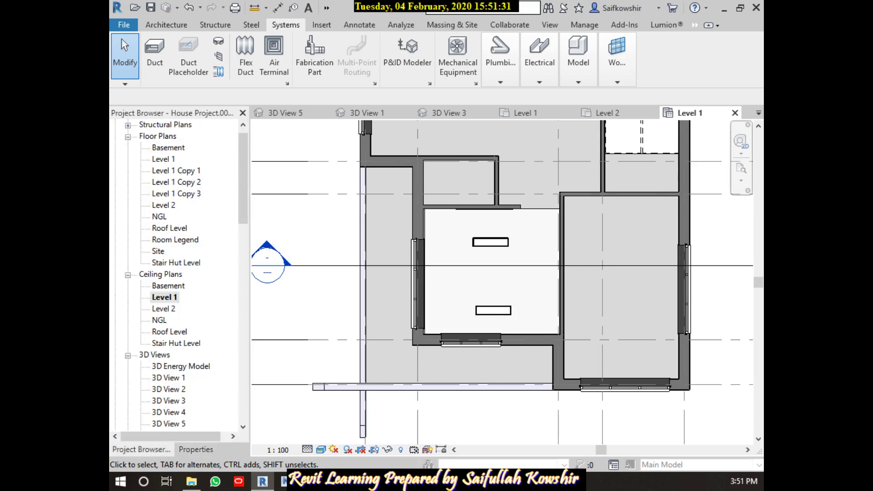
click(169, 378)
scroll(168, 377, down, 2)
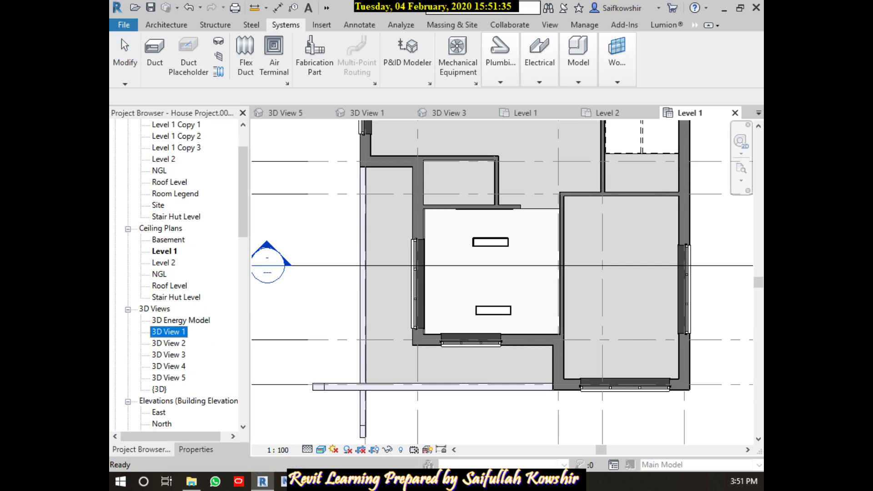
click(448, 113)
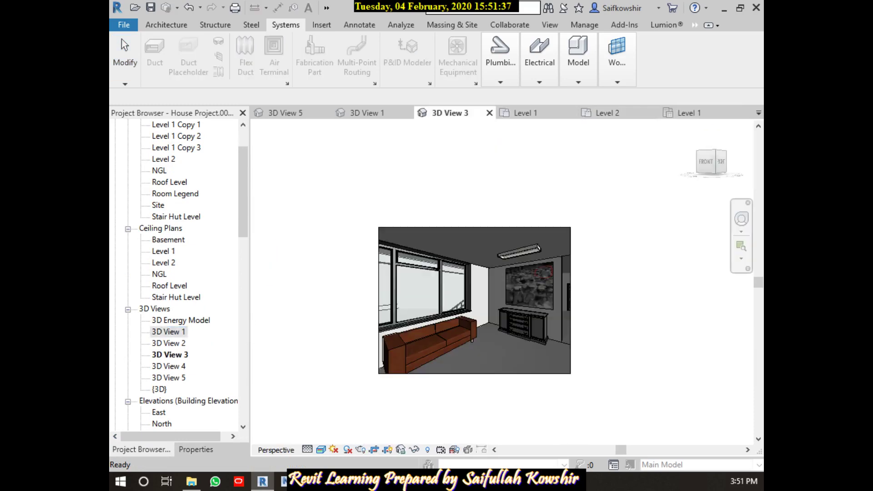
Step: Raise and widen the 3D View 3 crop region left and right, then open Level 1
scroll(476, 300, down, 2)
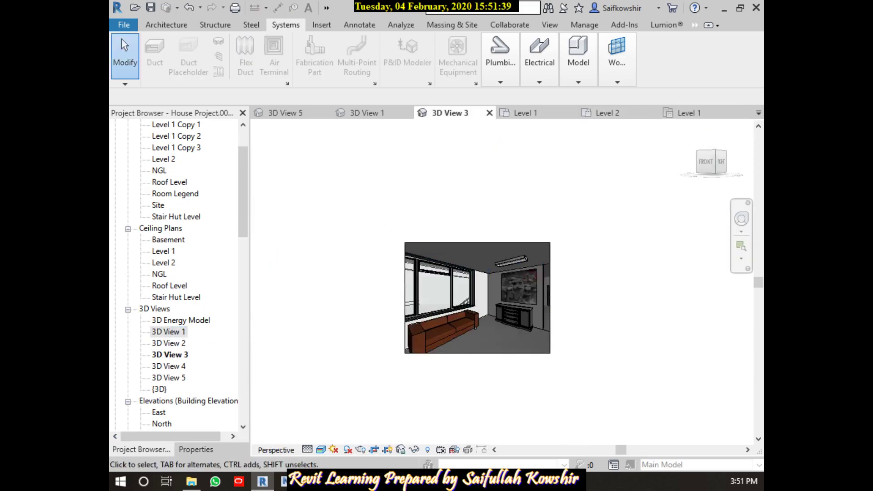
click(500, 255)
key(Escape)
click(509, 242)
drag(478, 243, 477, 200)
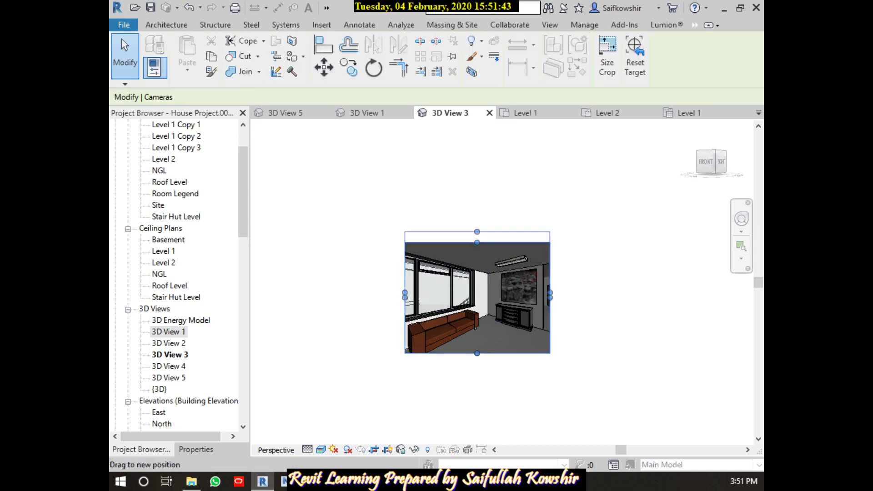
drag(550, 277, 624, 277)
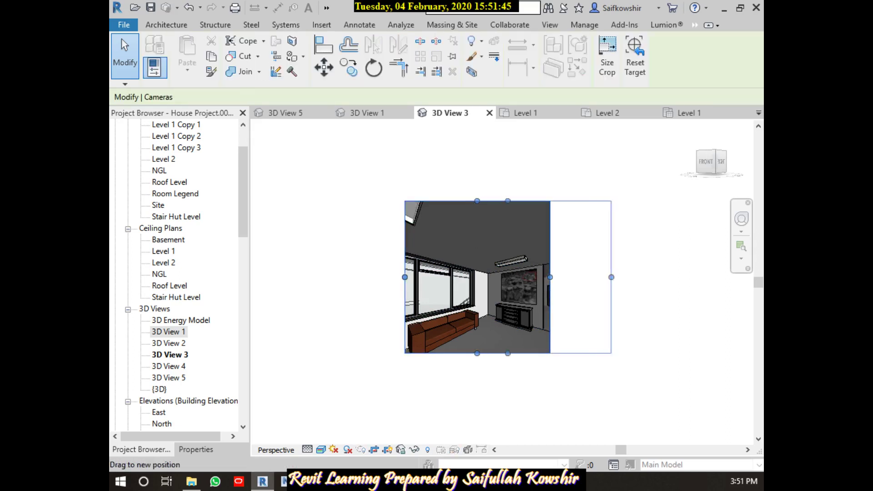
drag(405, 277, 354, 277)
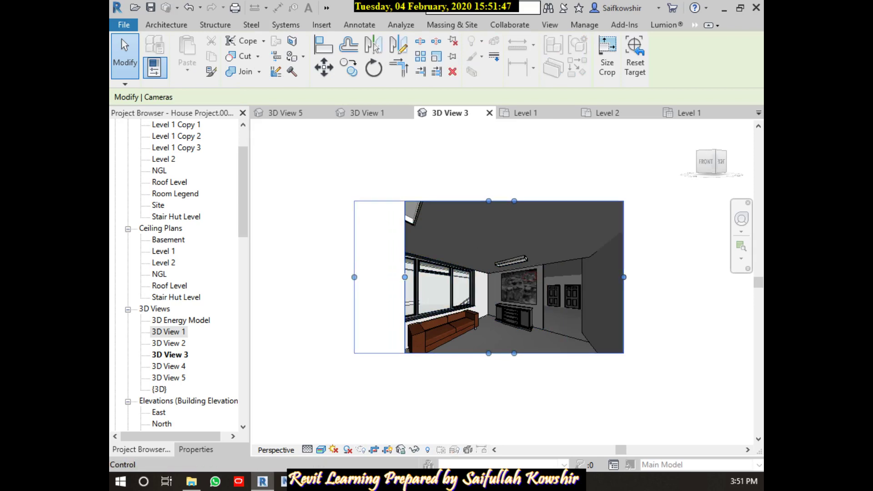
drag(489, 200, 489, 176)
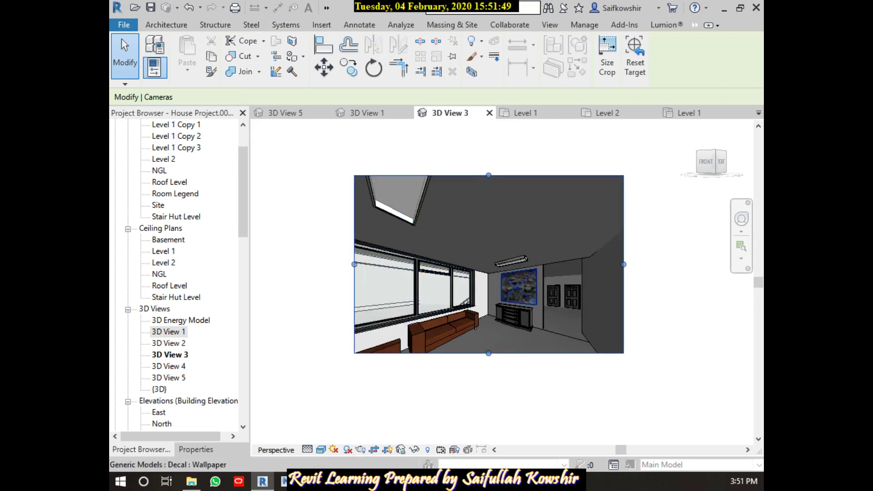
key(Escape)
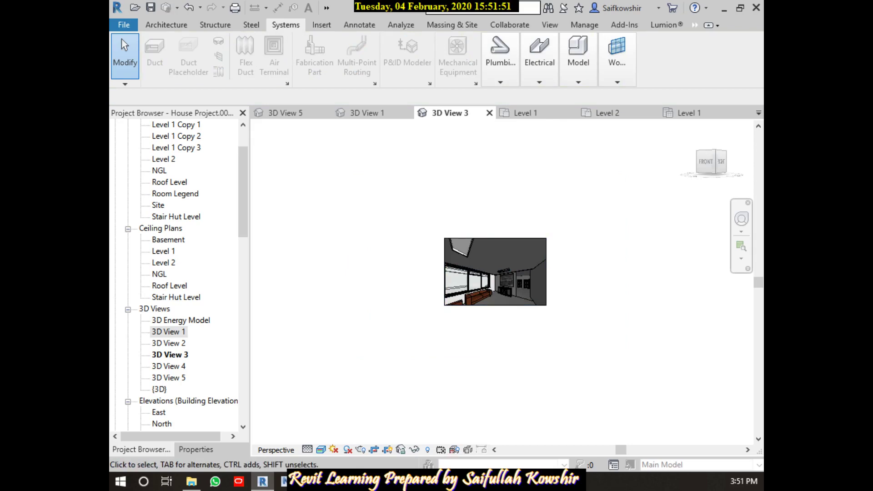
scroll(175, 273, up, 2)
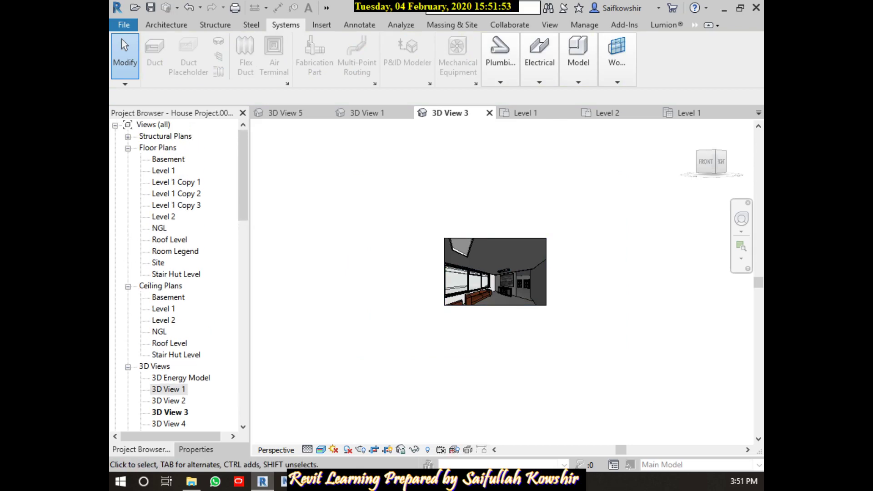
double_click(163, 171)
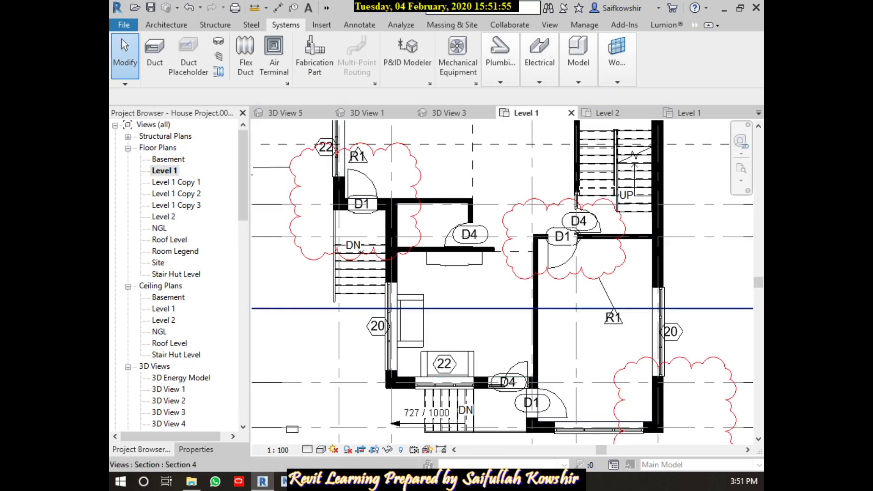
Step: Open the Level 1 ceiling plan and show its view properties
double_click(163, 216)
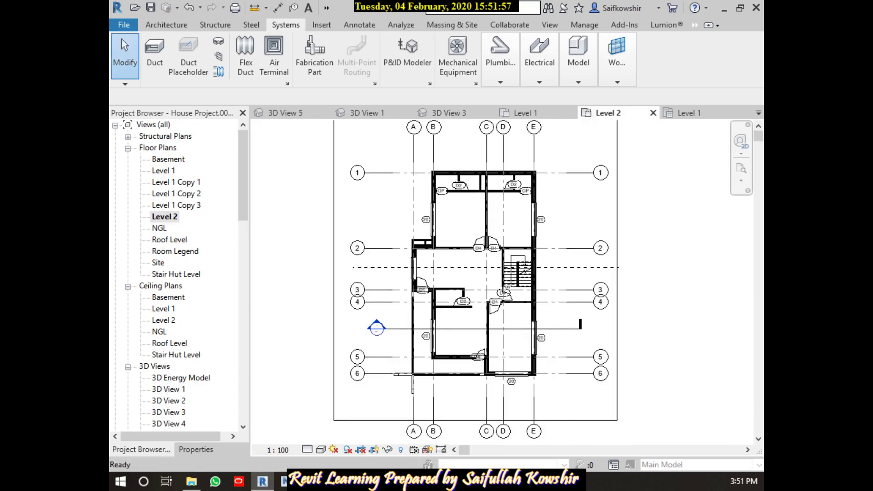
double_click(163, 171)
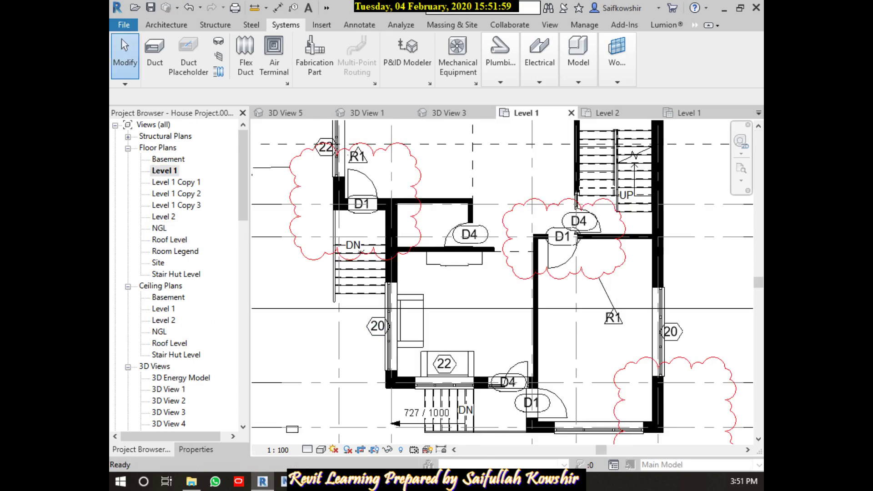
middle_drag(264, 313, 234, 322)
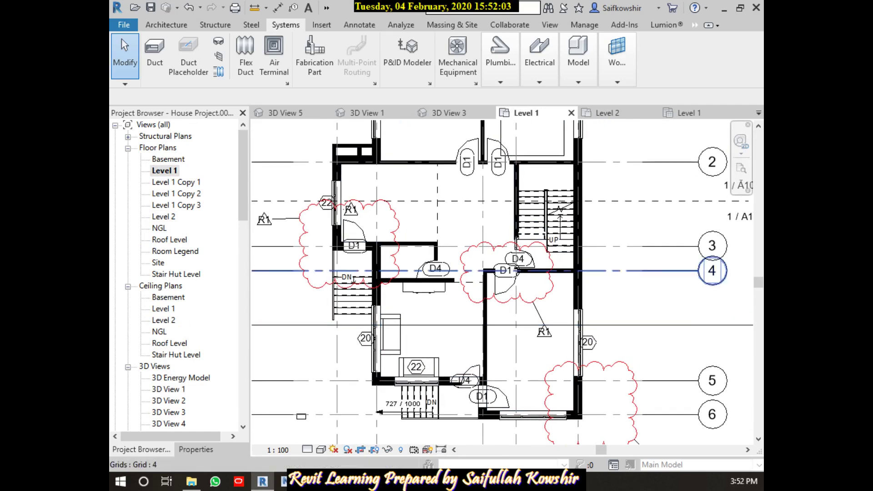
double_click(164, 309)
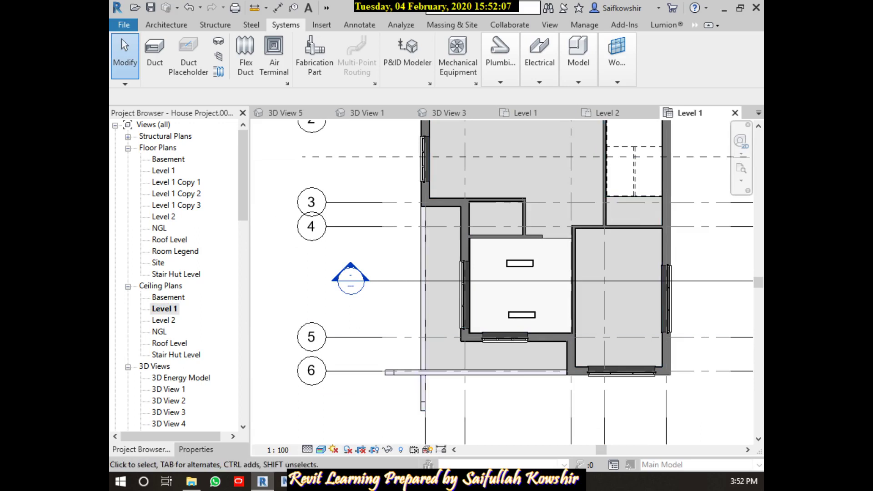
click(195, 449)
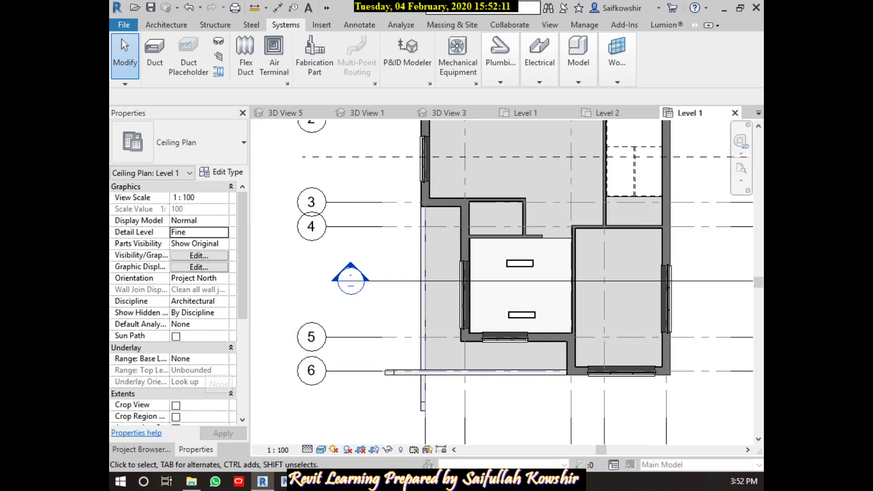
scroll(173, 301, down, 7)
scroll(172, 300, down, 1)
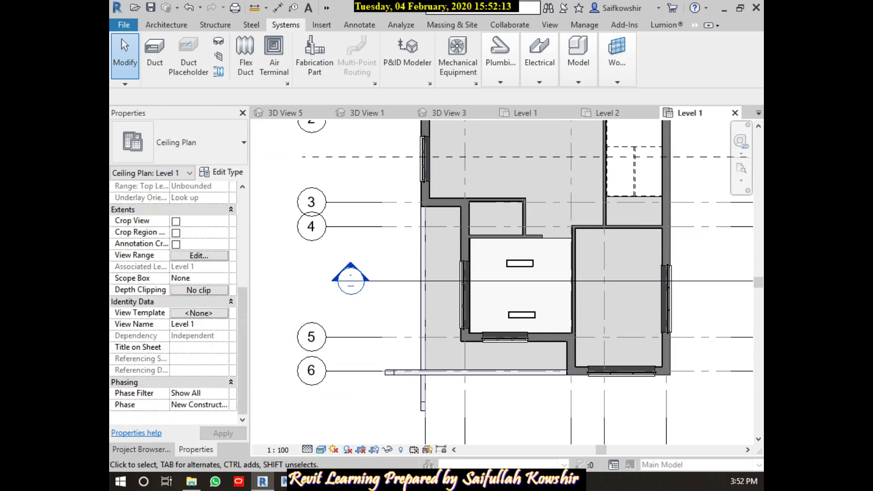
Step: Set the ceiling plan's View Range depth level to Unlimited and apply it
click(199, 256)
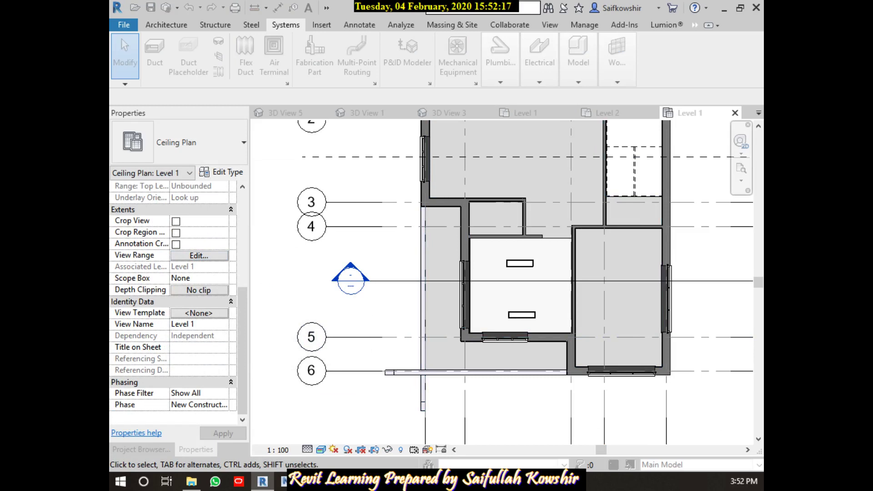
drag(269, 61, 366, 86)
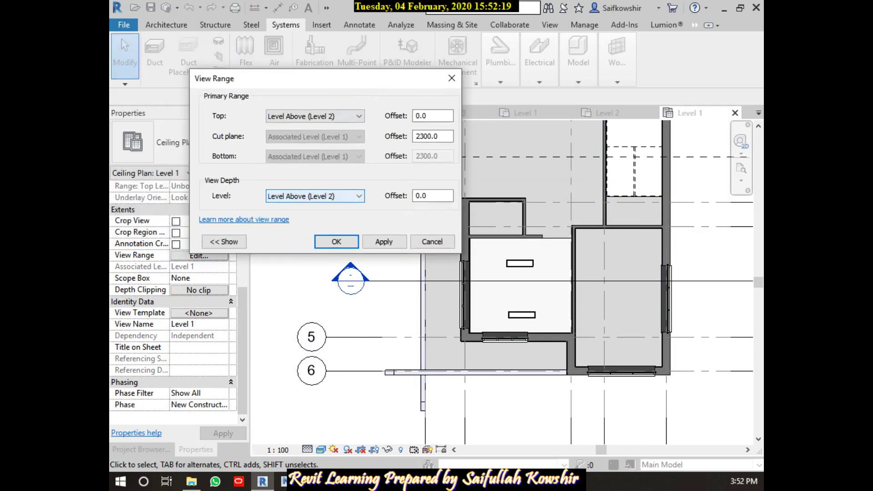
key(alt+Down)
key(Down)
key(Down)
key(Down)
key(Return)
click(384, 241)
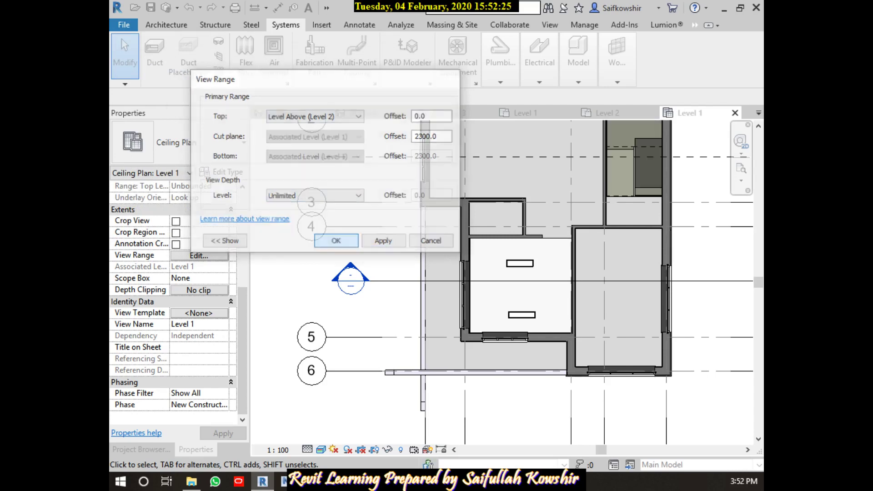
click(337, 241)
middle_drag(760, 272, 744, 263)
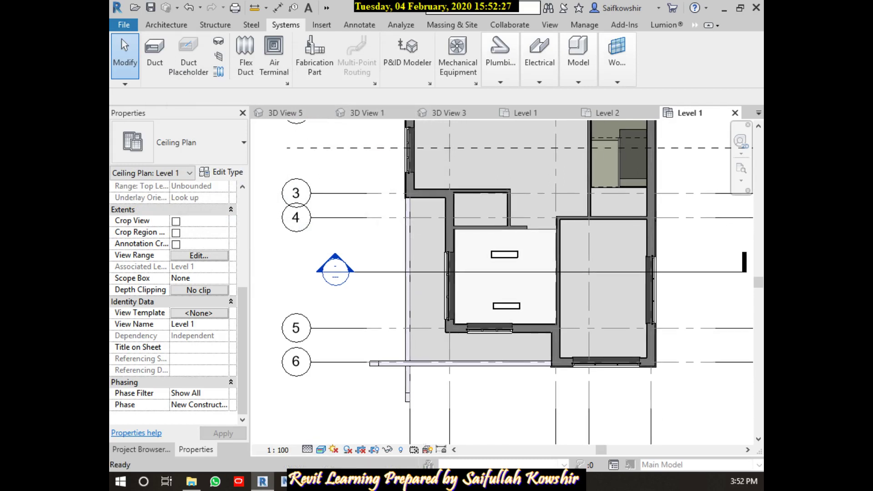
click(141, 450)
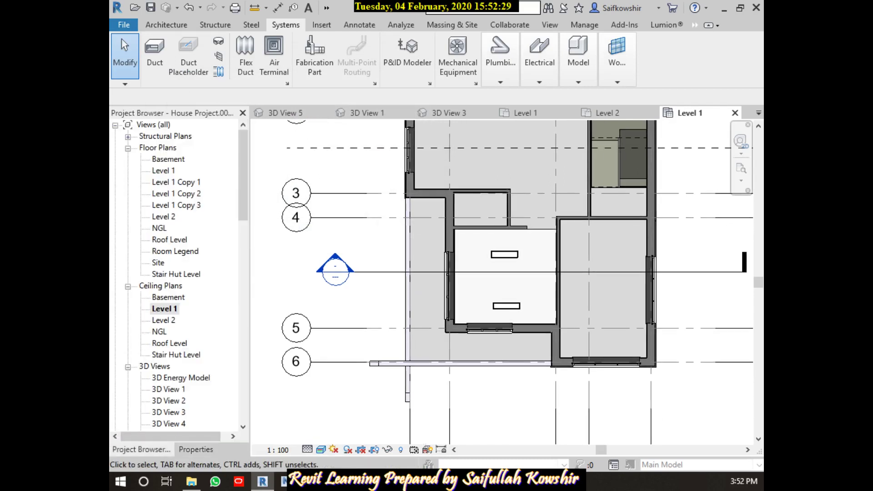
click(167, 25)
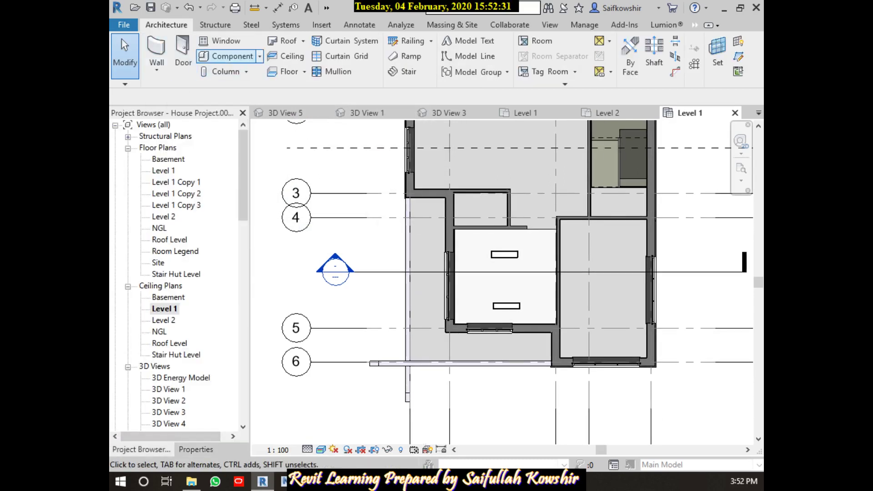
Step: Place a Ceiling_Fan_1165 at the room centre with a 2800 offset above Level 1
click(232, 56)
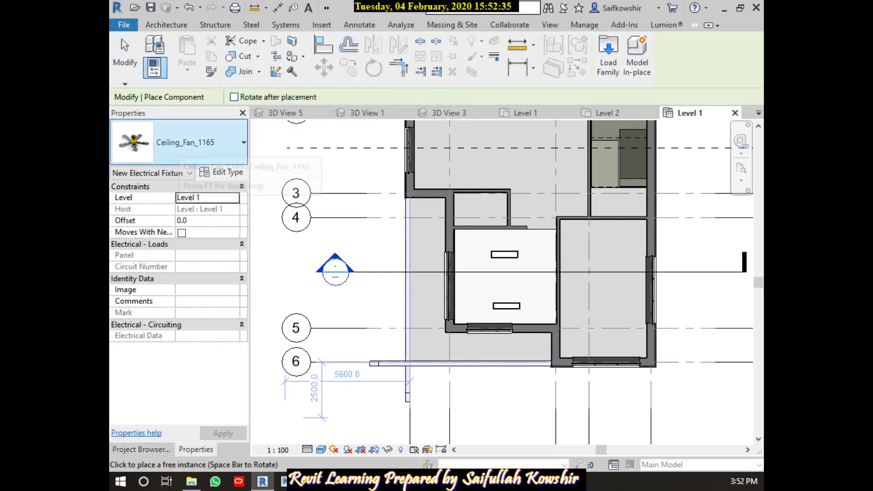
scroll(508, 278, up, 4)
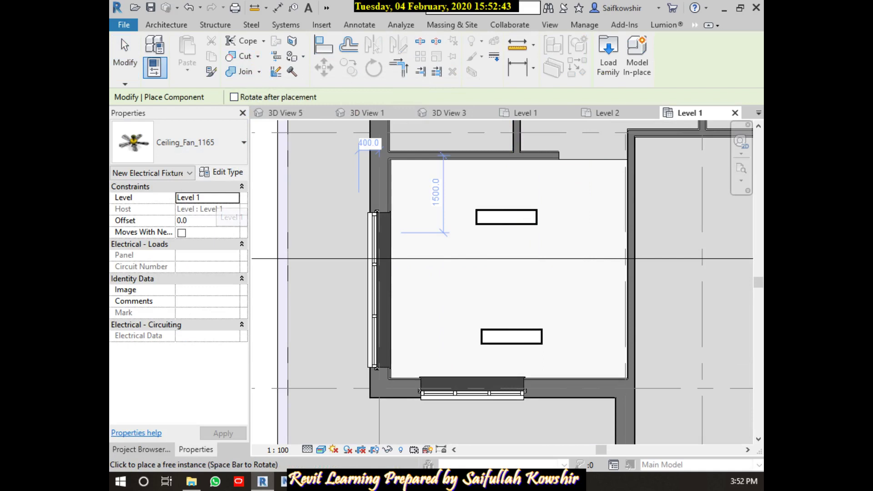
click(182, 220)
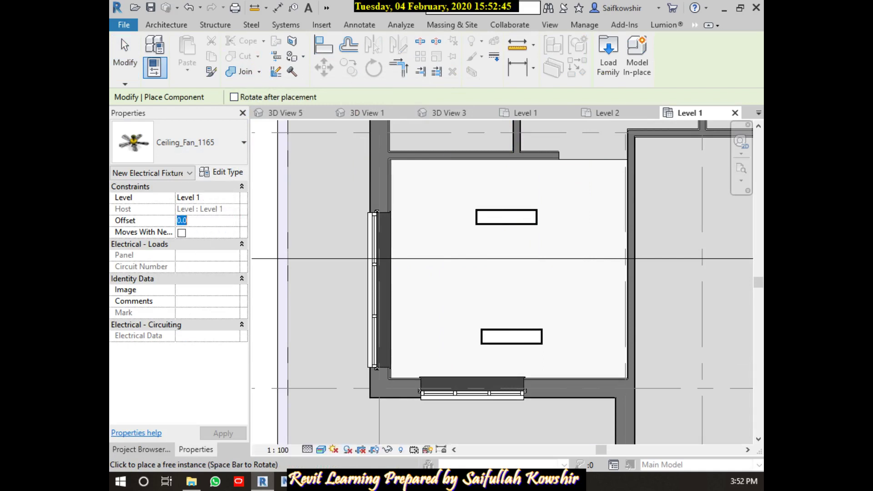
text(28)
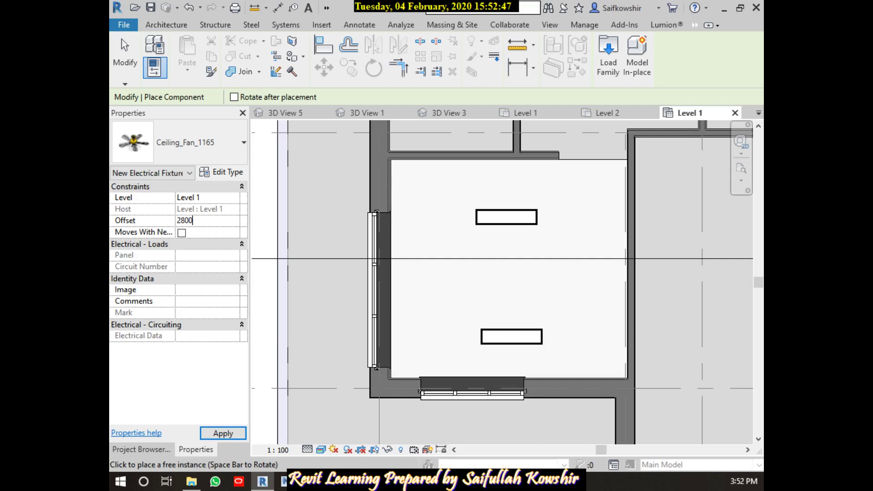
key(Return)
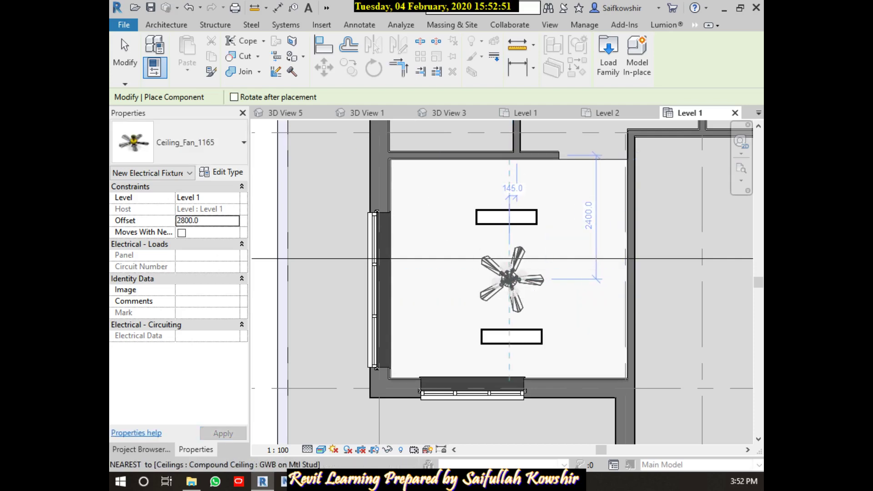
click(509, 279)
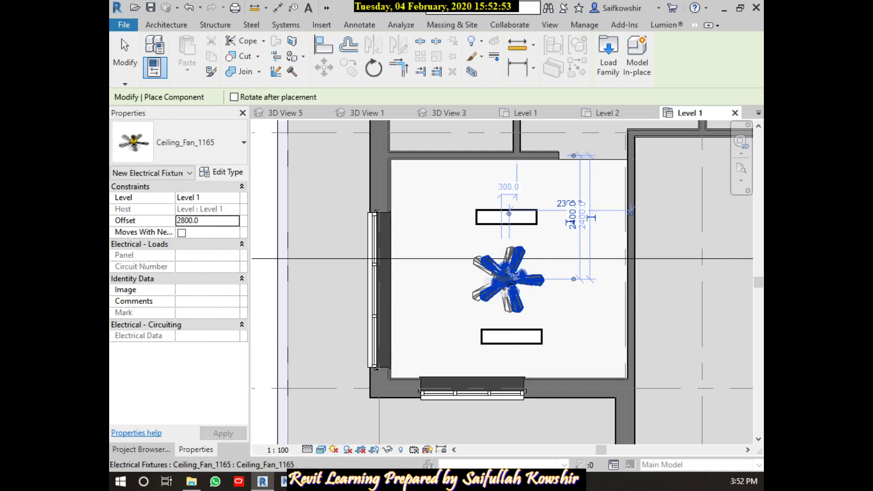
key(Escape)
key(Escape)
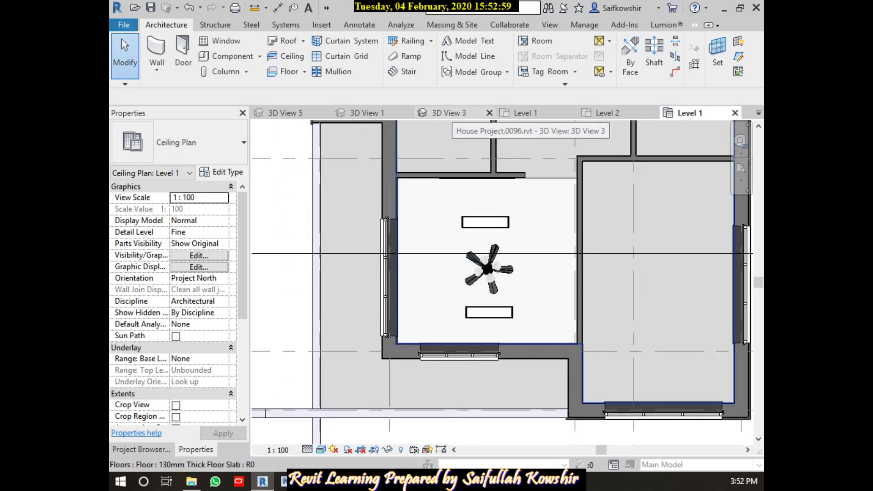
Step: Switch to 3D View 3 and zoom in toward the room
click(450, 113)
scroll(507, 293, up, 3)
scroll(508, 293, up, 1)
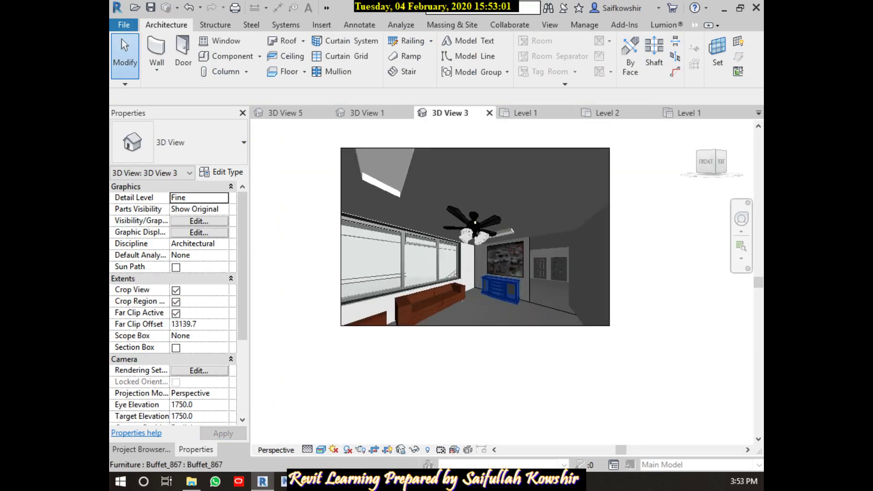
scroll(507, 293, up, 1)
scroll(508, 293, up, 1)
scroll(508, 293, up, 1)
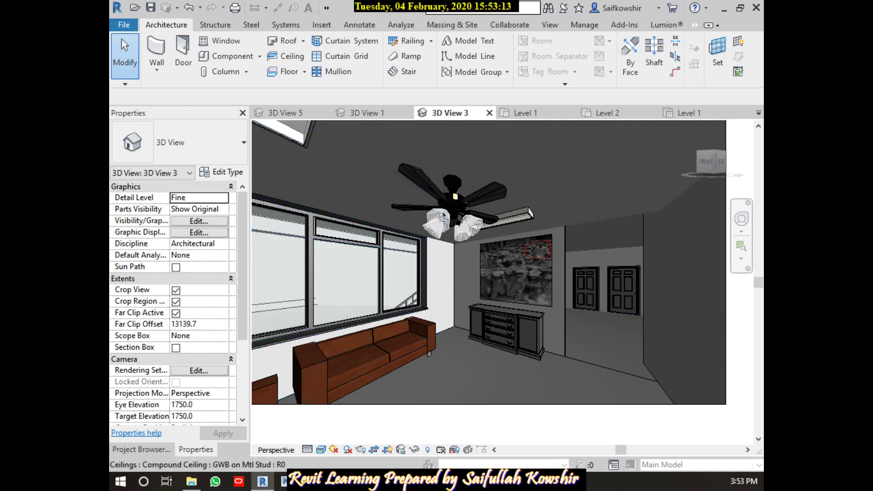
Step: Orbit to frame the ceiling fan and right-wall doors, then bring up the Rendering settings
shift+middle_drag(471, 371, 512, 175)
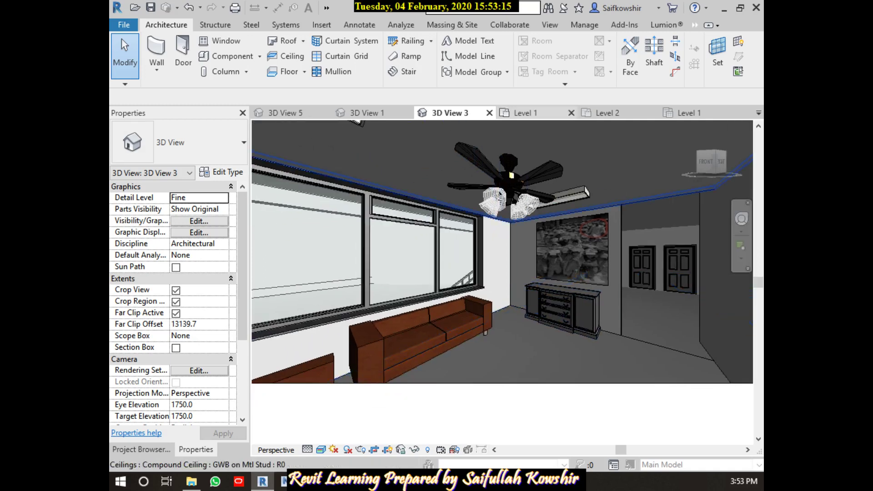
shift+middle_drag(512, 175, 476, 156)
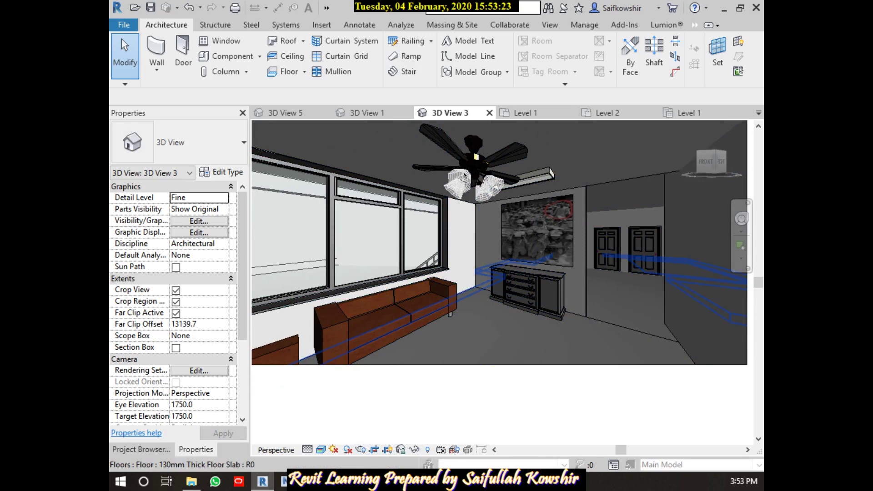
scroll(500, 241, down, 2)
shift+middle_drag(509, 227, 500, 227)
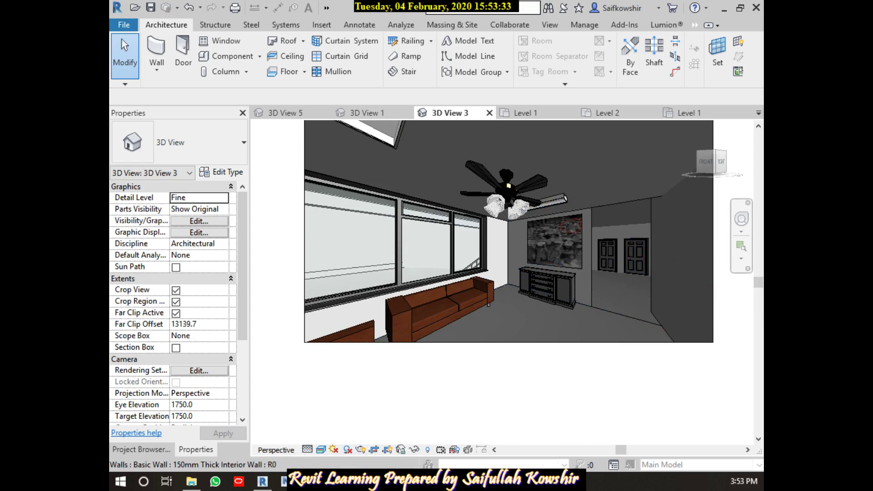
key(r)
key(r)
mouse_move(838, 29)
mouse_down()
mouse_move(566, 128)
mouse_move(358, 36)
mouse_move(361, 25)
mouse_up()
Step: Render the view at Medium quality, Printer 150 DPI, with Interior: Artificial only lighting
click(394, 75)
click(364, 93)
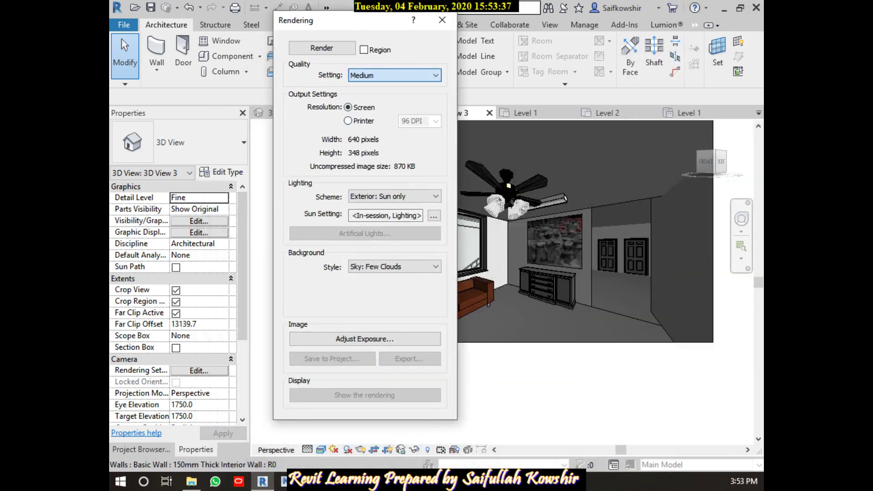
click(348, 121)
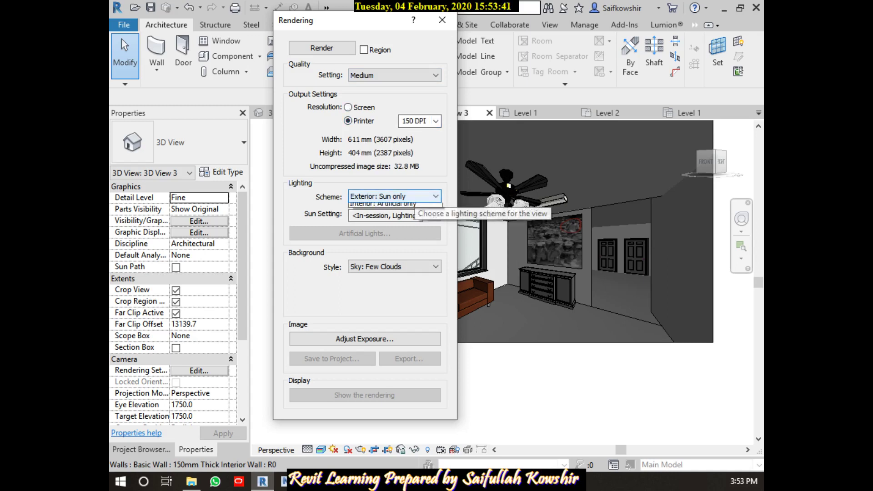
click(401, 196)
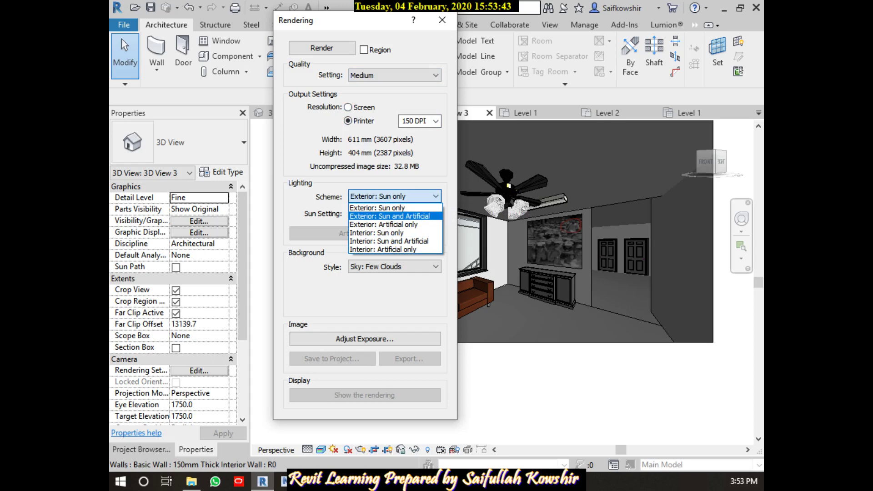
click(390, 216)
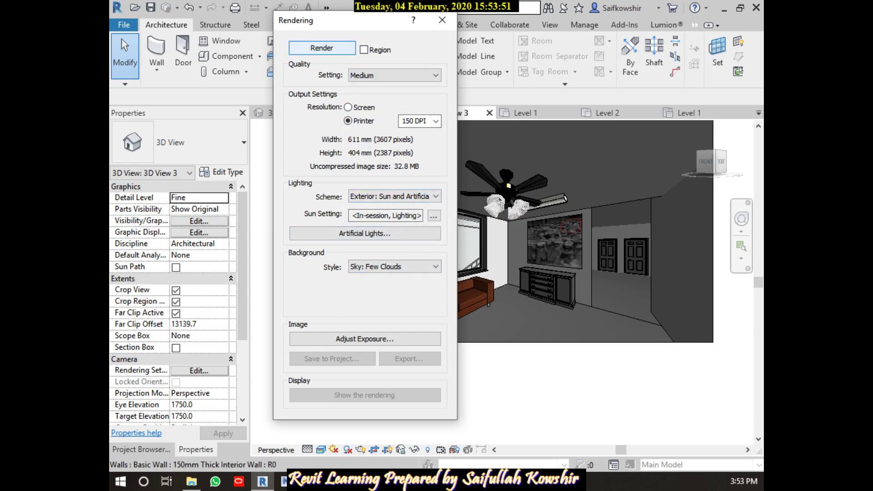
click(322, 47)
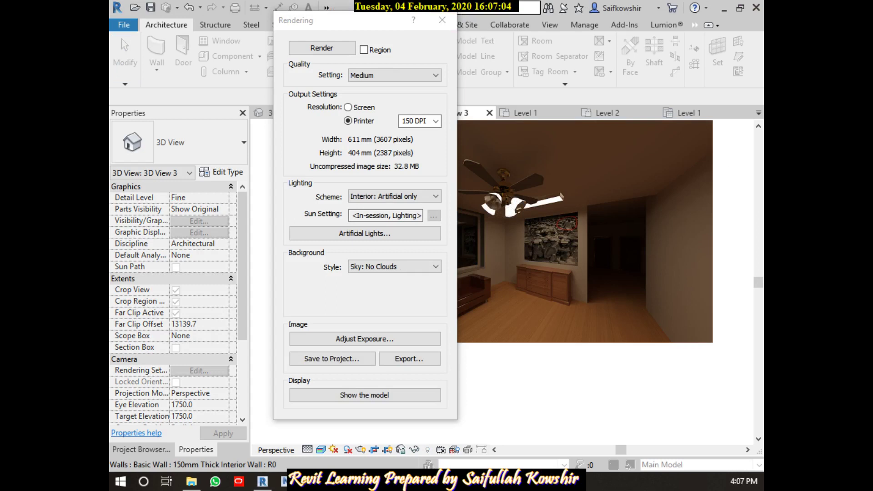
click(364, 339)
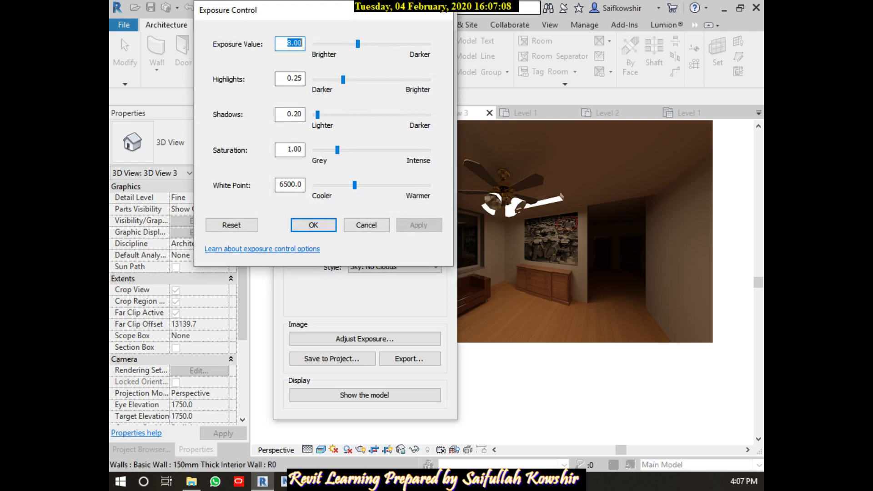
Step: Try several slider exposure values, applying each, down to about 2.05
drag(273, 10, 201, 12)
drag(286, 46, 274, 45)
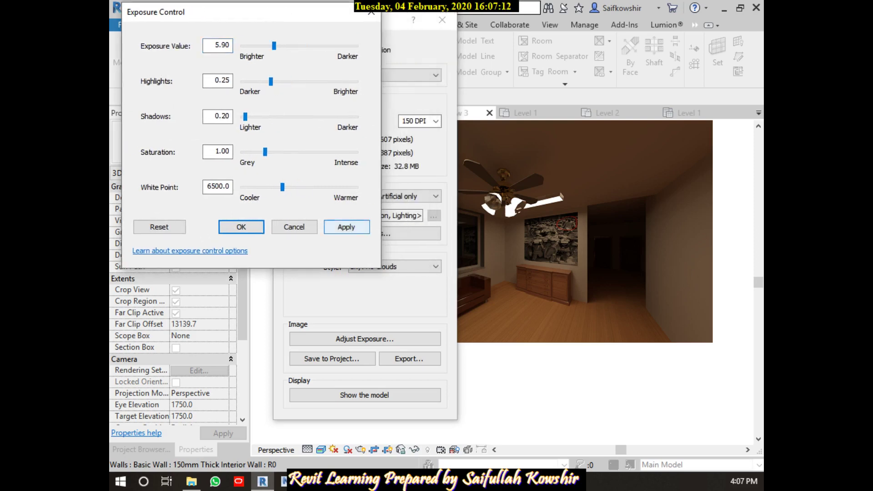
click(346, 227)
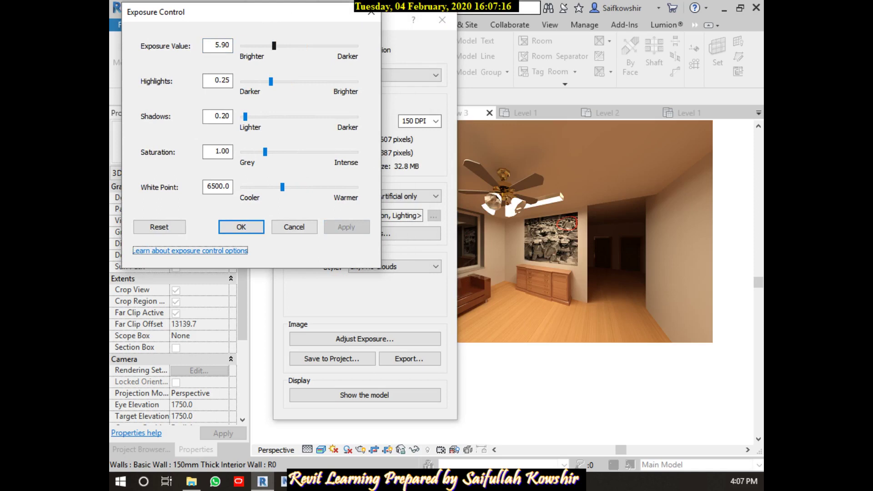
drag(273, 45, 268, 45)
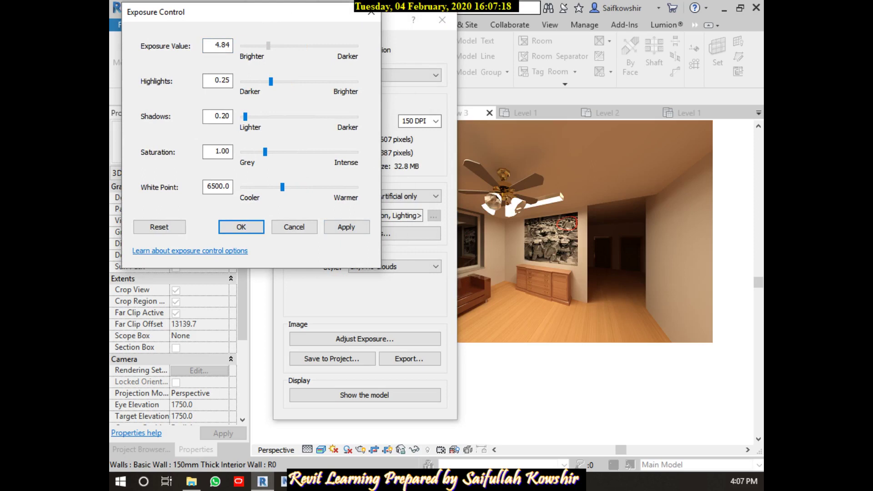
click(346, 227)
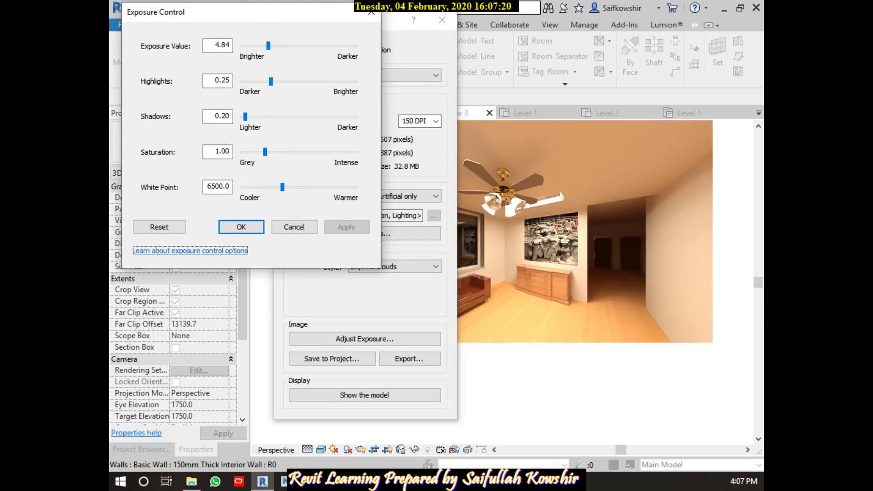
drag(269, 45, 275, 46)
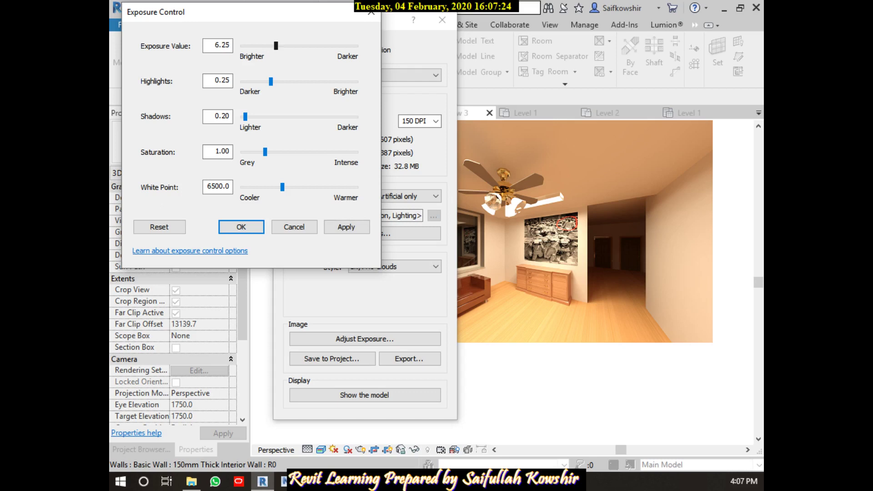
click(346, 227)
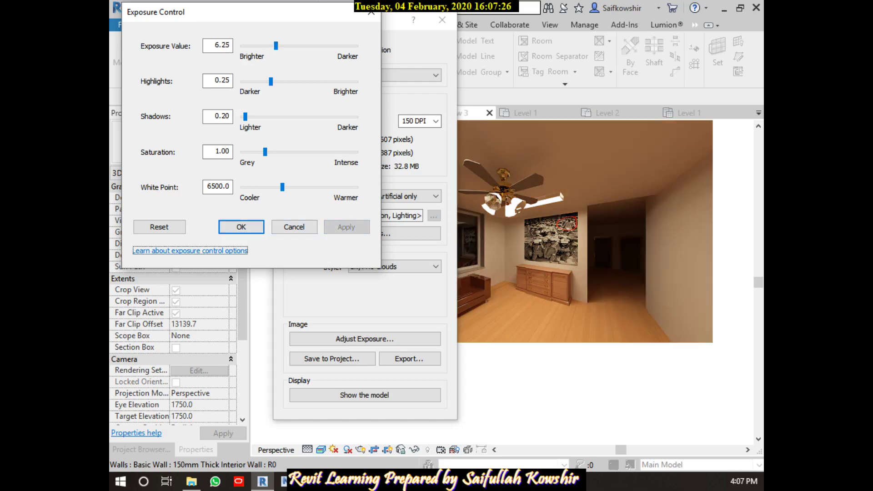
drag(276, 45, 253, 45)
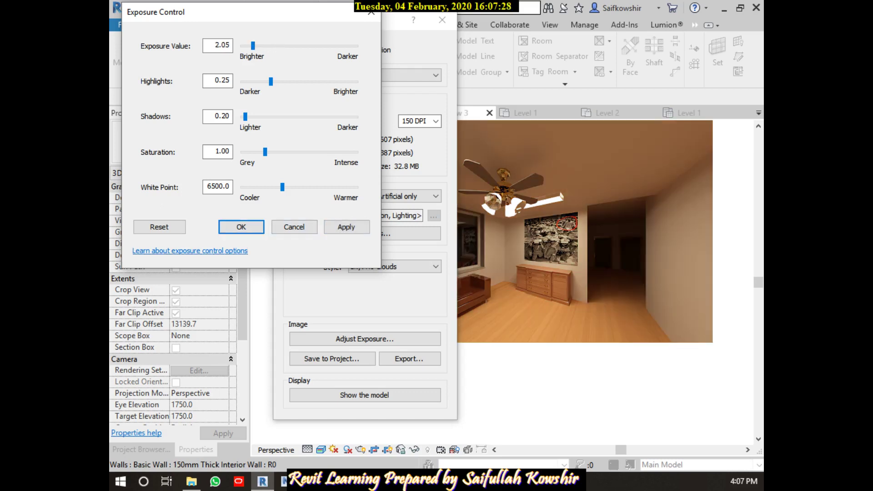
click(346, 227)
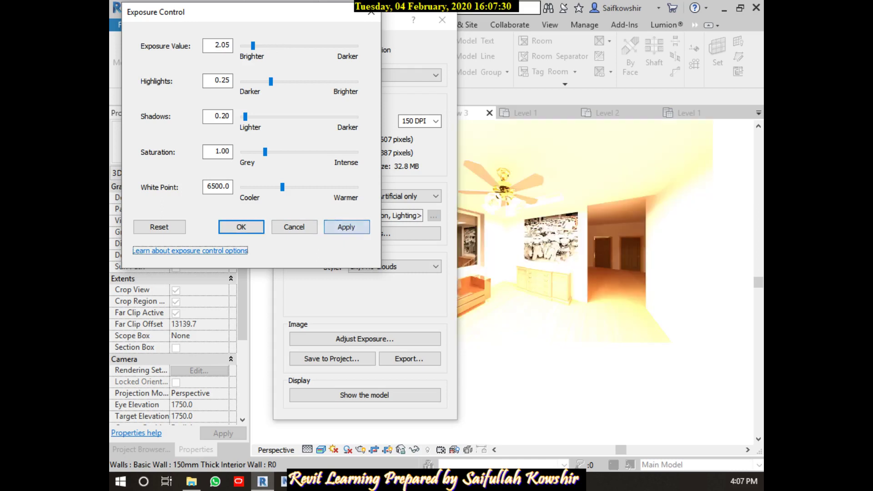
Step: Enter exposure values 3.50 and then 4.00, applying each to preview the render
double_click(223, 45)
text(3.5)
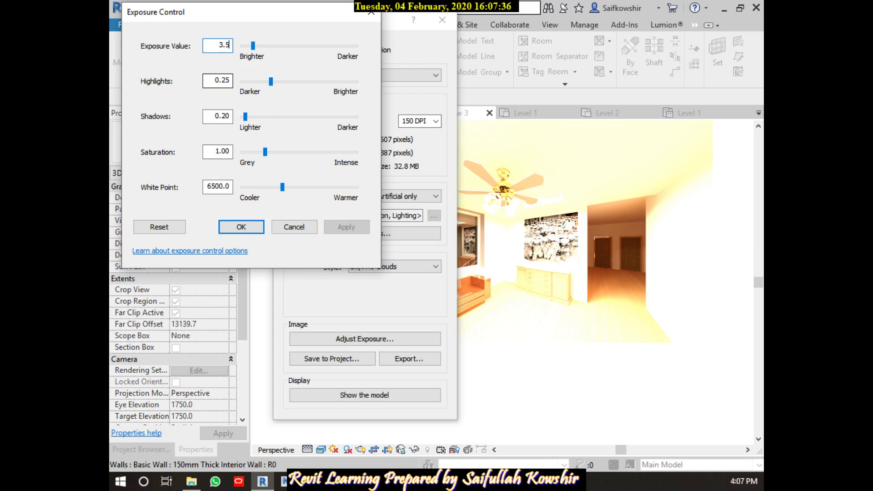
key(Tab)
click(346, 227)
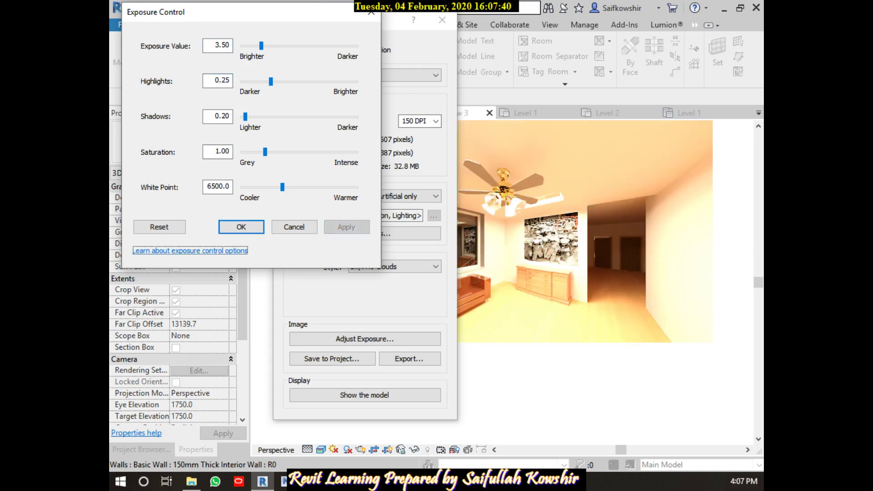
key(Tab)
text(4)
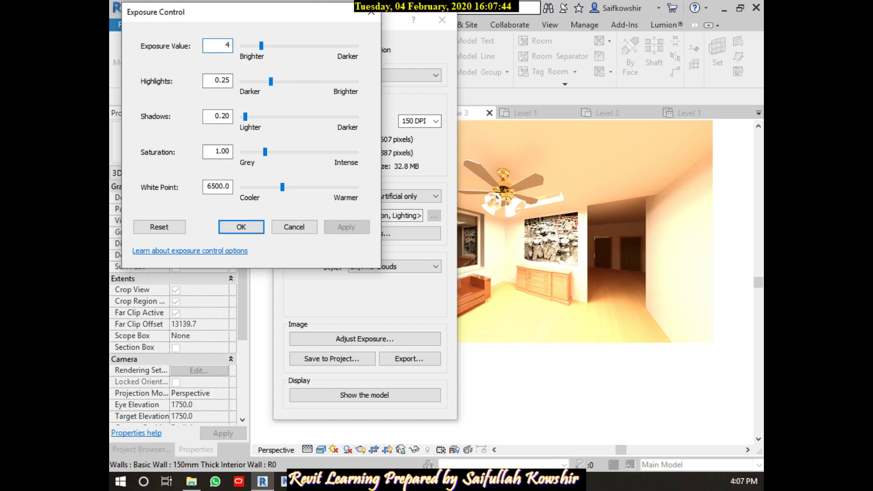
key(Tab)
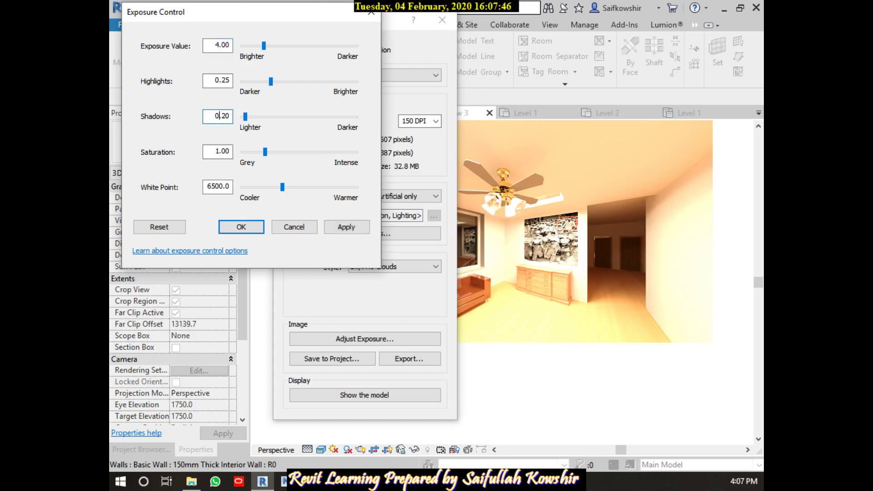
click(346, 227)
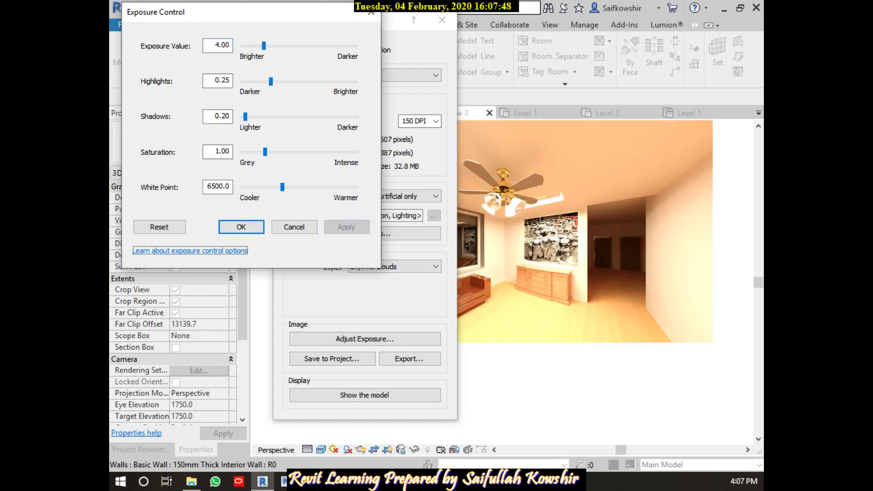
Step: Set the exposure to 5.00, apply it and confirm the exposure settings
key(Tab)
text(5)
key(Tab)
key(Tab)
key(alt+a)
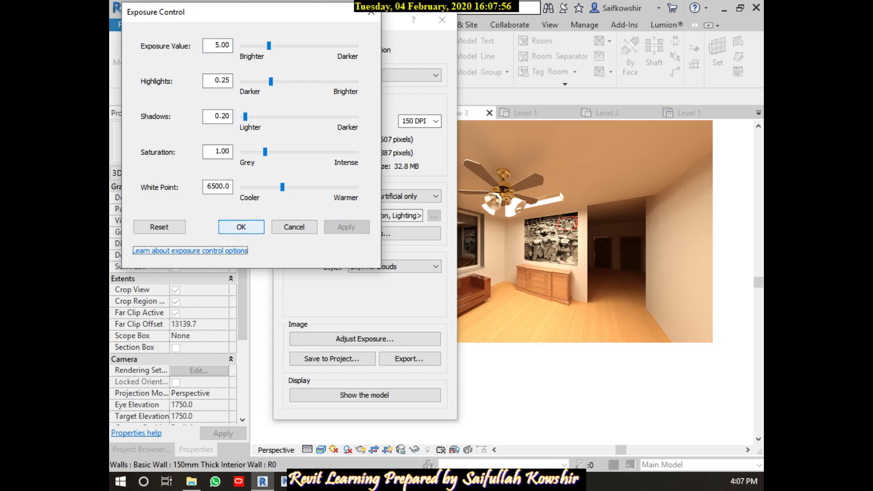
click(241, 227)
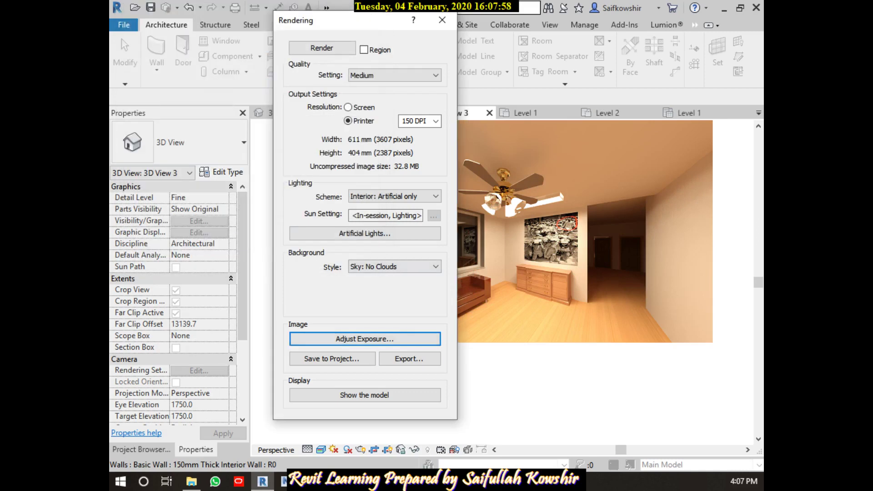
Step: Export the render as a JPEG to the Desktop and save it to the project as 'Interior 3D Shot'
click(410, 359)
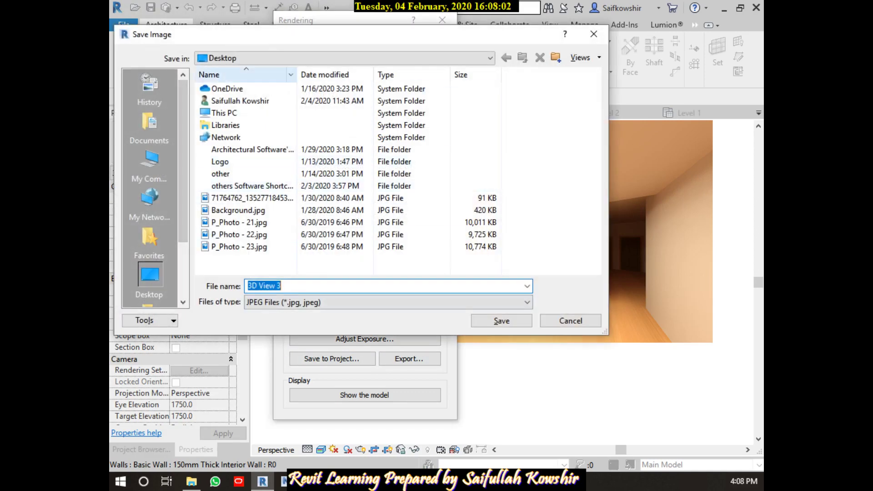
click(502, 320)
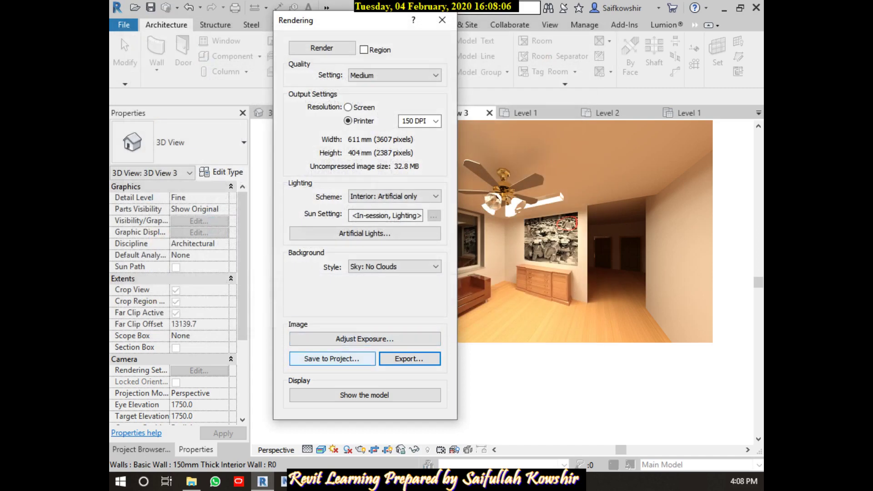
click(333, 358)
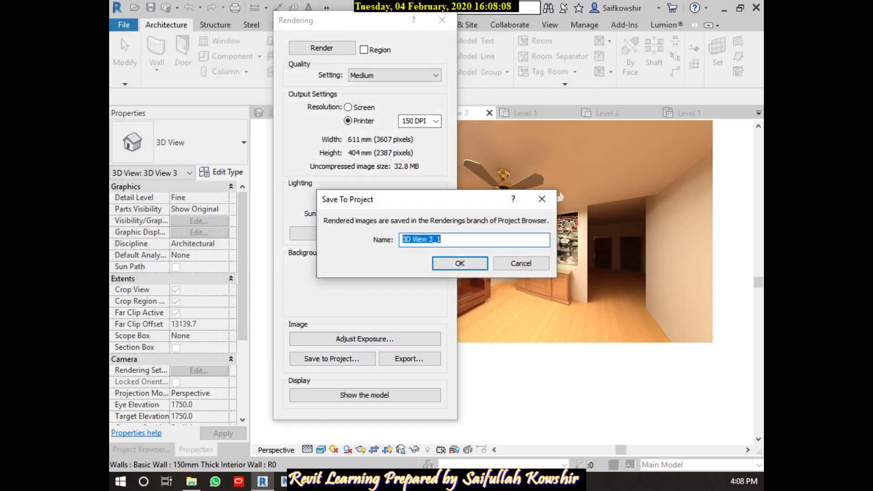
text(Interior)
text( 3D Shot)
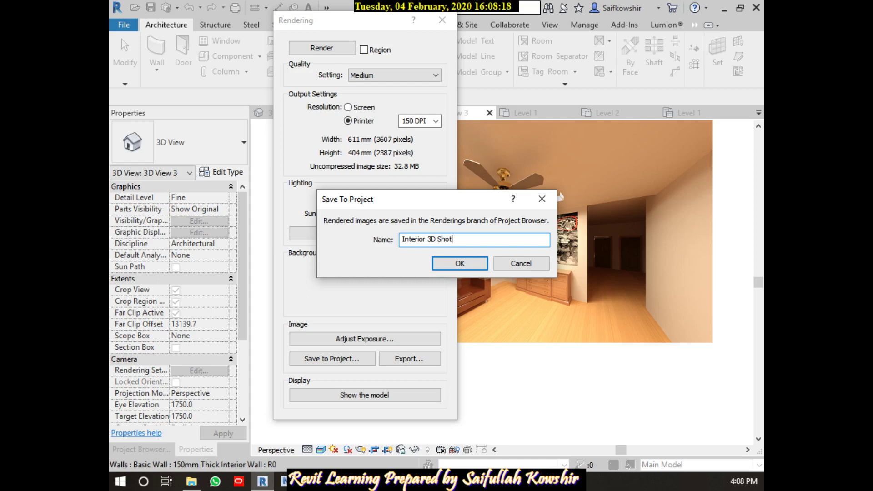
key(Return)
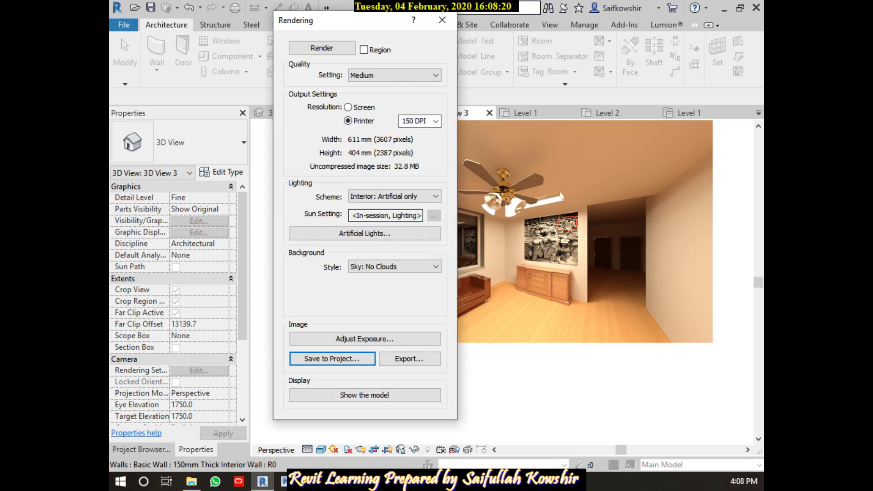
Step: Close the Rendering dialog and open Interior 3D Shot from the project's Renderings
click(442, 20)
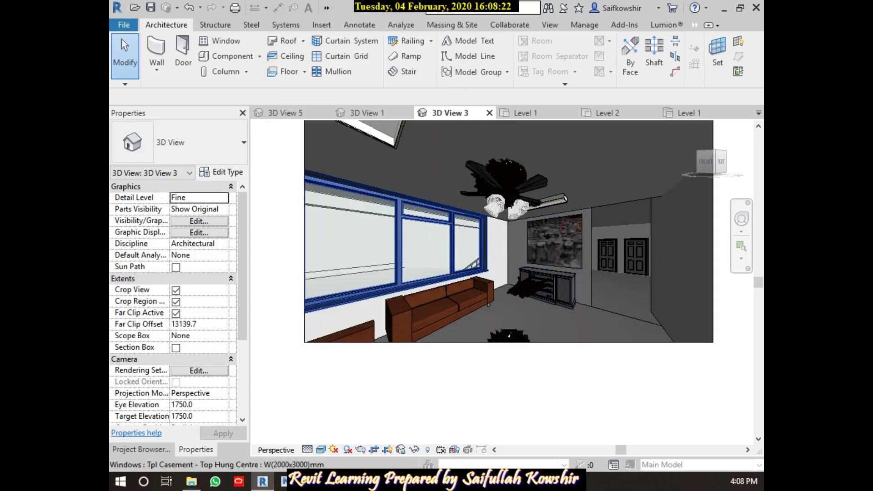
click(141, 450)
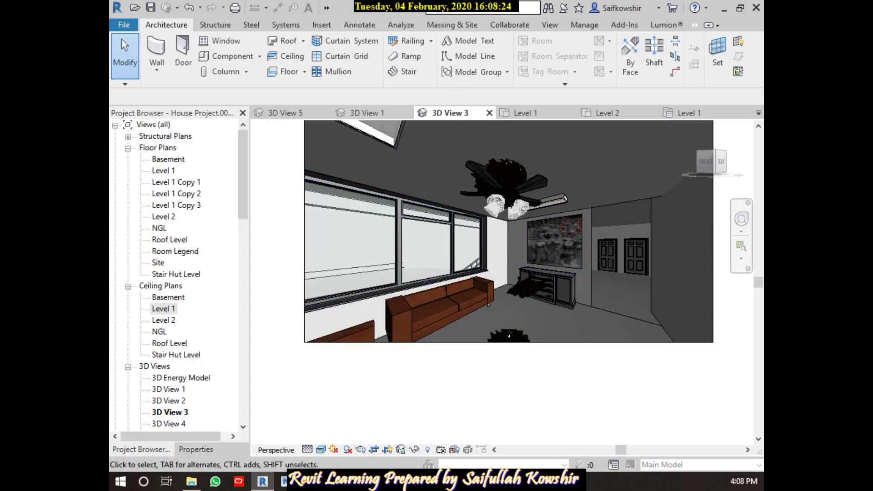
click(155, 367)
scroll(155, 318, down, 2)
scroll(155, 291, down, 1)
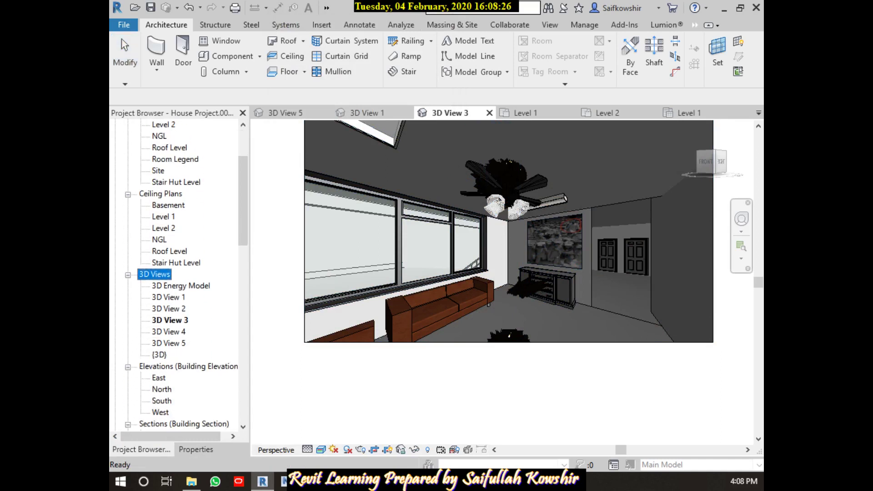
scroll(178, 273, down, 2)
scroll(177, 273, down, 3)
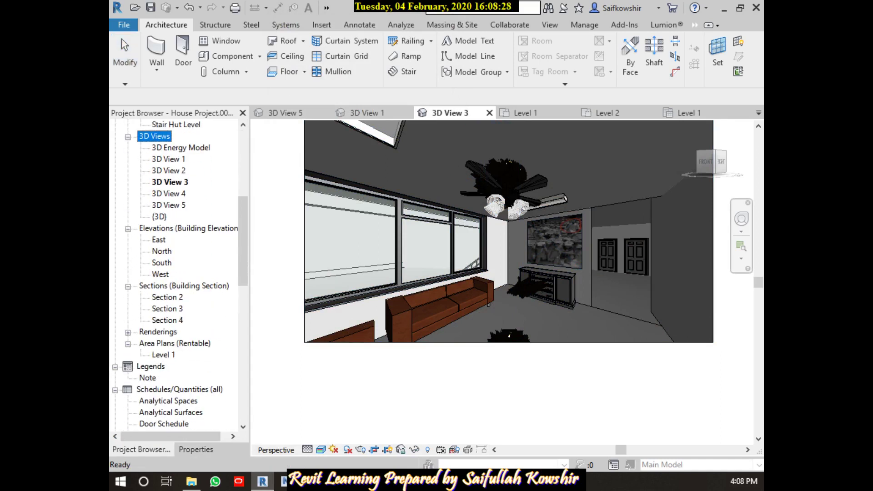
click(158, 331)
key(Right)
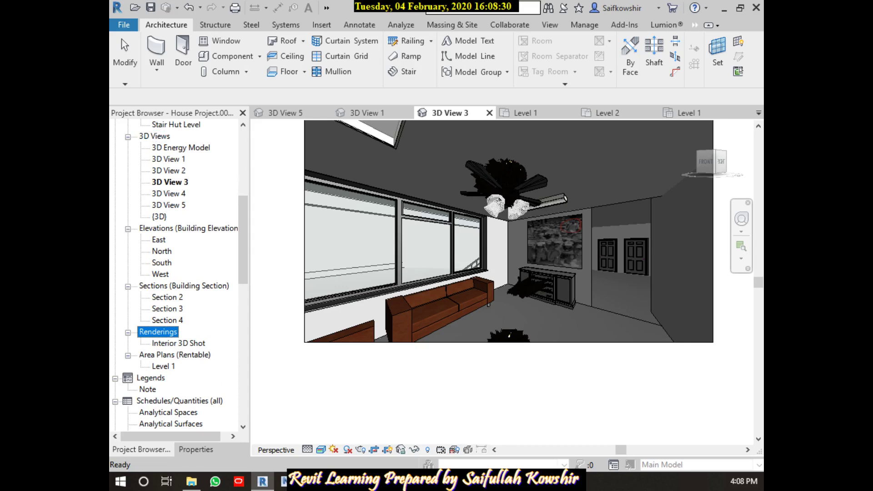
key(Down)
key(Return)
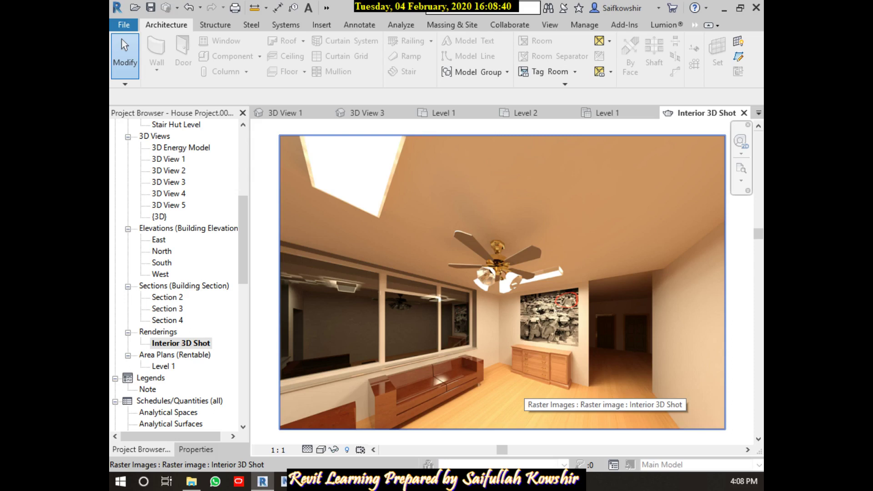
Step: Zoom in and out on the Interior 3D Shot image to inspect it
scroll(556, 330, up, 1)
scroll(557, 330, up, 1)
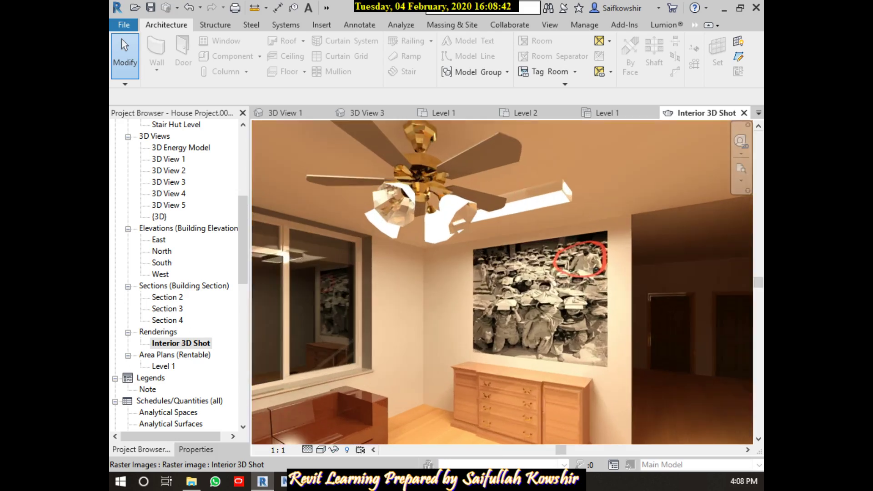
scroll(557, 330, up, 2)
scroll(557, 331, down, 1)
scroll(532, 359, down, 1)
scroll(532, 359, down, 1)
scroll(532, 359, down, 1)
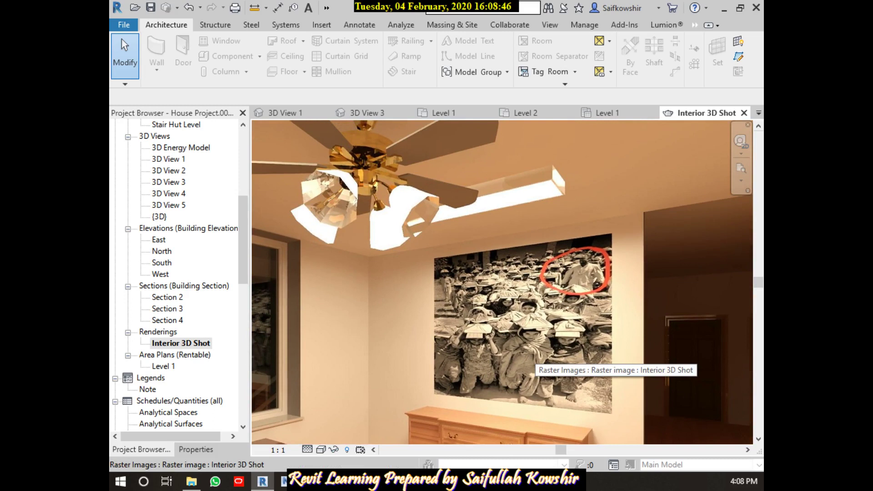